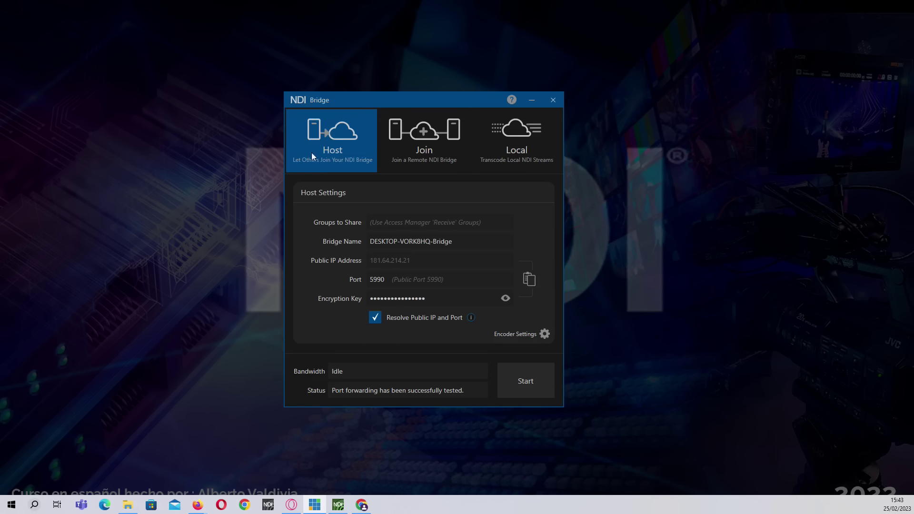
Flip through the Join, Local and Host modes, ending on Join with bridge PCINVITADO, port 5990.
click(441, 138)
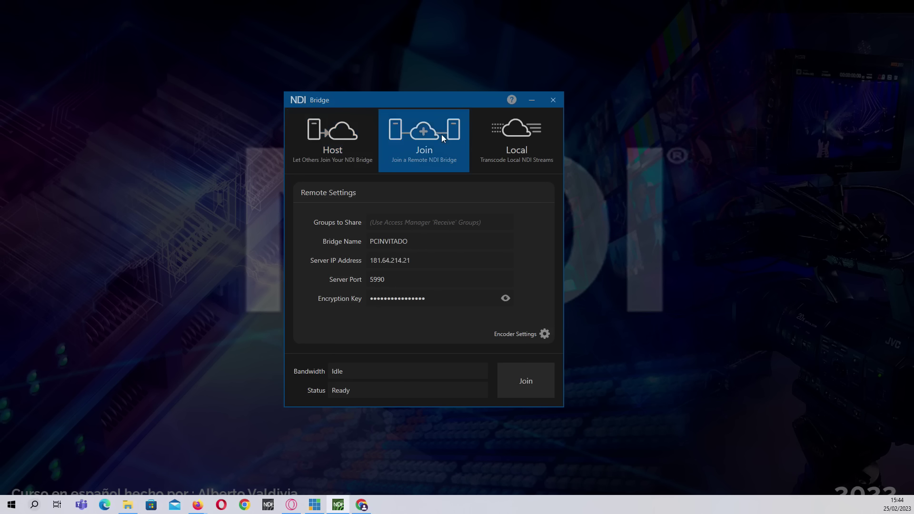
click(521, 136)
click(331, 138)
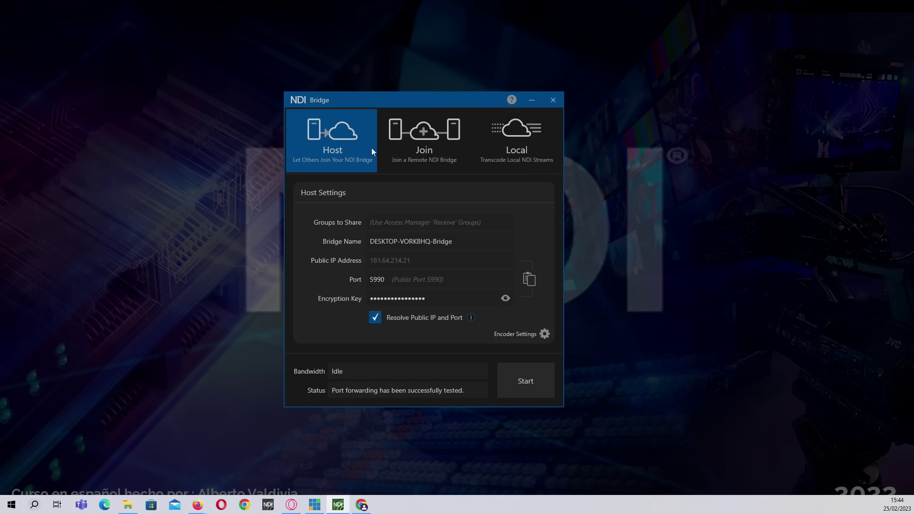
click(416, 151)
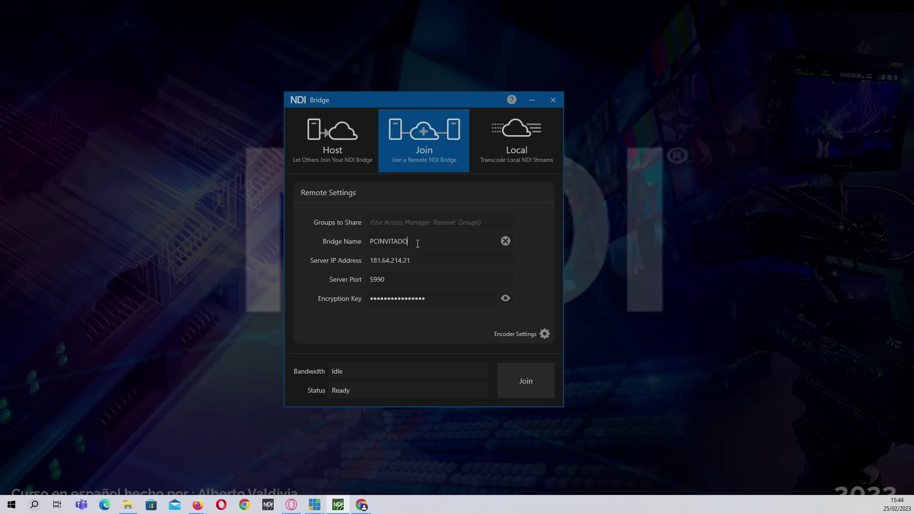
drag(417, 241, 355, 241)
click(428, 260)
drag(429, 259, 390, 260)
double_click(396, 282)
click(347, 151)
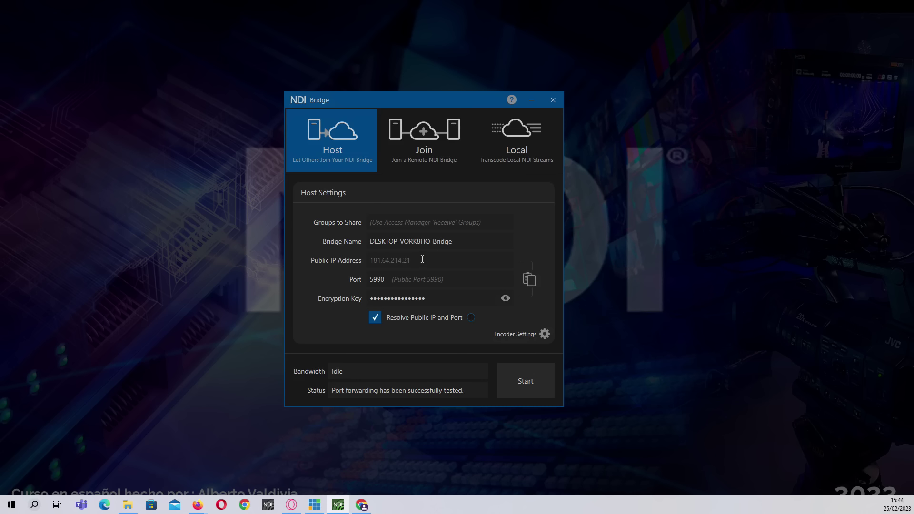
drag(422, 260, 357, 262)
click(407, 148)
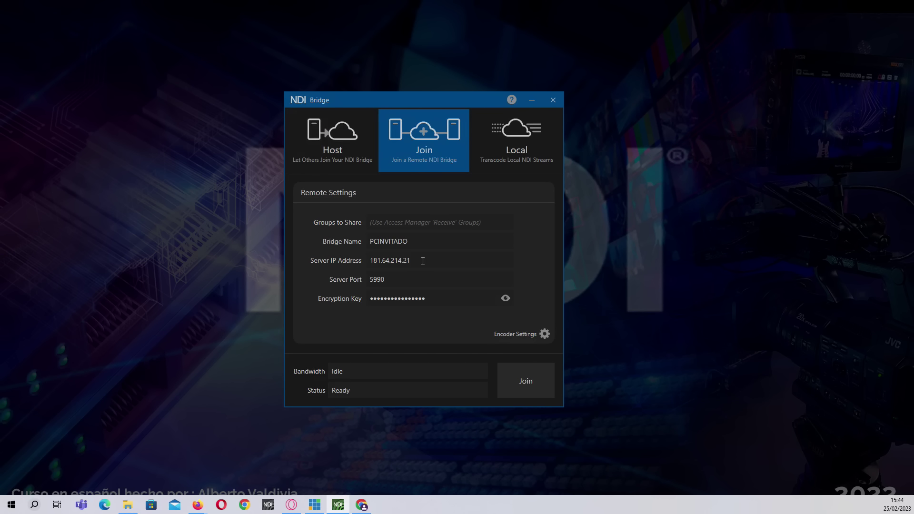
drag(420, 261, 355, 279)
Reveal the Host and Join encryption keys as plain text, then switch to Local settings.
click(343, 170)
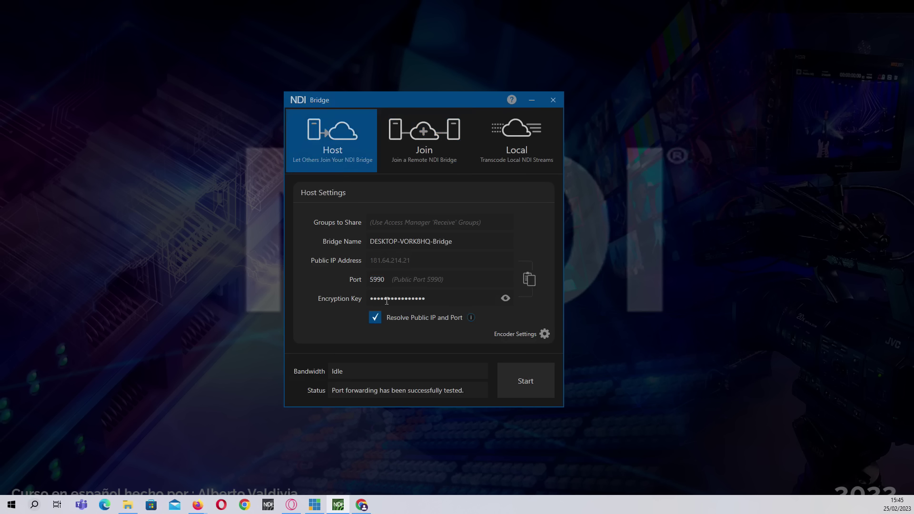
mouse_move(443, 298)
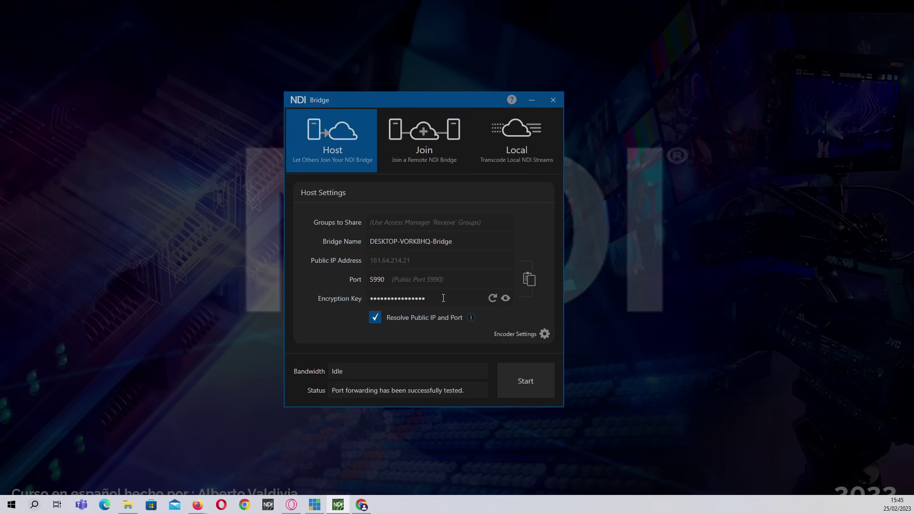
click(505, 298)
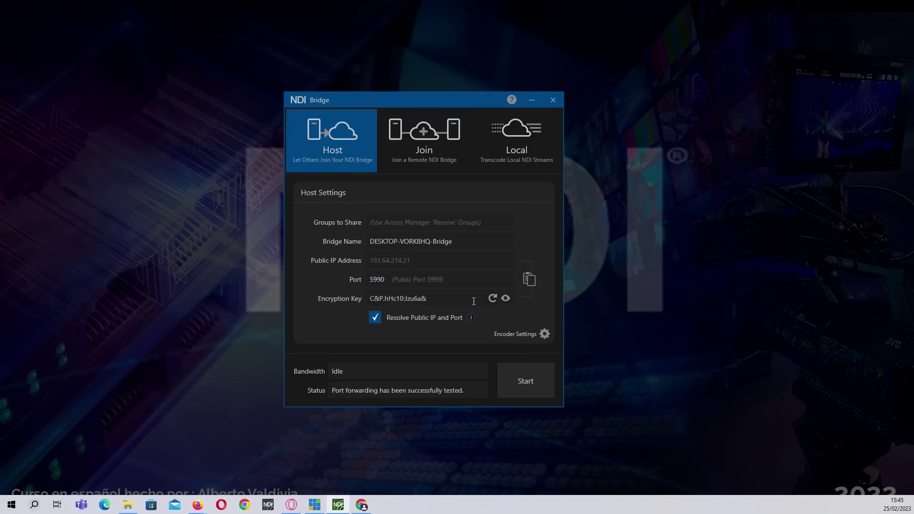
click(506, 298)
click(441, 168)
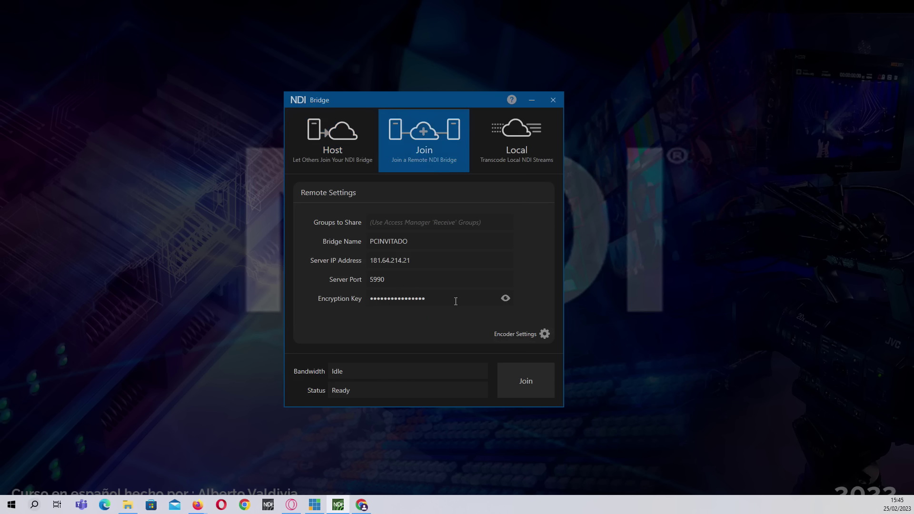
click(505, 298)
click(352, 145)
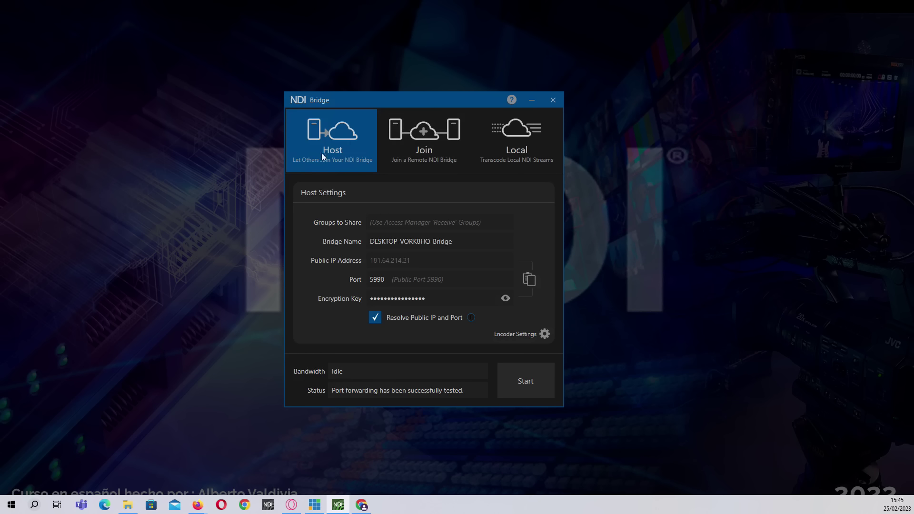
click(518, 142)
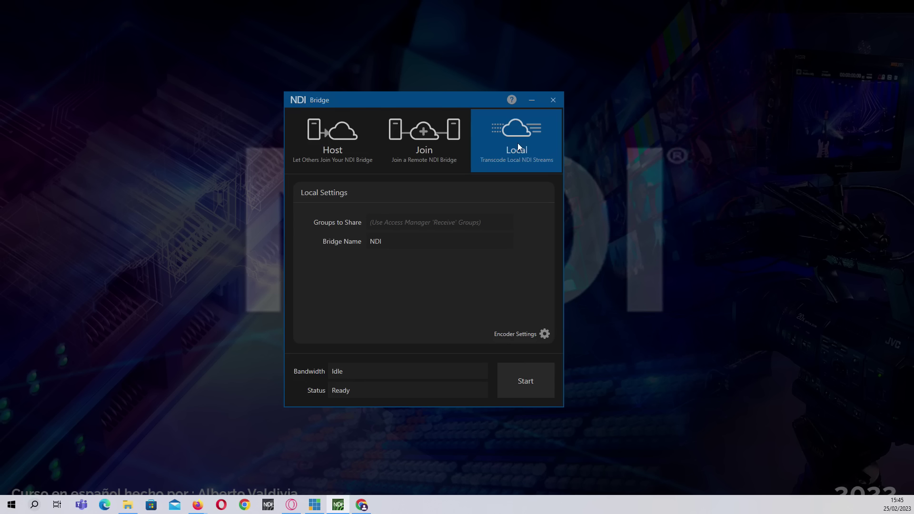
Open the Local bridge's Encoder Settings, showing NDI | HX, H.264, Med quality at 8Mbit 1080p60.
click(549, 334)
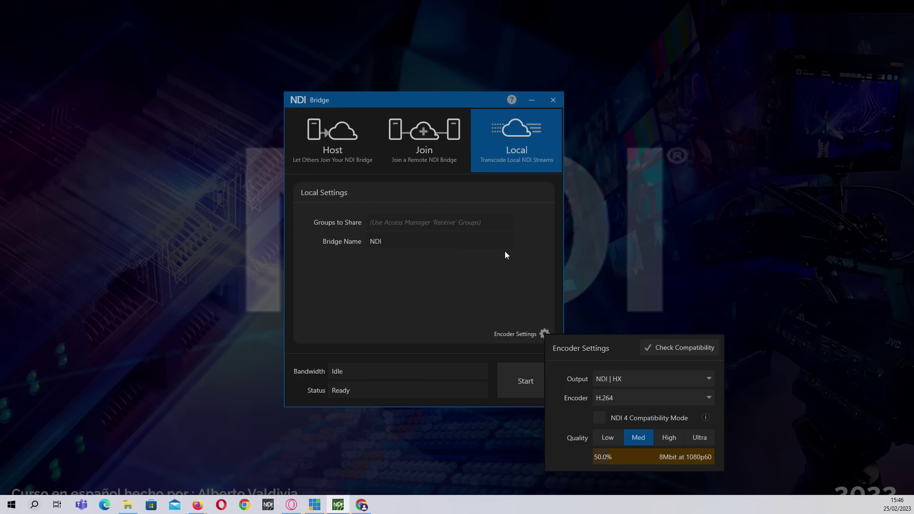
Dismiss the Encoder Settings flyout, returning to the Local bridge named NDI.
click(533, 294)
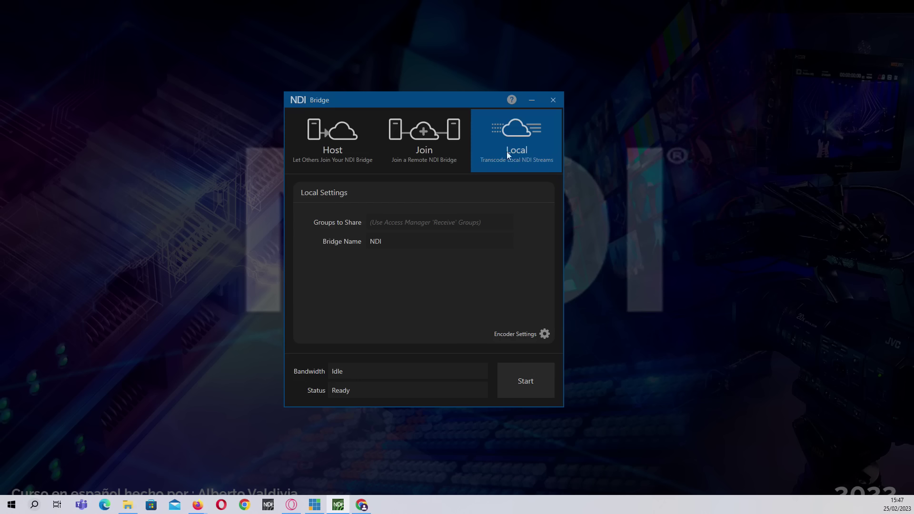
Move the NDI Bridge window further left and reopen its Encoder Settings.
drag(443, 105, 408, 103)
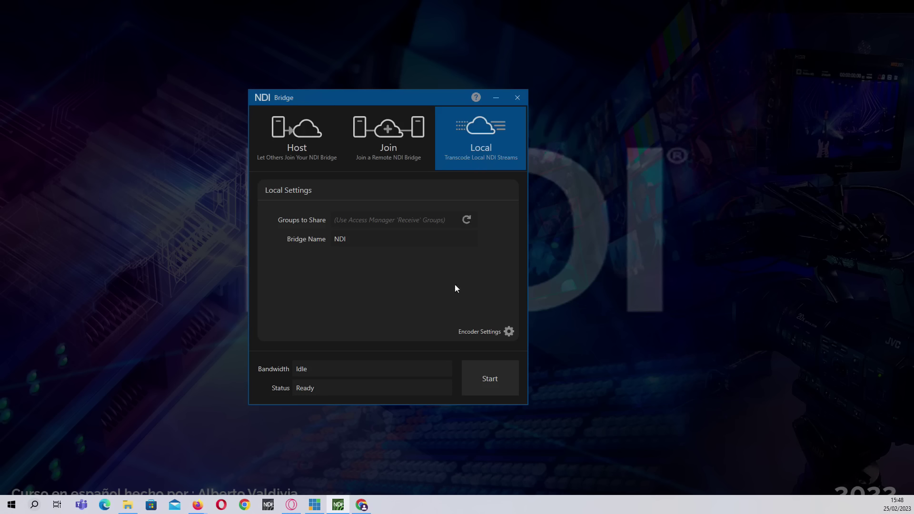
drag(410, 97, 379, 93)
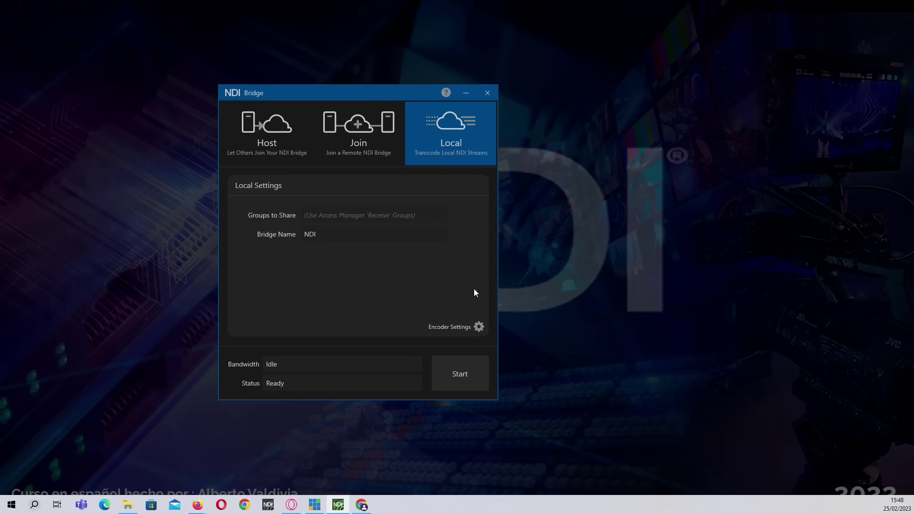
click(478, 327)
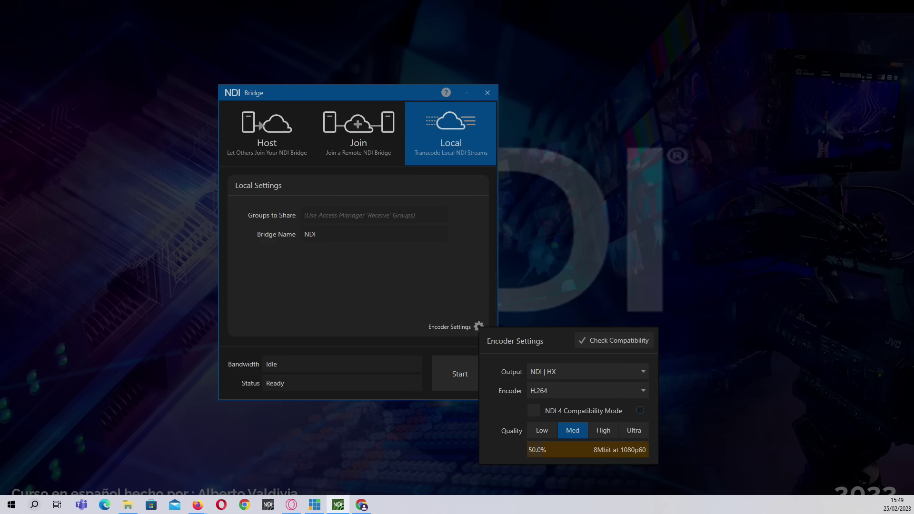
Check the codec list keeping H.264, and try Low quality before restoring Med.
click(554, 395)
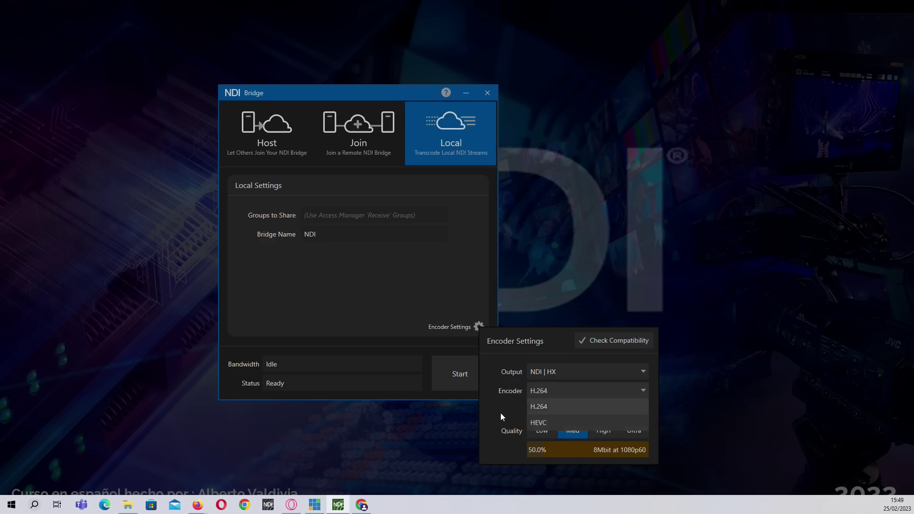
click(548, 406)
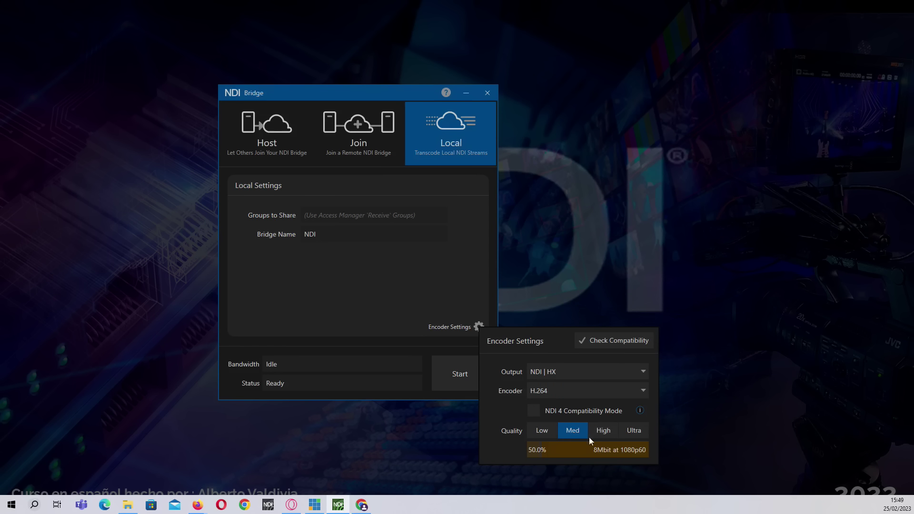
click(535, 432)
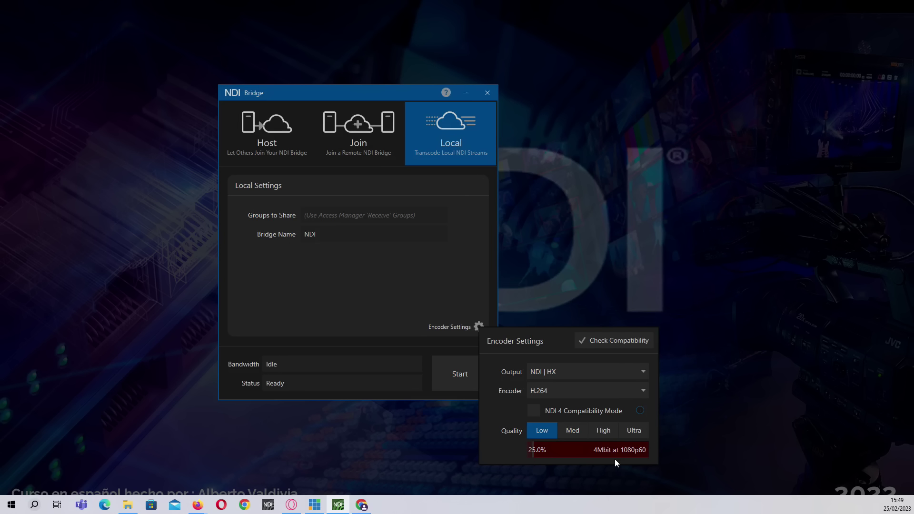
click(569, 433)
Try High and Ultra quality, settle back on Med, then switch to the Host settings.
click(602, 430)
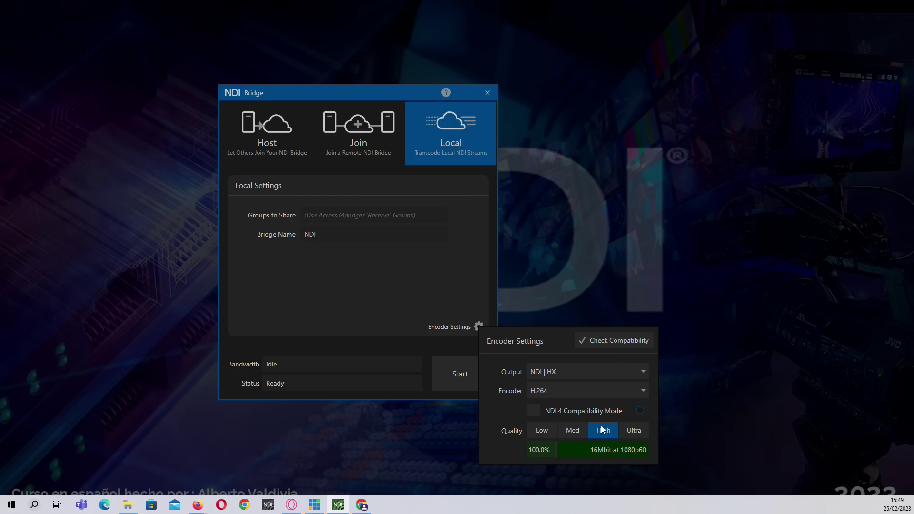
click(629, 428)
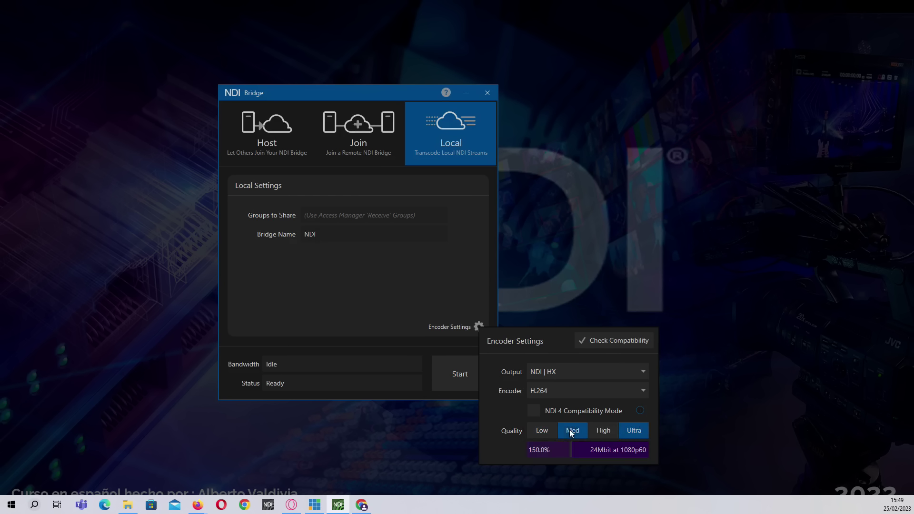
click(570, 429)
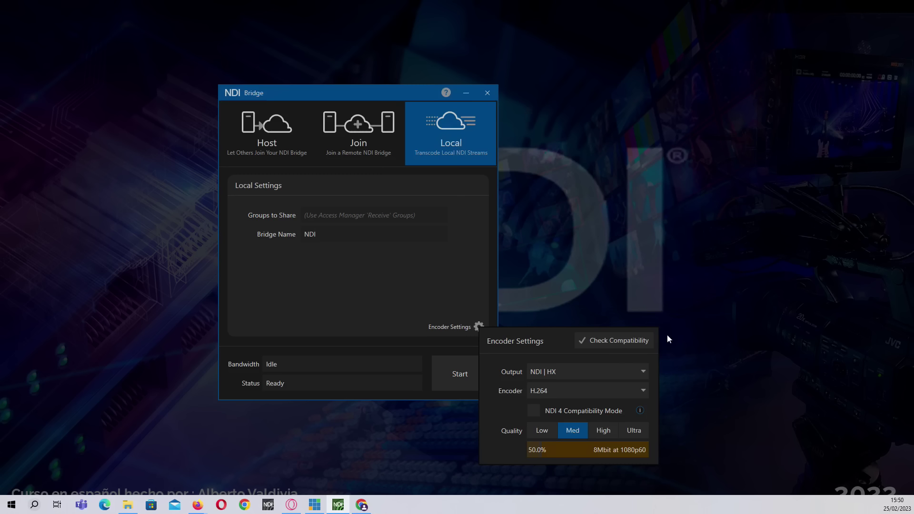
click(418, 281)
click(286, 149)
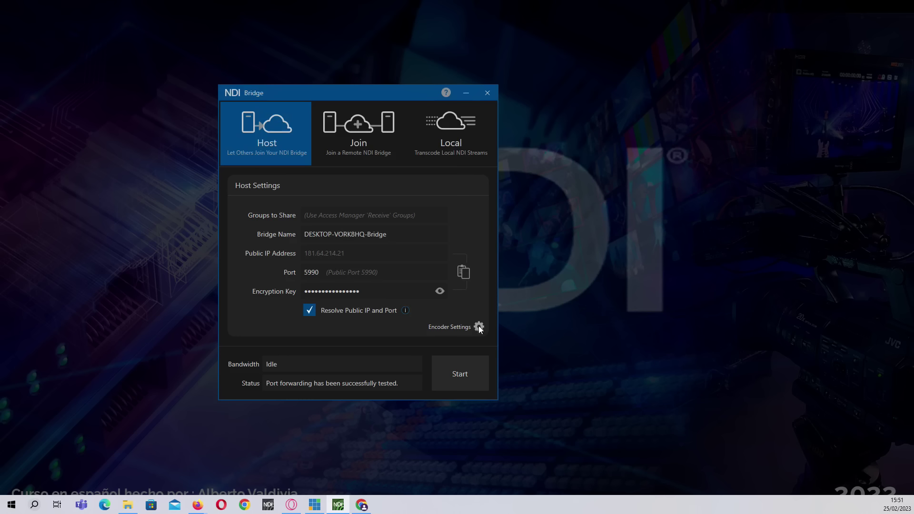
Open the Host bridge's Encoder Settings and expand the Output format list.
click(479, 327)
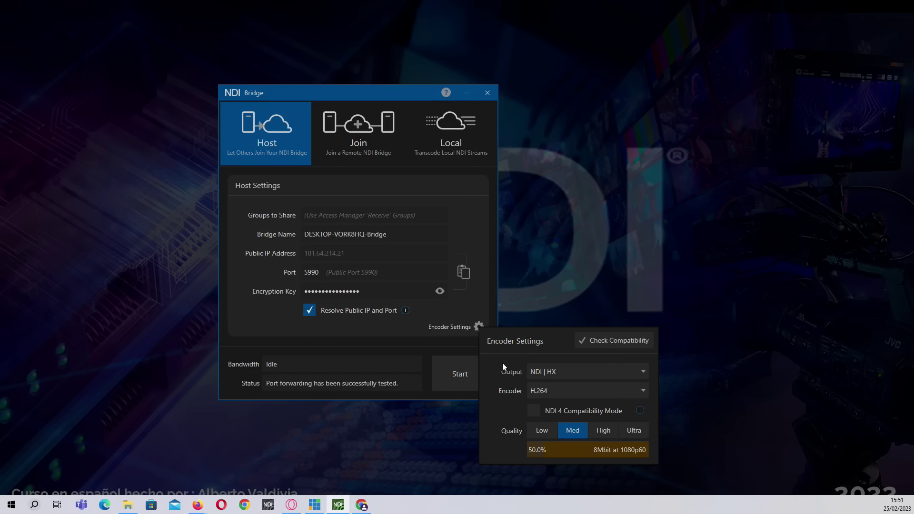
click(579, 378)
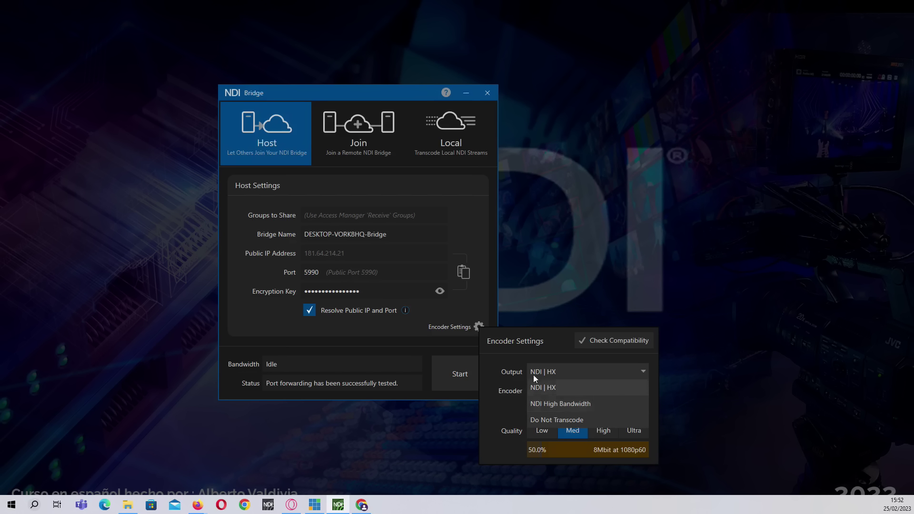
Close the Output list, leaving NDI | HX with H.264 at Med quality.
click(552, 370)
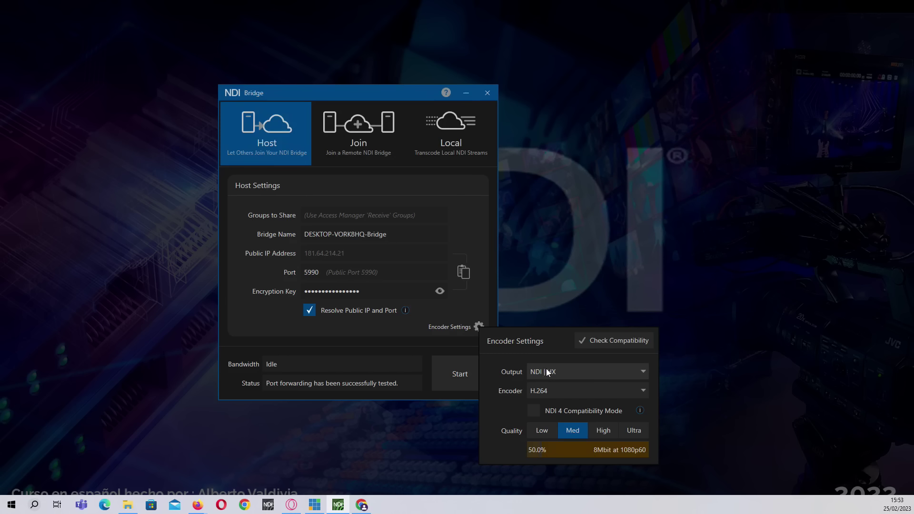
Try NDI High Bandwidth output, revert to NDI | HX, then reopen the host Encoder Settings.
click(547, 377)
click(574, 404)
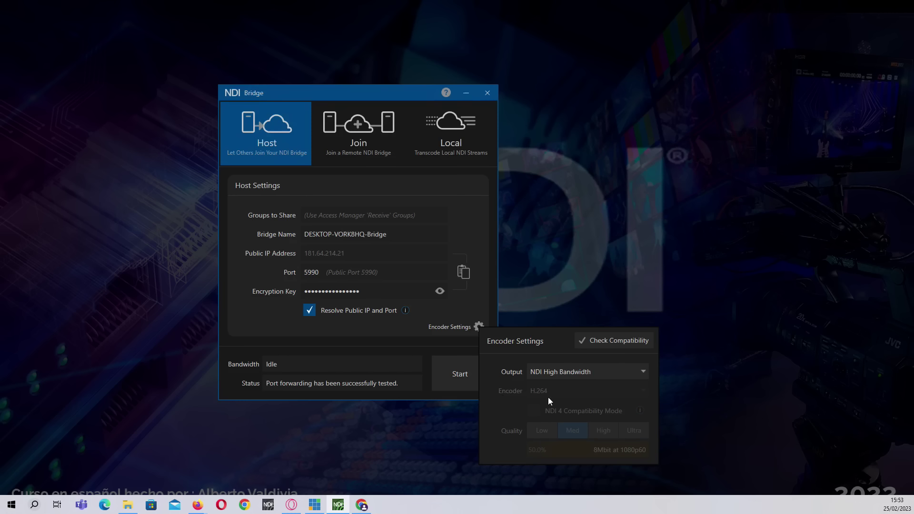
click(575, 371)
click(567, 384)
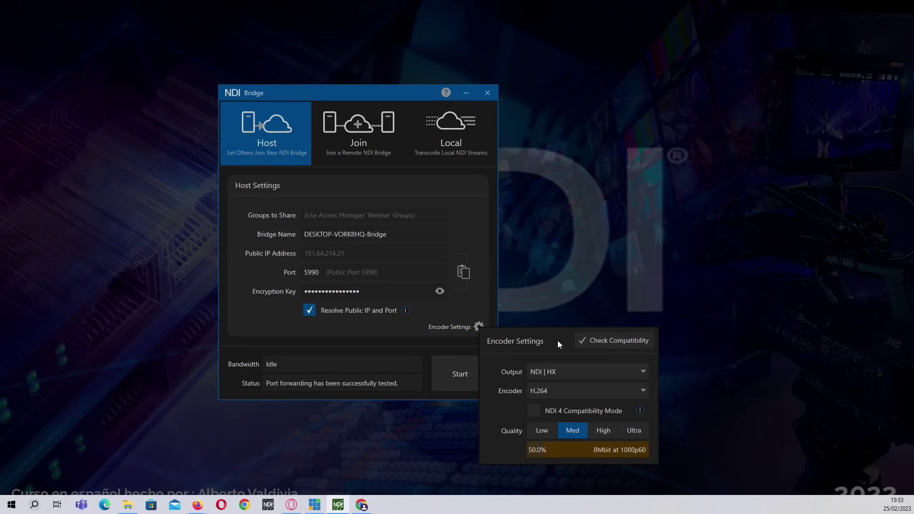
click(562, 290)
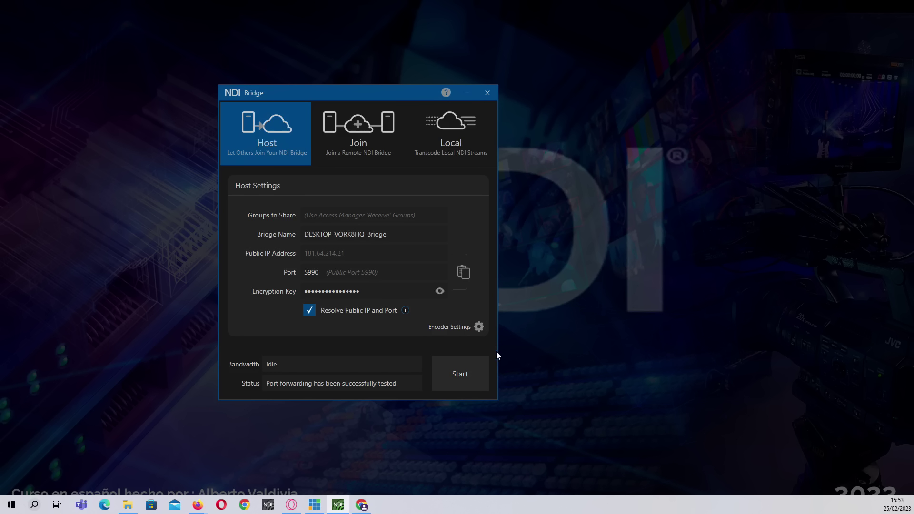
click(479, 328)
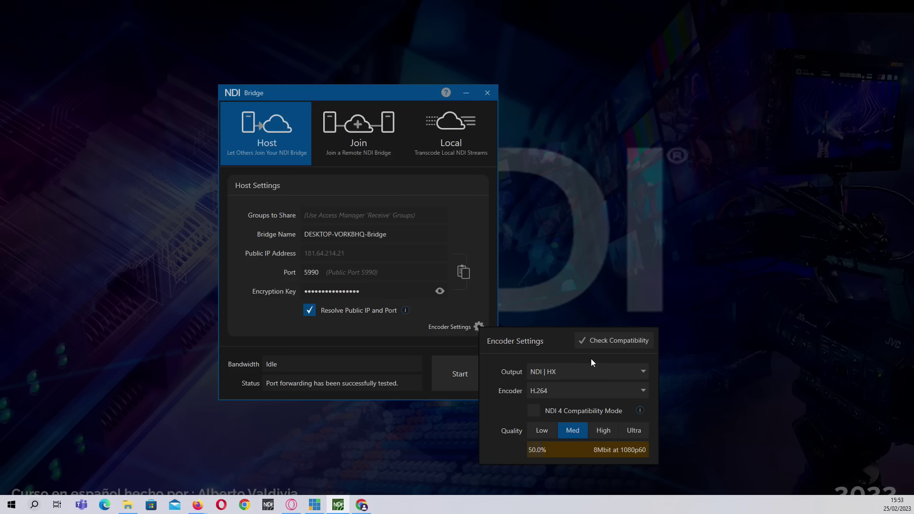
View the H.264 and HEVC encoder options, dismiss them with Escape, and launch Microsoft Store.
click(575, 392)
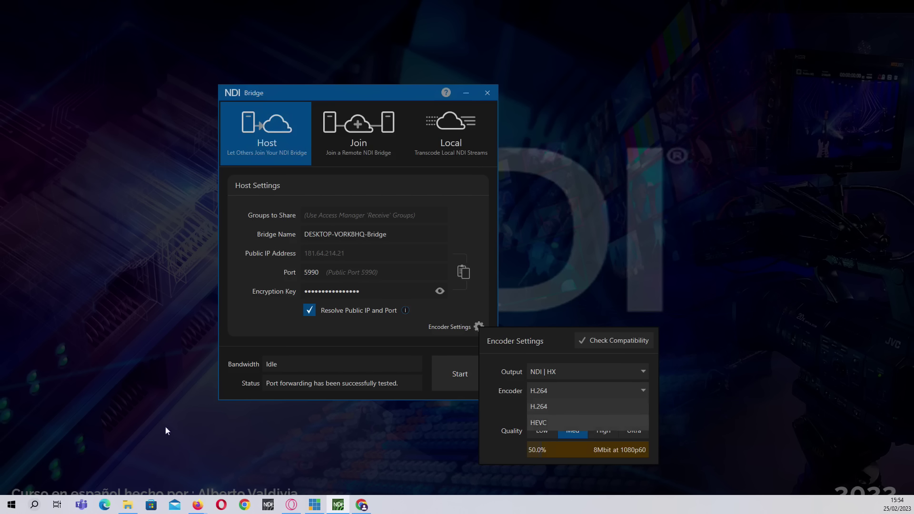
key(Escape)
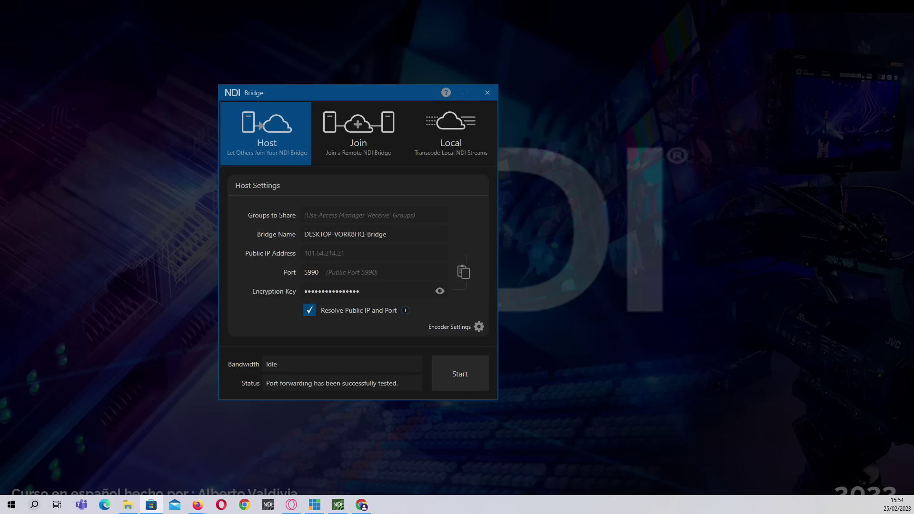
click(151, 505)
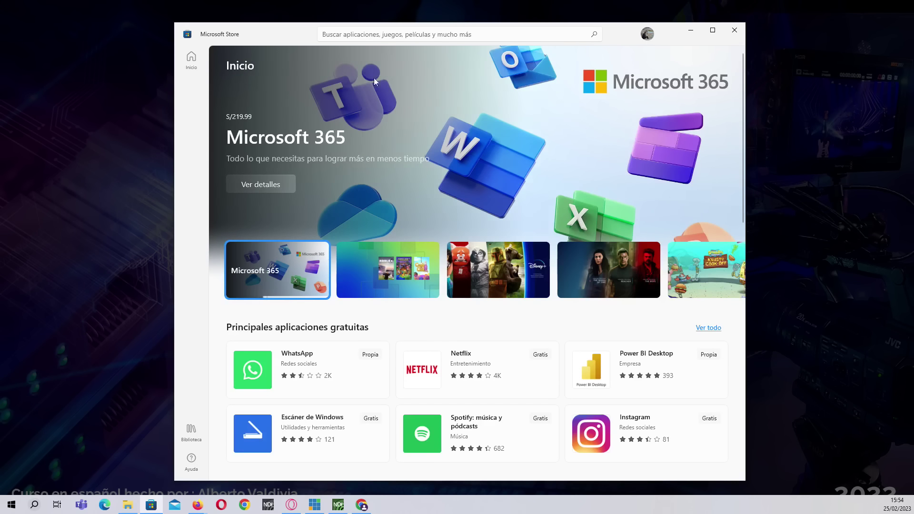
Search the Store for HVEC, then H265, and open the Extensiones de video HEVC page.
click(361, 36)
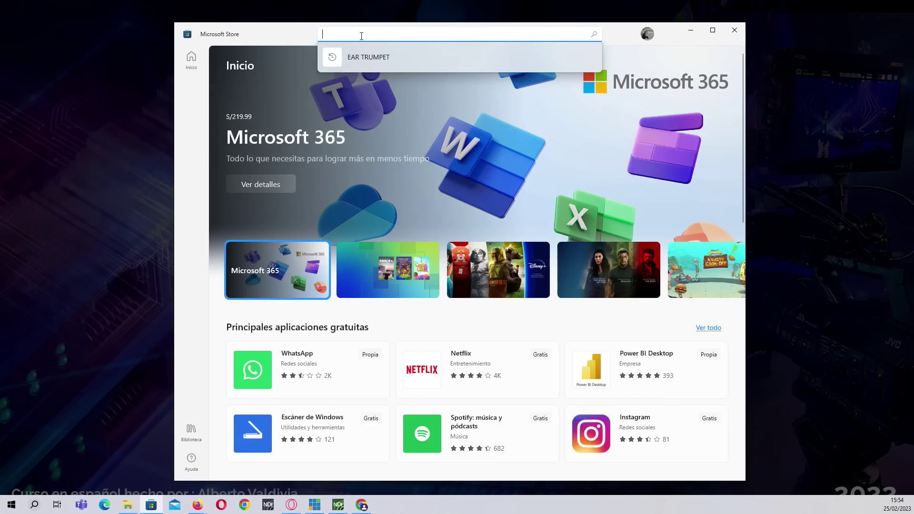
text(H)
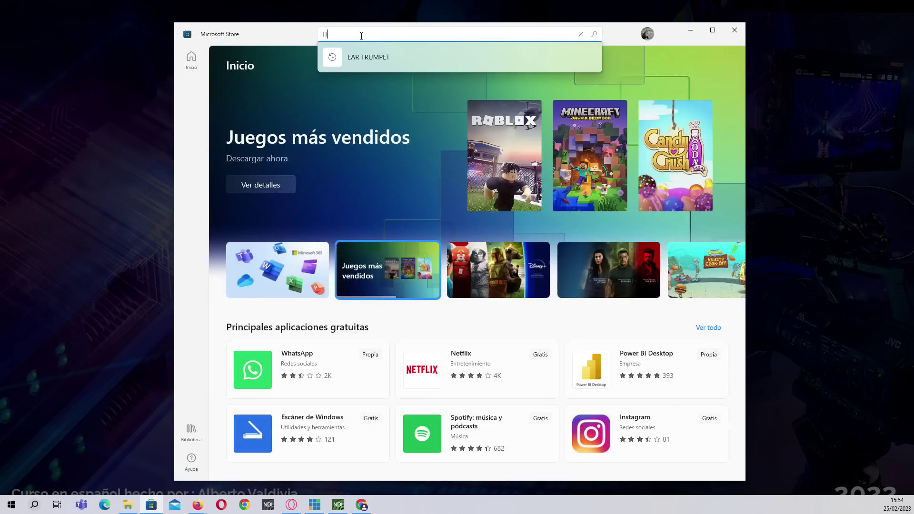
text(VEC)
key(Return)
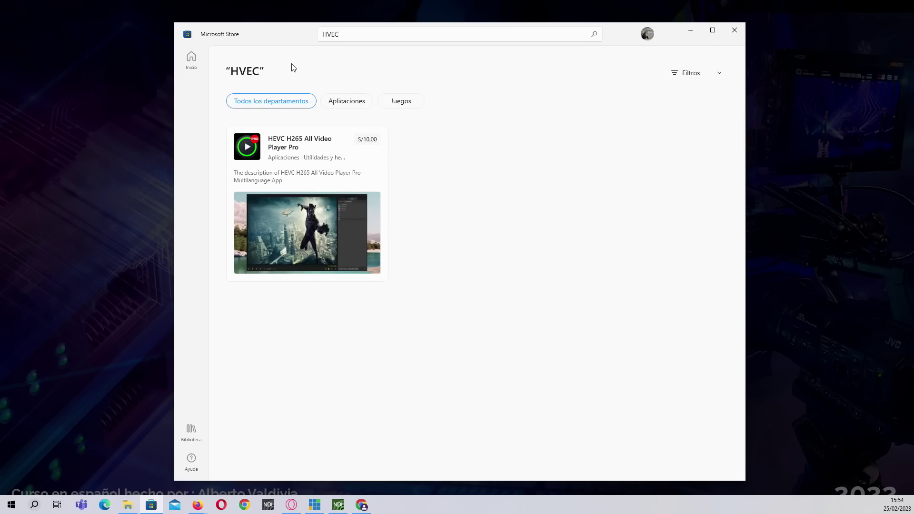
click(423, 35)
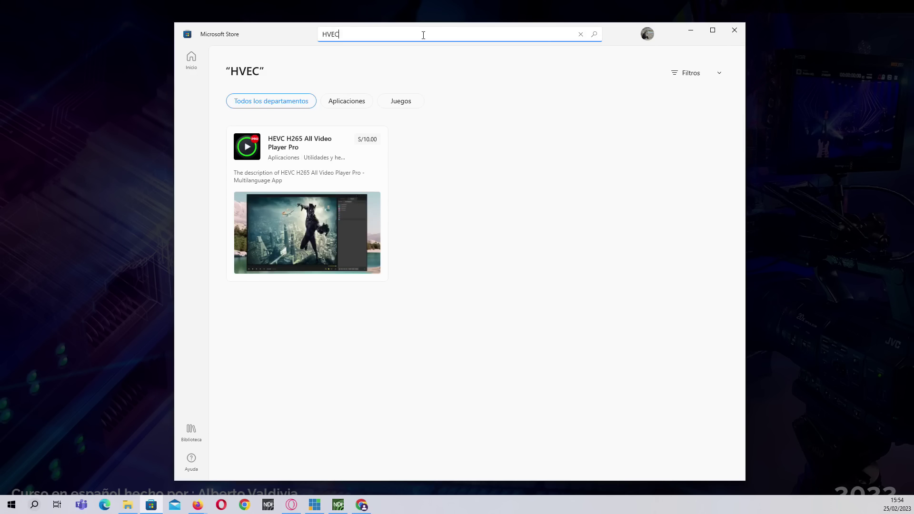
click(579, 36)
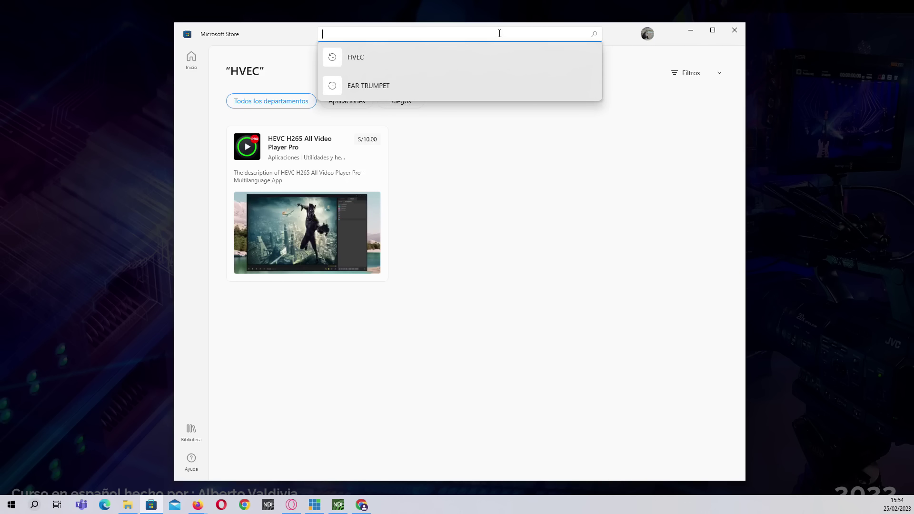
text(H265)
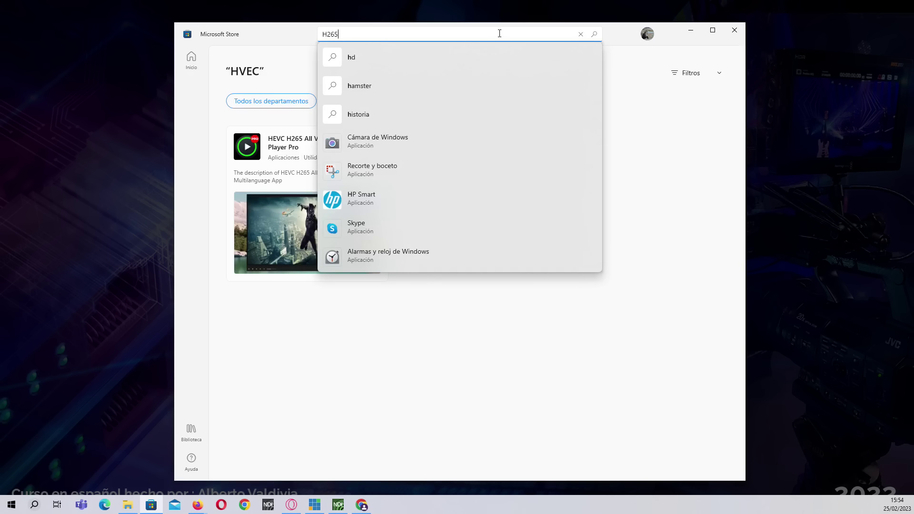
click(386, 110)
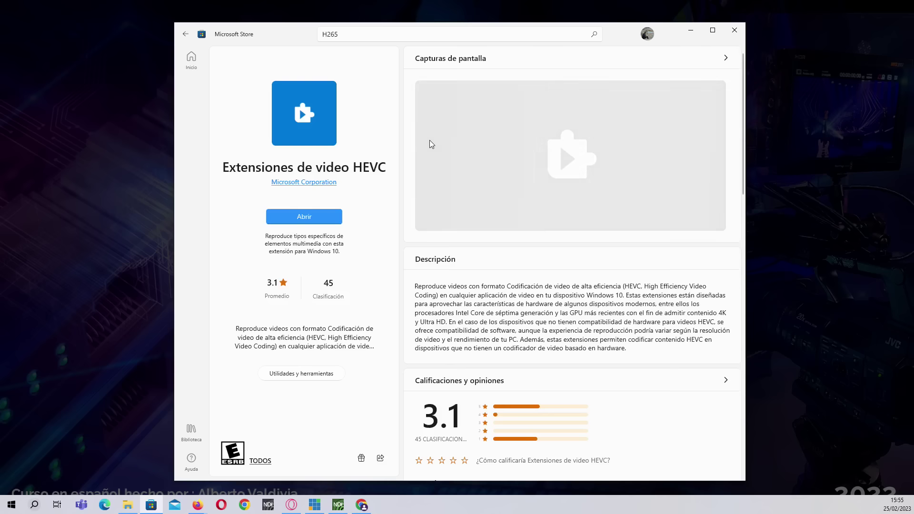
Close the Store and run the host encoder Compatibility Check, confirming H.264 and HEVC encode and decode.
click(738, 29)
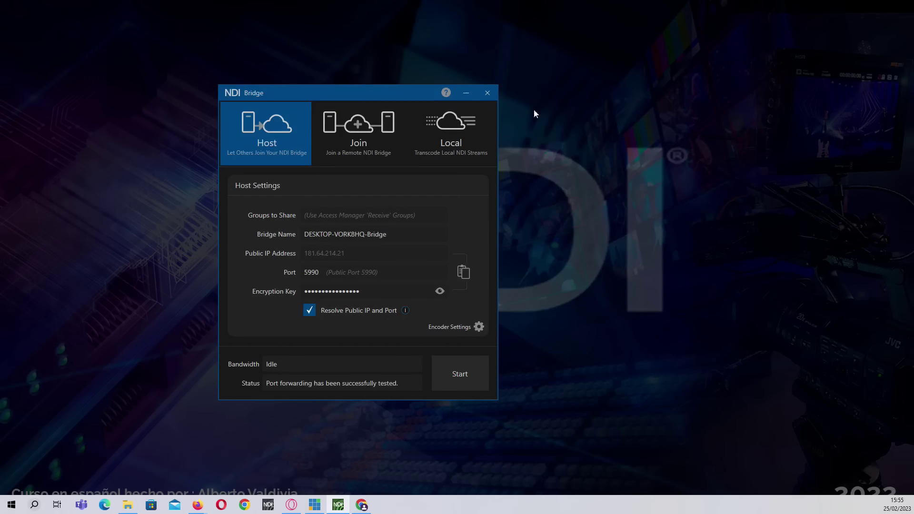
click(479, 327)
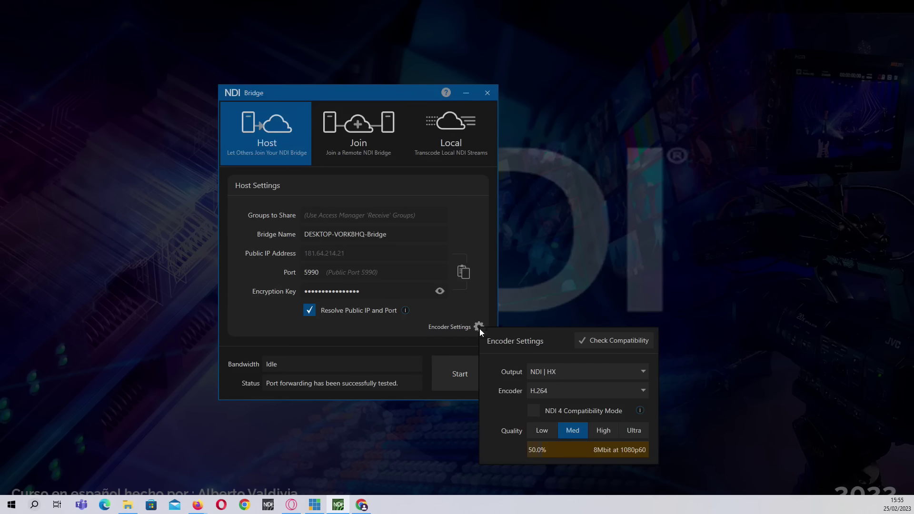
click(612, 344)
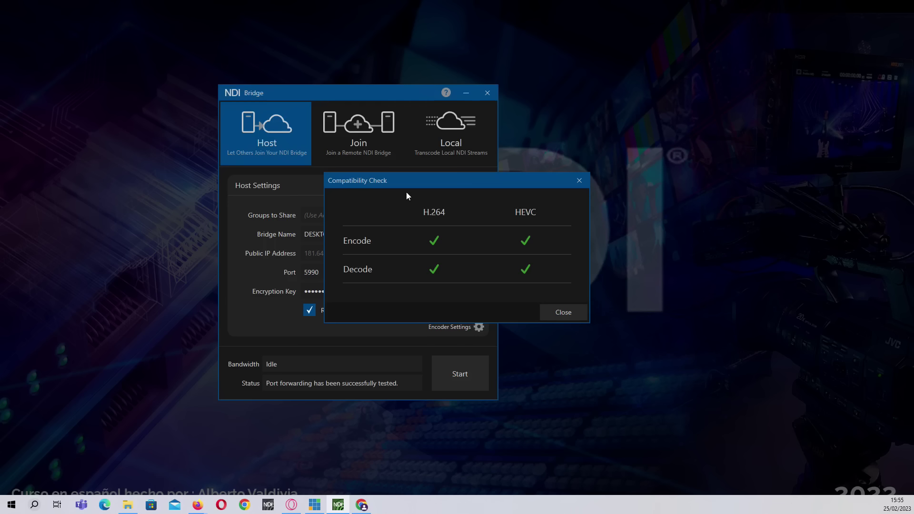
click(561, 312)
click(524, 279)
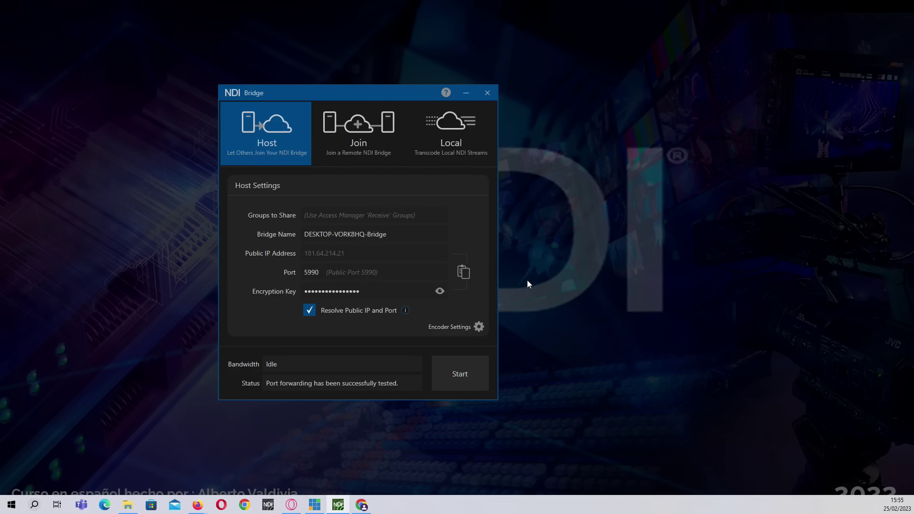
click(480, 327)
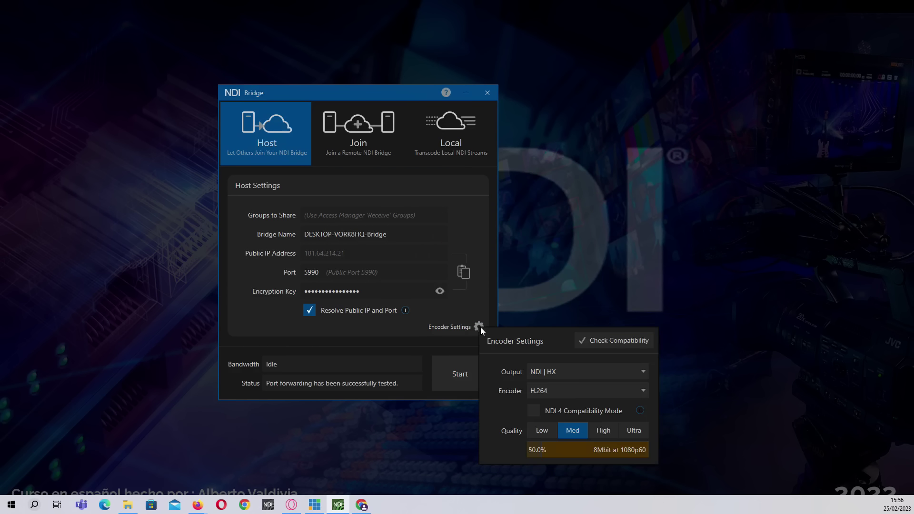
Set the host encoder to HEVC at Med quality (5.5Mbit at 1080p60) and close Encoder Settings.
click(598, 395)
click(500, 366)
click(631, 430)
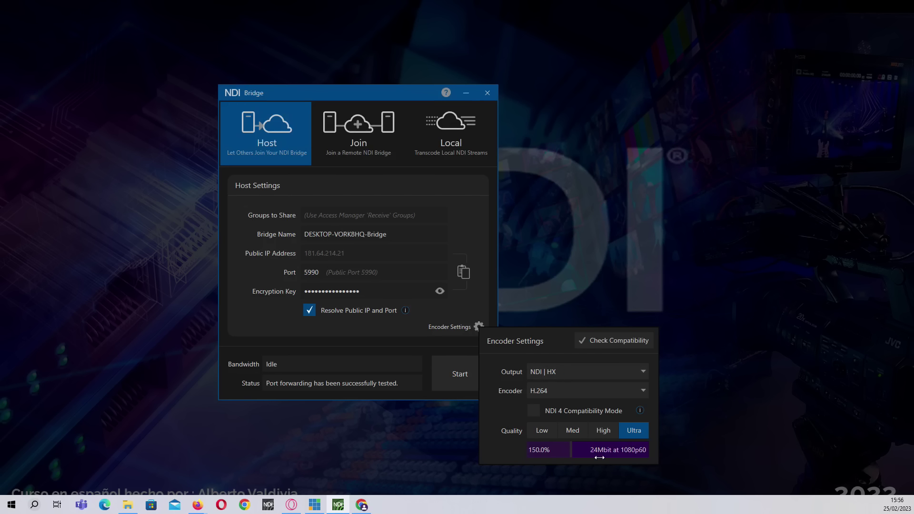
click(553, 390)
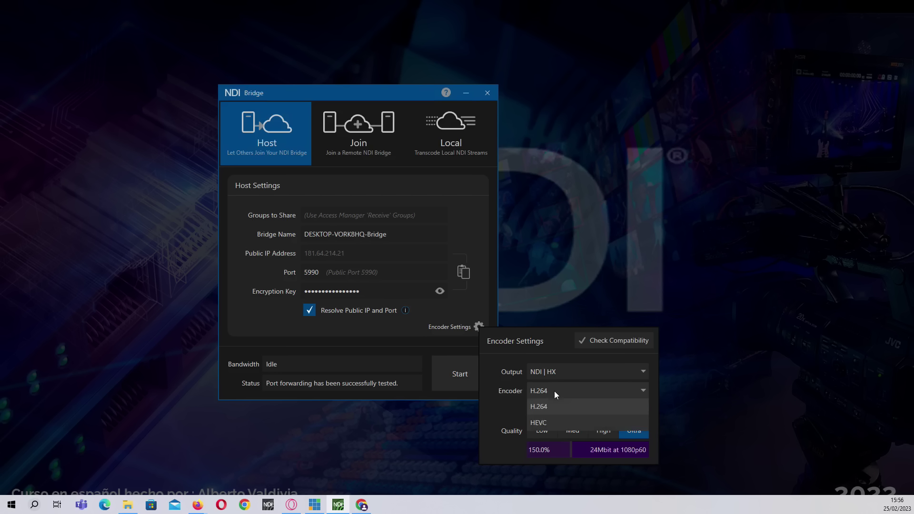
click(547, 423)
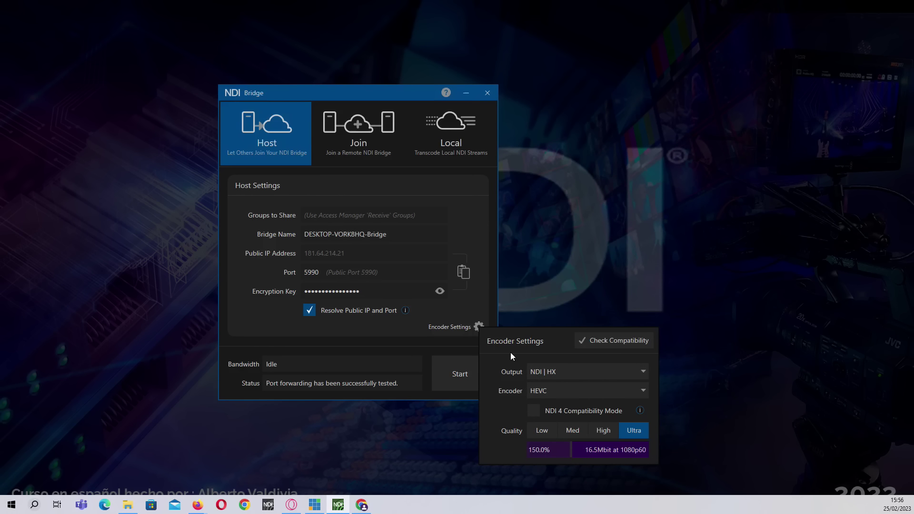
click(569, 427)
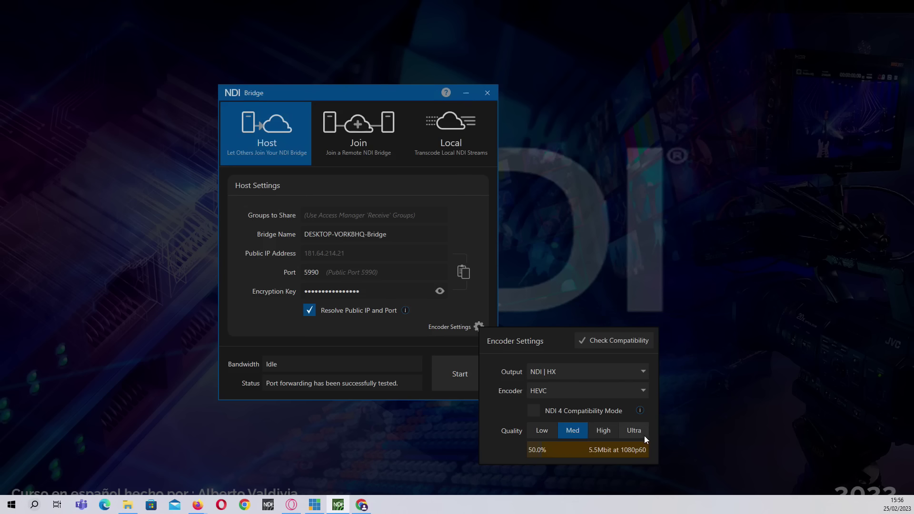
click(245, 505)
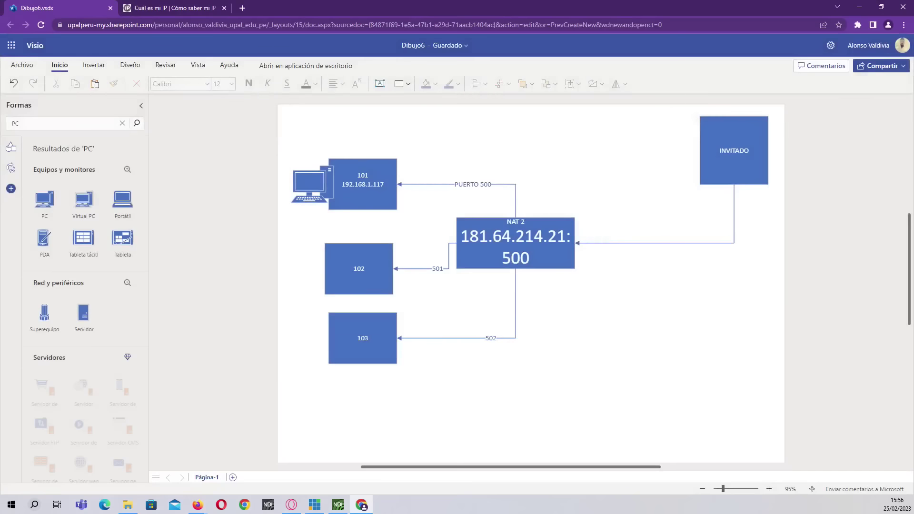
Delete all existing diagram shapes and place four PC shapes in an aligned column.
drag(241, 97, 791, 409)
key(Delete)
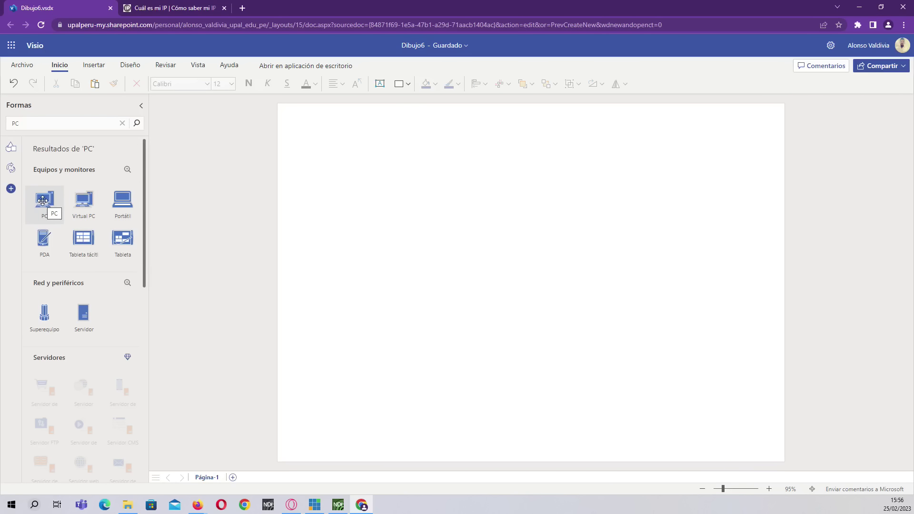
drag(43, 201, 344, 152)
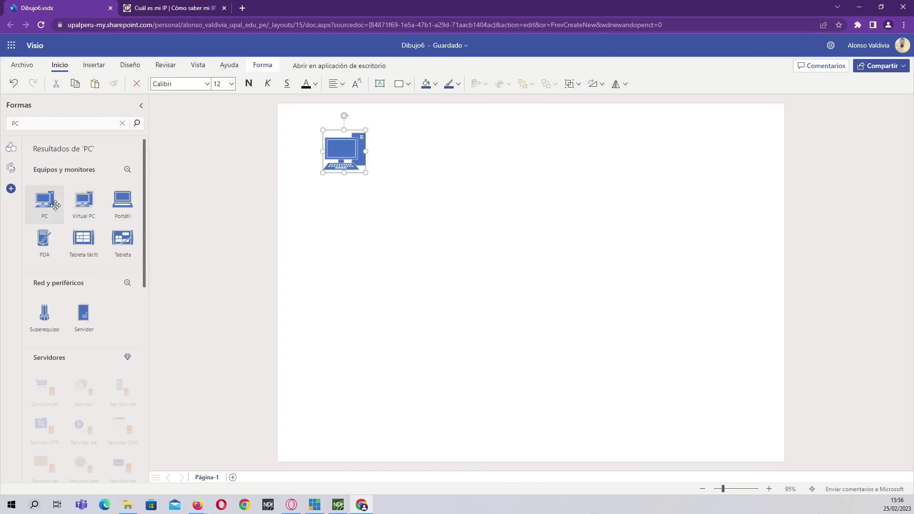
drag(56, 205, 362, 216)
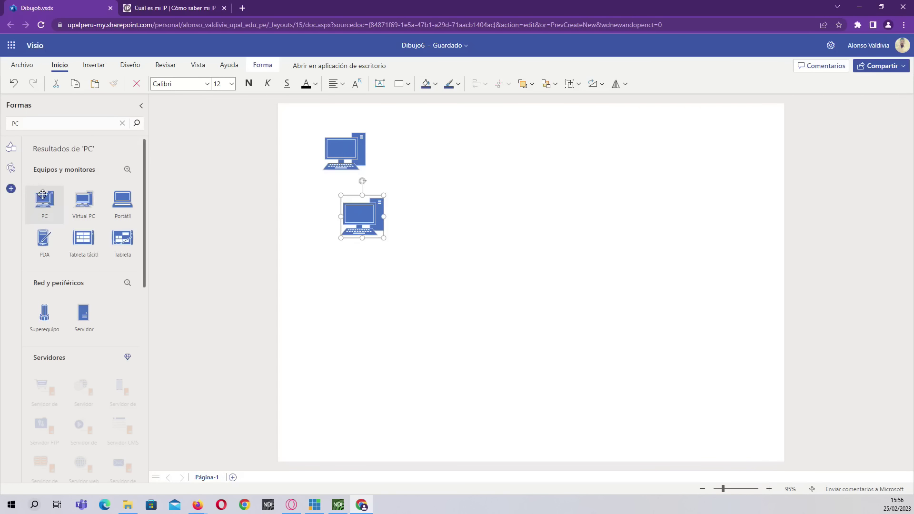
drag(42, 194, 353, 365)
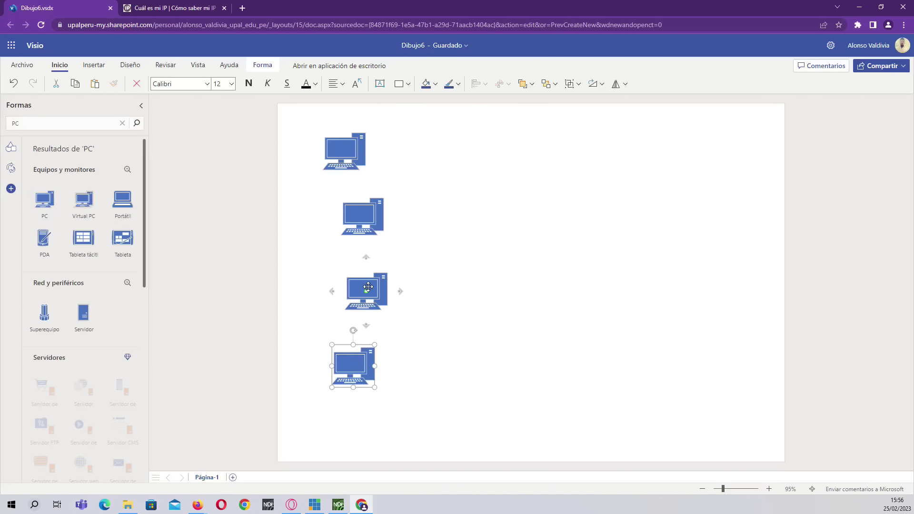
drag(368, 287, 350, 287)
click(355, 348)
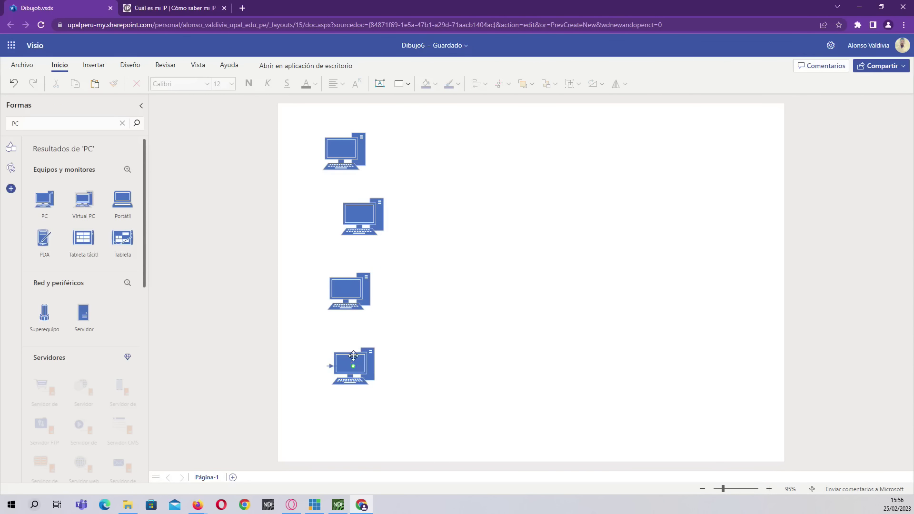
drag(353, 355, 345, 355)
drag(355, 216, 343, 217)
Label the second PC CLOUD.
click(46, 125)
text(CLOUD)
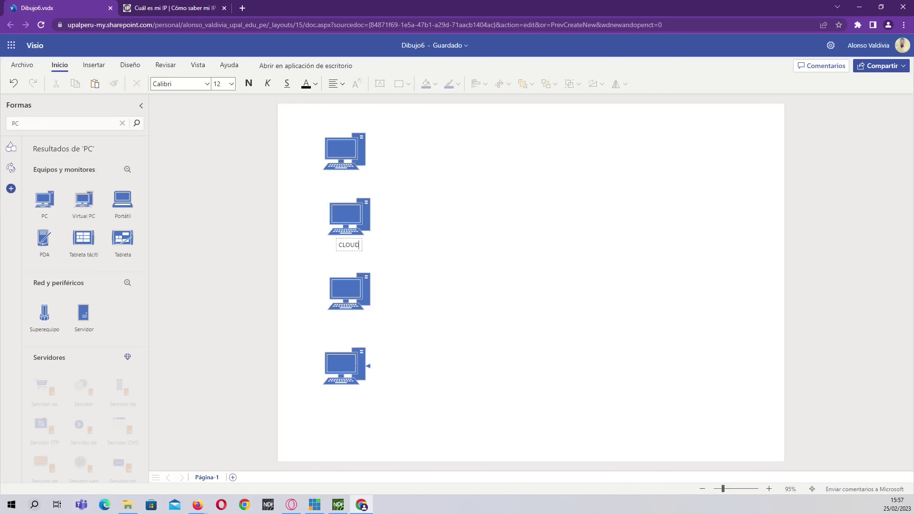
key(Return)
Search the shape library for CLOUD, then for NUBE.
click(61, 122)
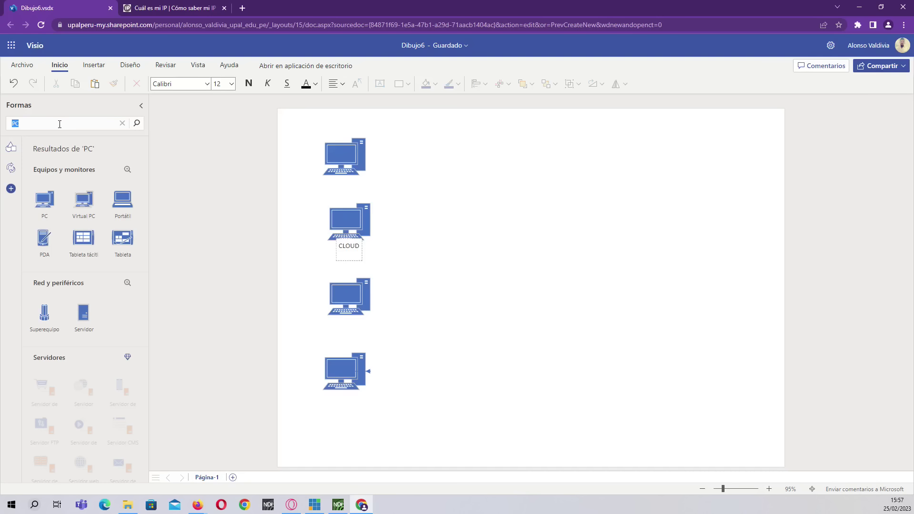
key(BackSpace)
text(CLOUD)
key(Return)
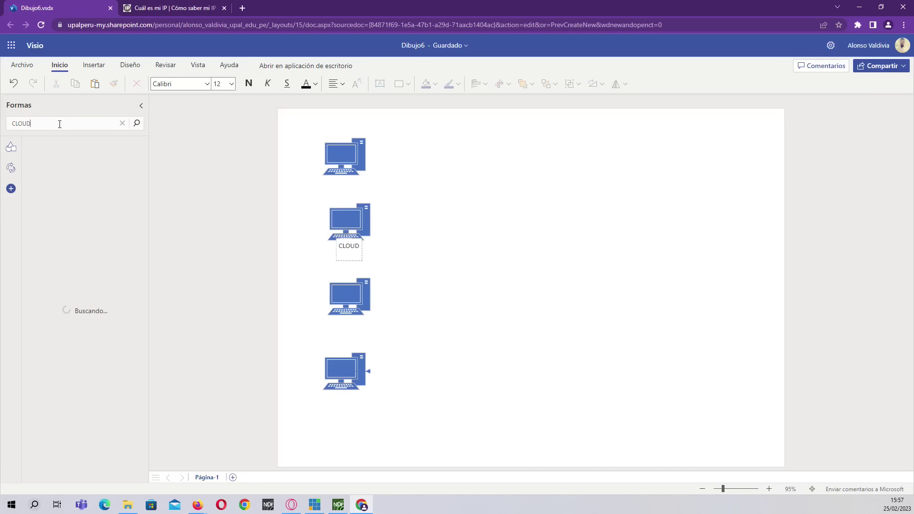
double_click(34, 124)
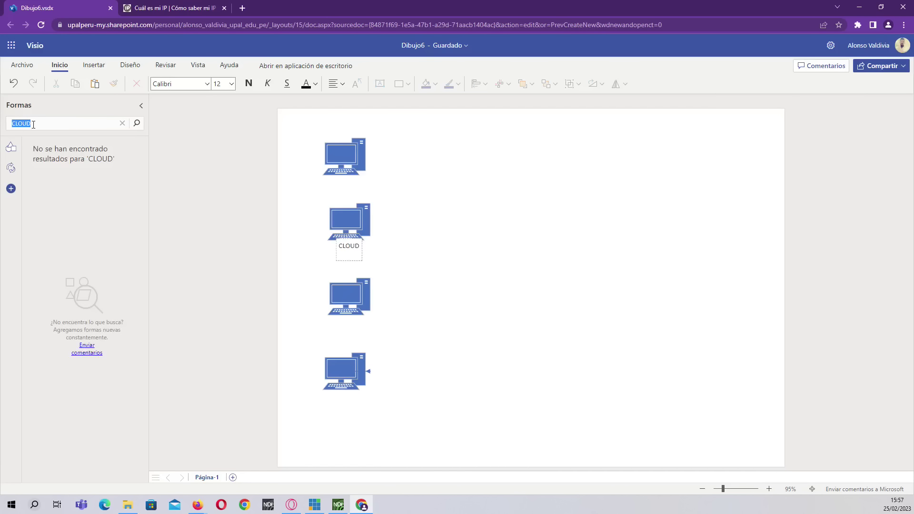
click(123, 124)
key(Return)
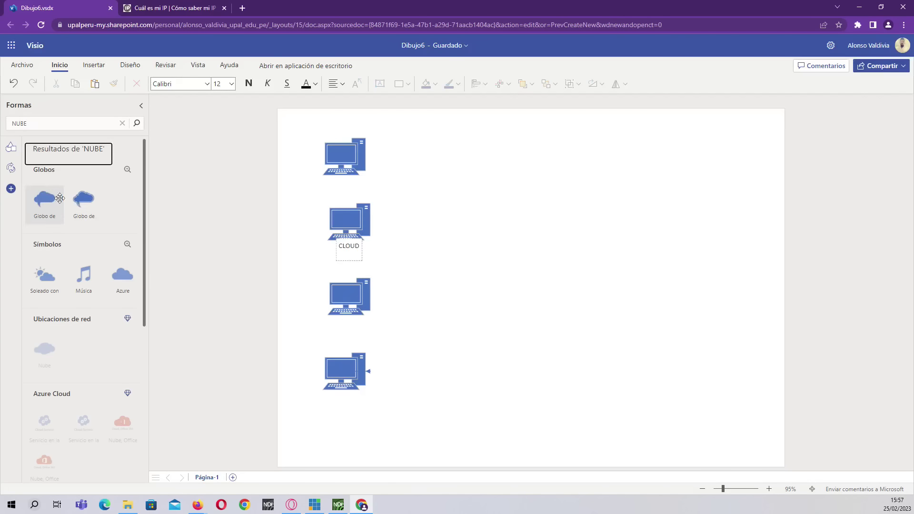
Place a cloud shape in the middle of the page labelled INTERNET.
drag(44, 199, 563, 255)
double_click(563, 255)
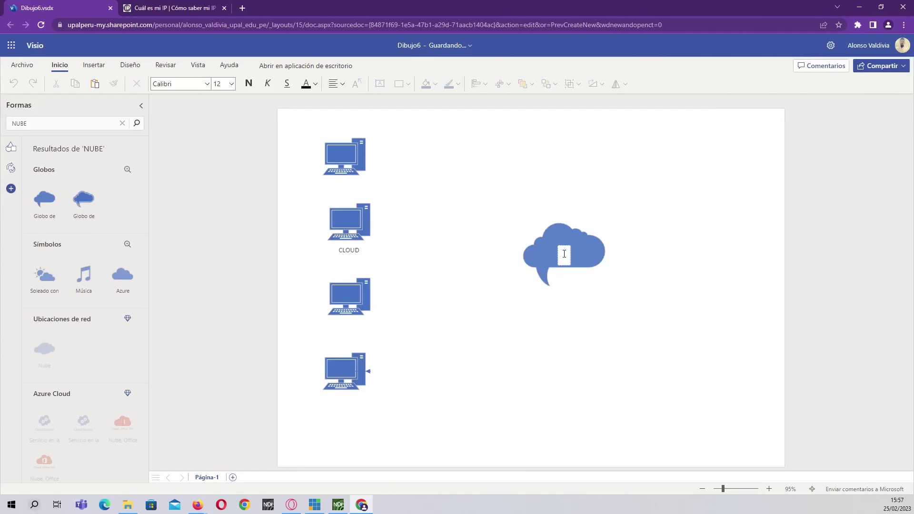
text(INTERNET)
click(347, 179)
Copy the four PCs into a right-hand column and clear the left CLOUD label.
drag(268, 127, 398, 357)
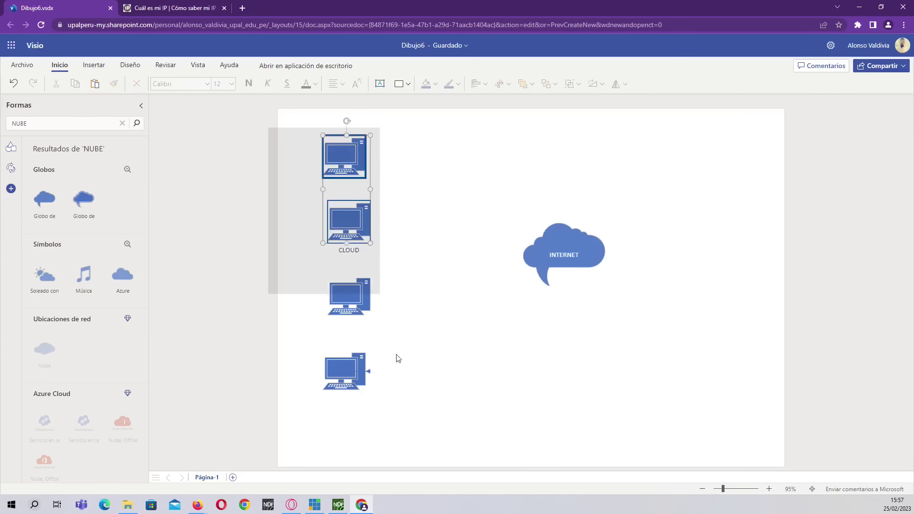
drag(360, 233, 733, 247)
drag(568, 243, 545, 242)
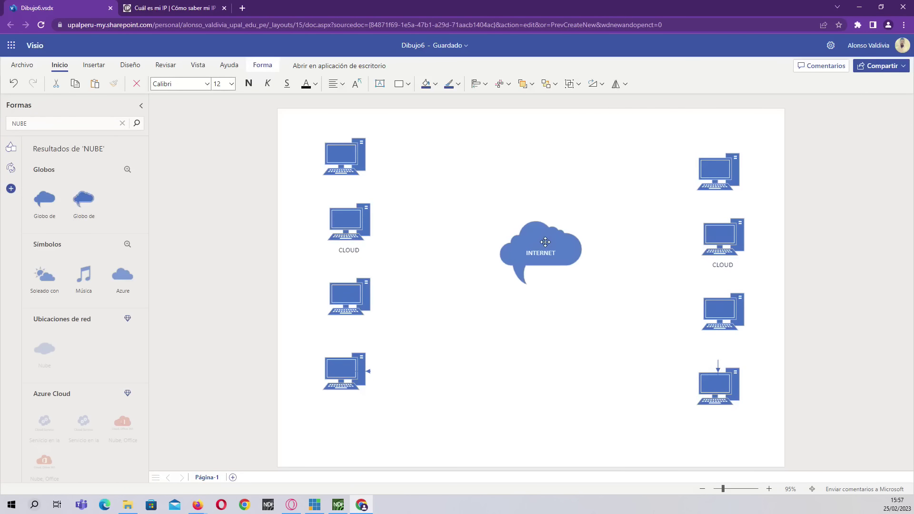
double_click(348, 224)
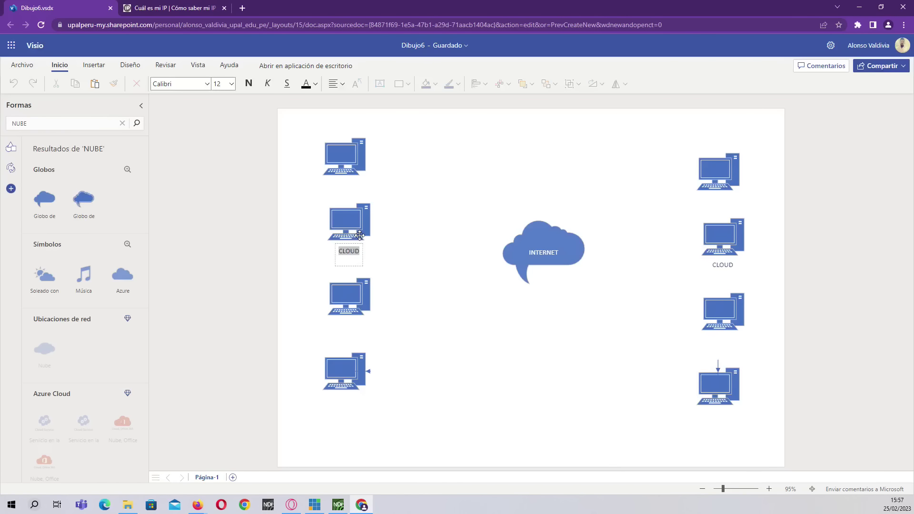
key(BackSpace)
click(426, 224)
Clear the NUBE shape search and shift the left PC column slightly left.
click(330, 145)
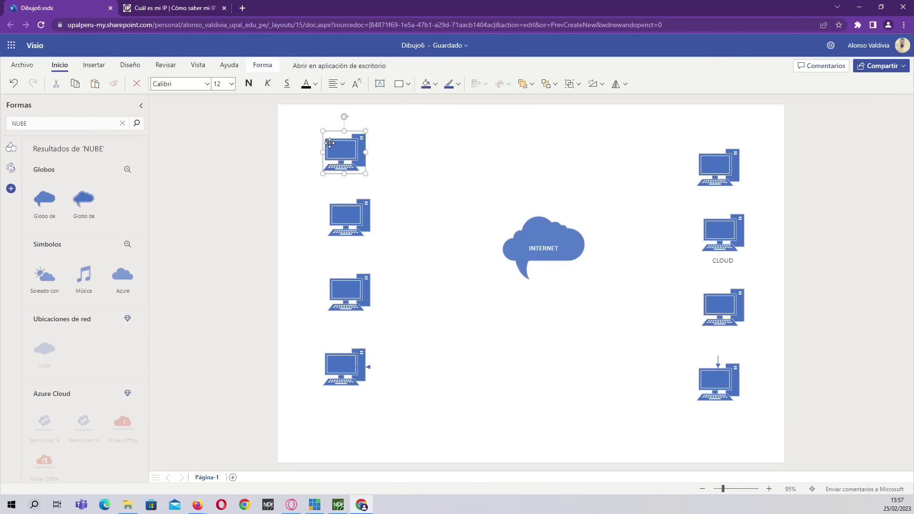
click(308, 145)
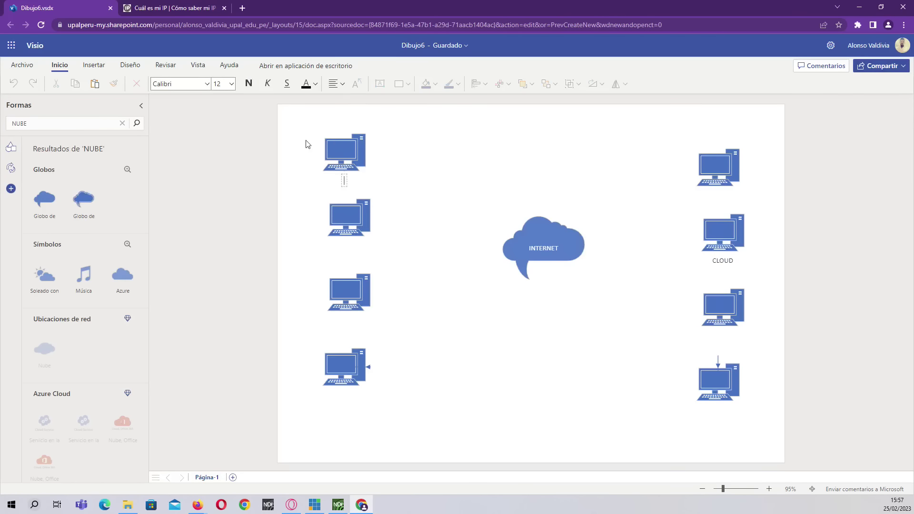
click(122, 123)
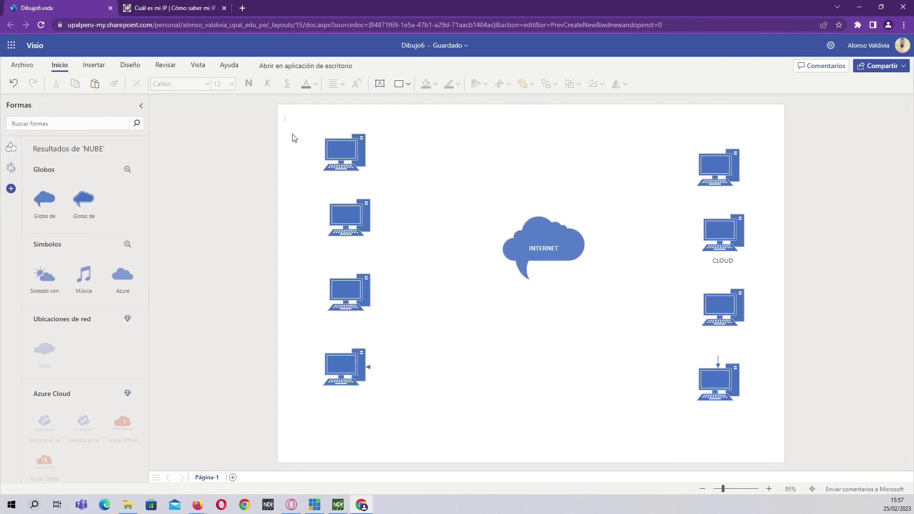
drag(292, 134, 409, 434)
drag(346, 355, 332, 367)
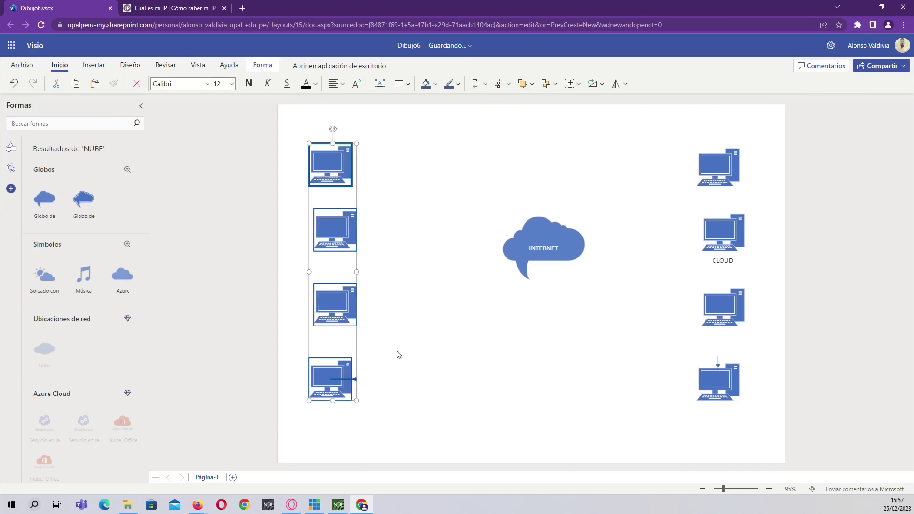
click(397, 352)
click(11, 147)
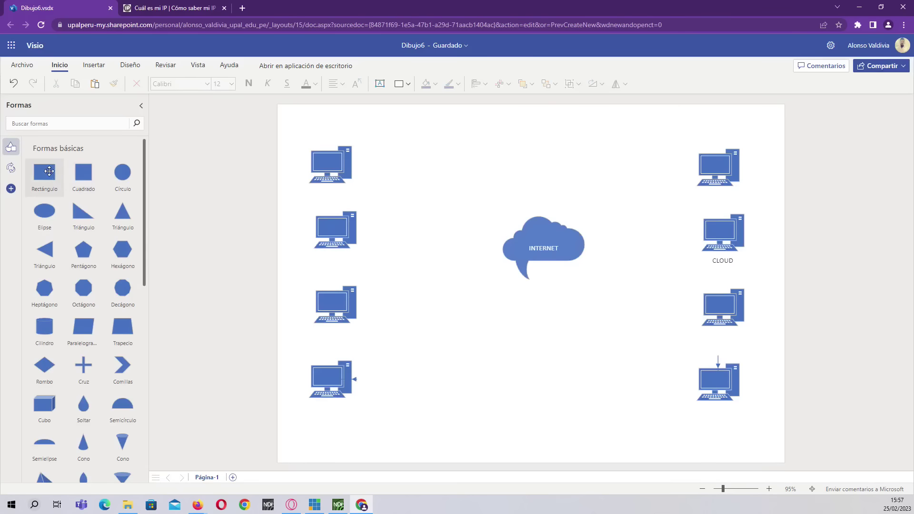
Put a light grey rectangle behind the left PCs and start the top PC's IP label.
drag(55, 170, 347, 421)
click(435, 85)
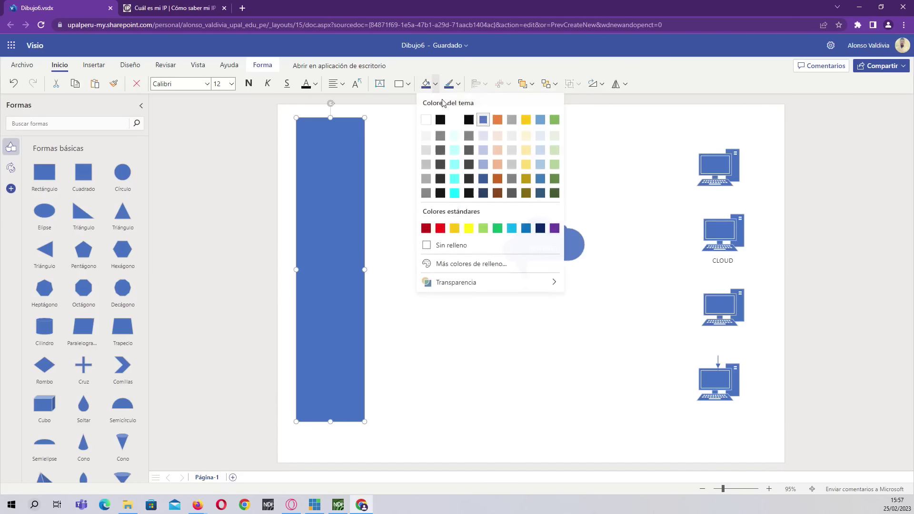
click(425, 134)
right_click(346, 144)
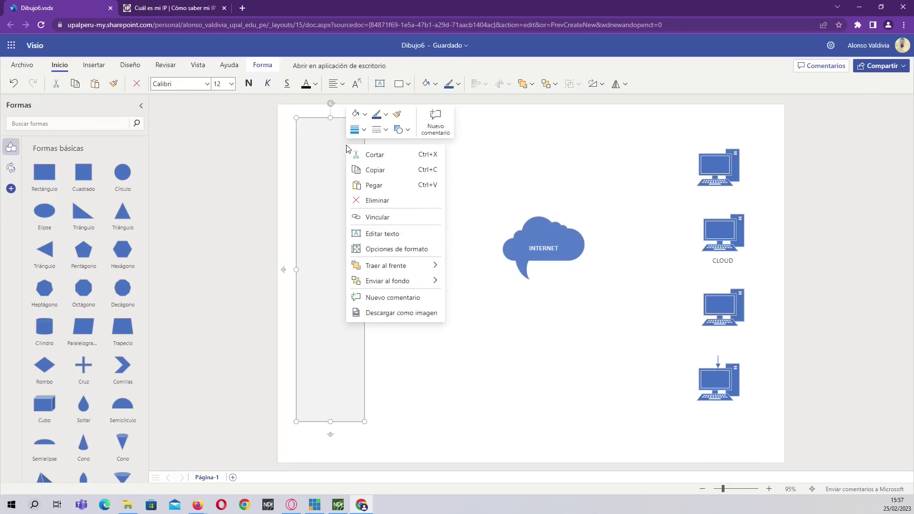
mouse_move(388, 281)
click(476, 300)
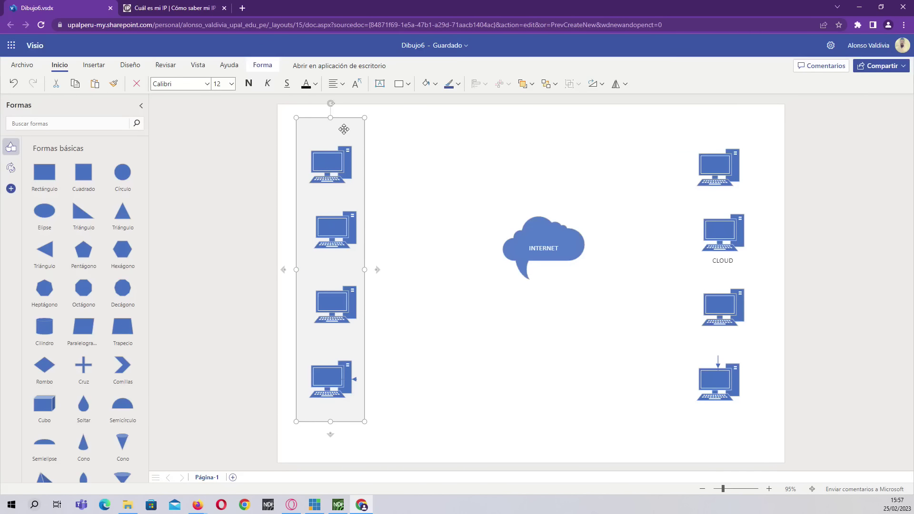
double_click(334, 167)
text(1)
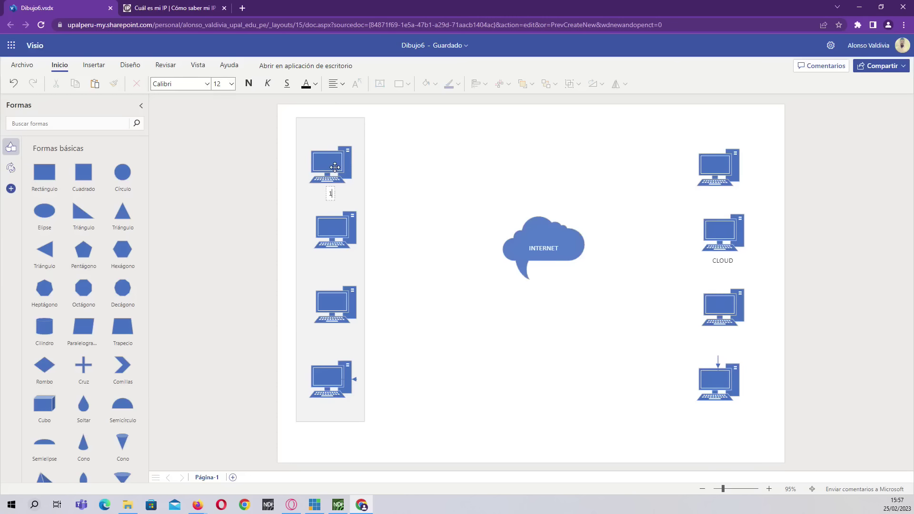
text(92.168.1.10)
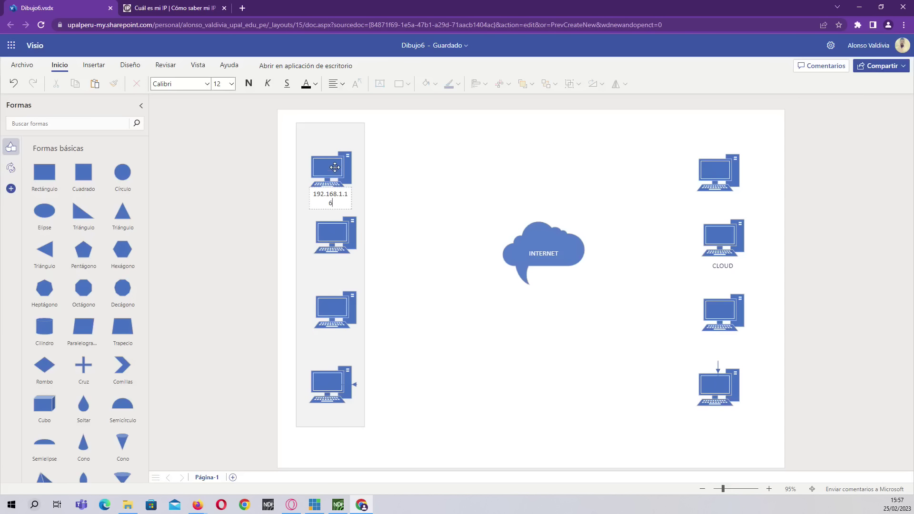
Label the top two left PCs 192.168.1.16 and 192.168.1.20.
click(408, 188)
double_click(327, 237)
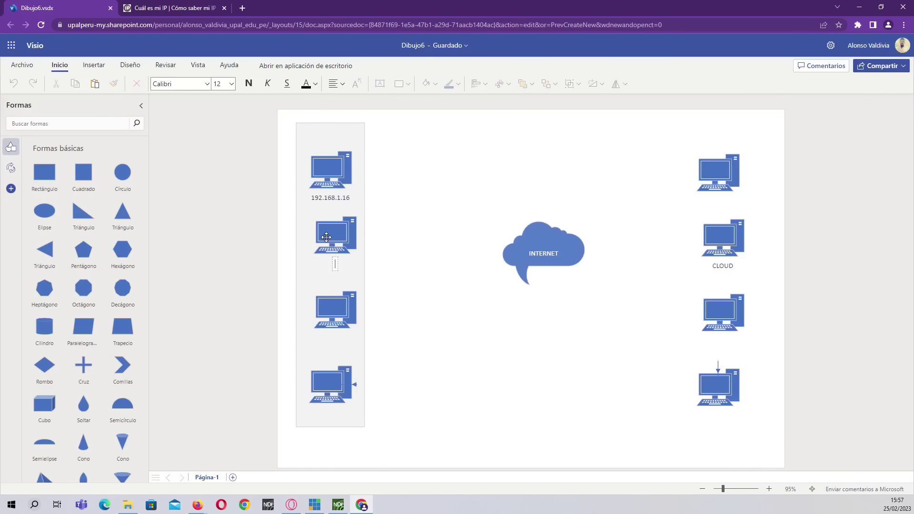
text(192.168.1.20)
click(376, 249)
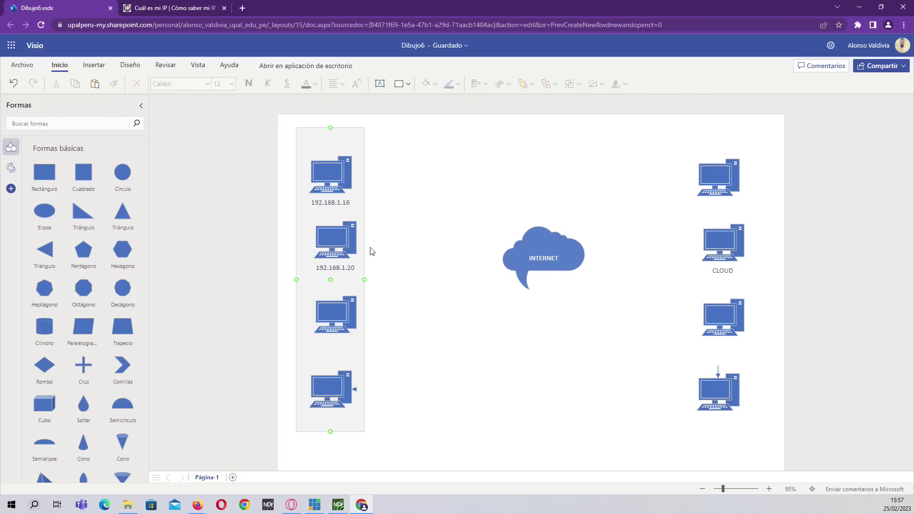
Add a ROUTER square left of the INTERNET cloud and move the cloud higher.
drag(83, 172, 449, 257)
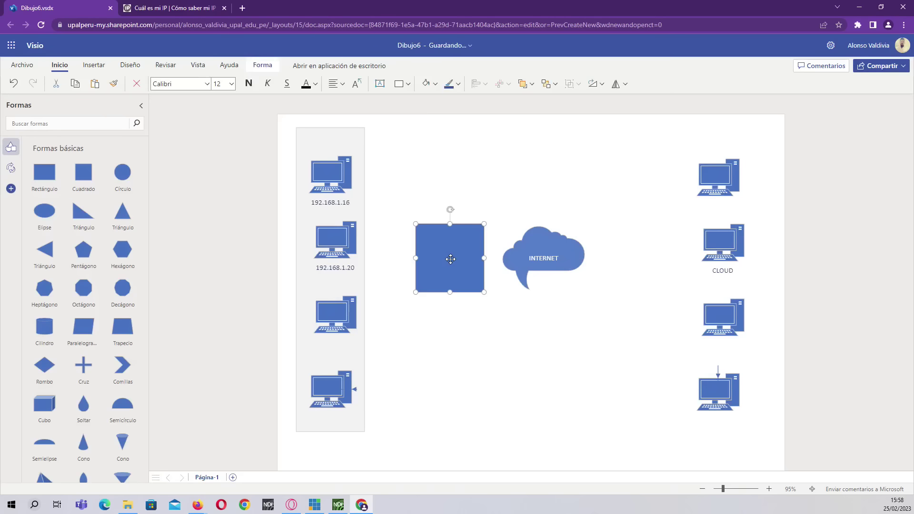
double_click(452, 259)
text(ROUTER)
click(494, 336)
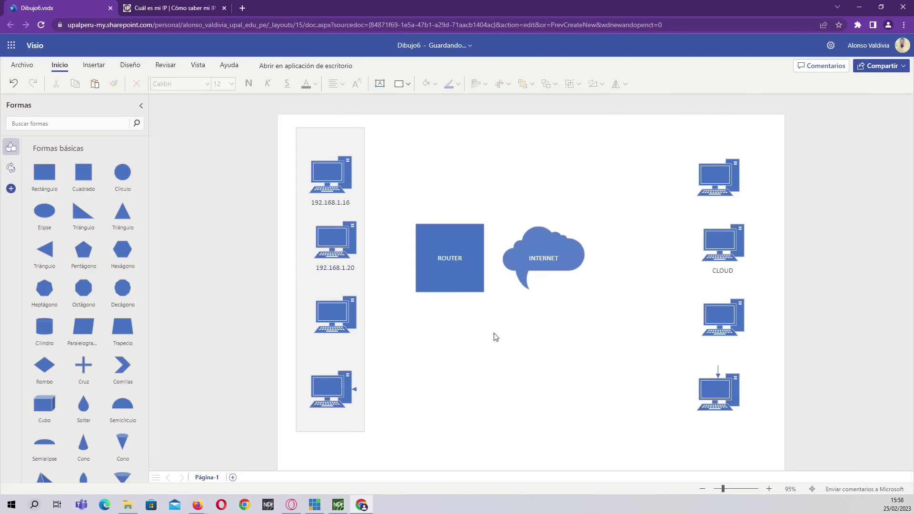
drag(543, 251, 552, 171)
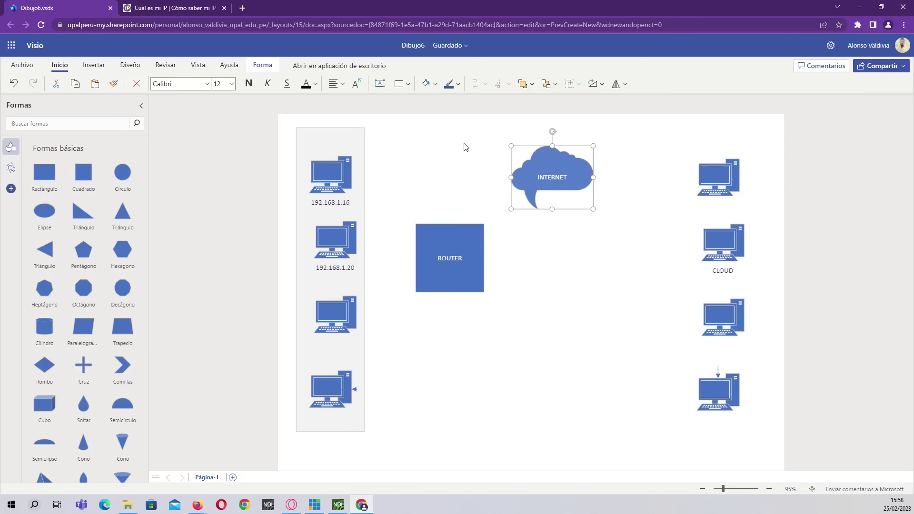
Delete the right-hand PCs and copy the left PC column with its panel.
drag(652, 145, 771, 421)
key(Delete)
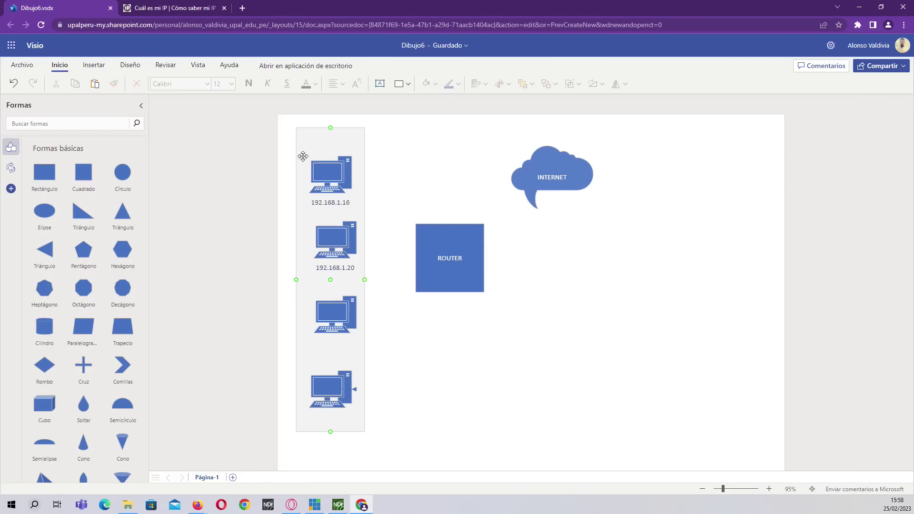
drag(230, 119, 404, 467)
key(ctrl+c)
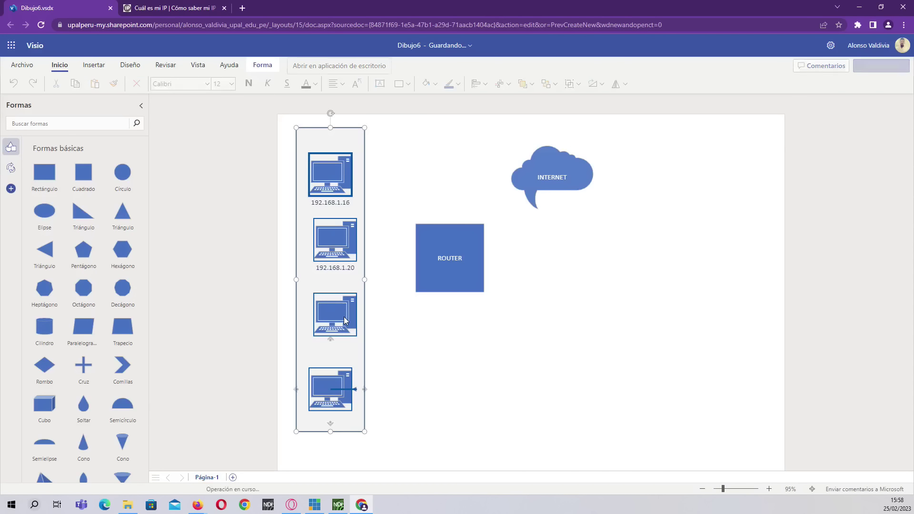
Paste a duplicate PC column on the right side and reposition the INTERNET cloud.
key(ctrl+v)
drag(343, 316, 721, 326)
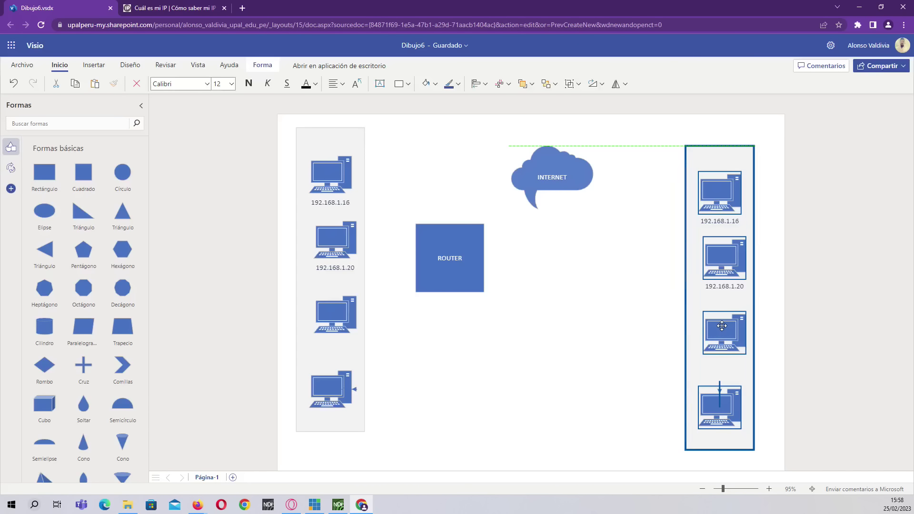
mouse_move(556, 168)
mouse_down()
mouse_move(566, 219)
mouse_move(542, 177)
mouse_up()
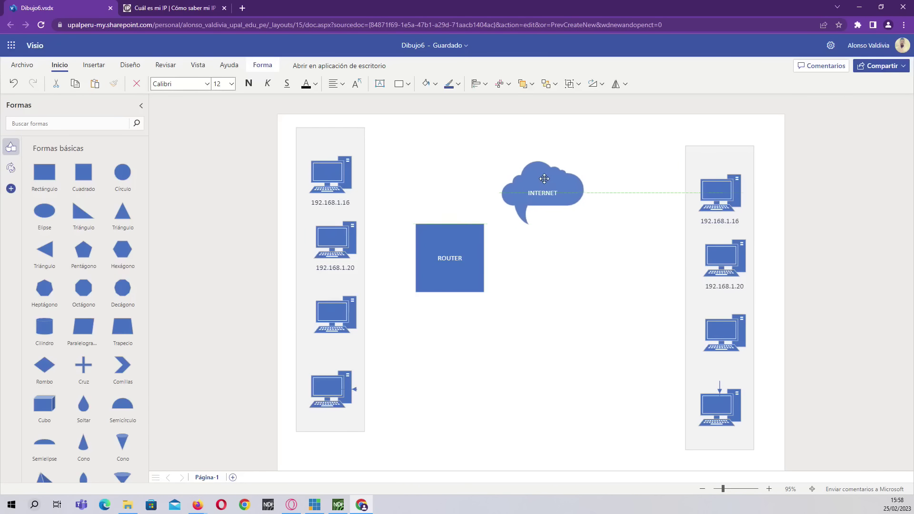
drag(465, 245, 447, 250)
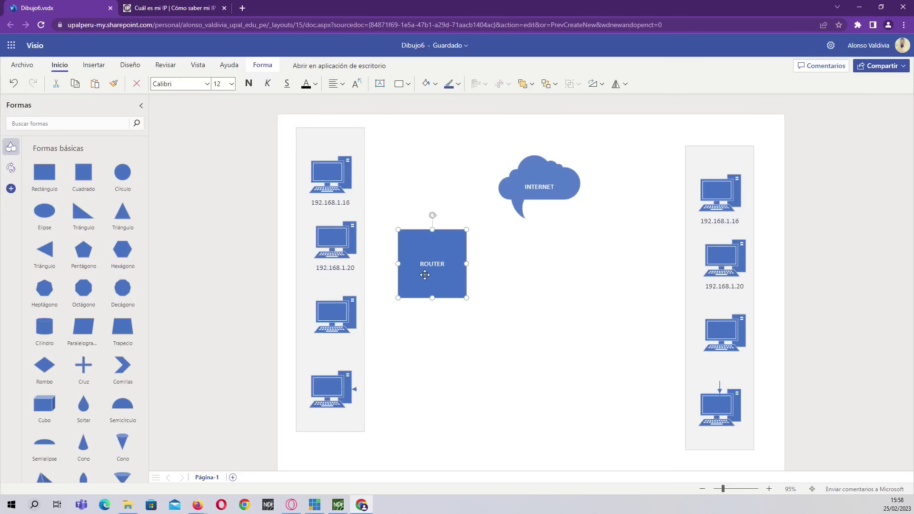
Connect the left PC column to the ROUTER with an arrow.
click(334, 176)
click(362, 211)
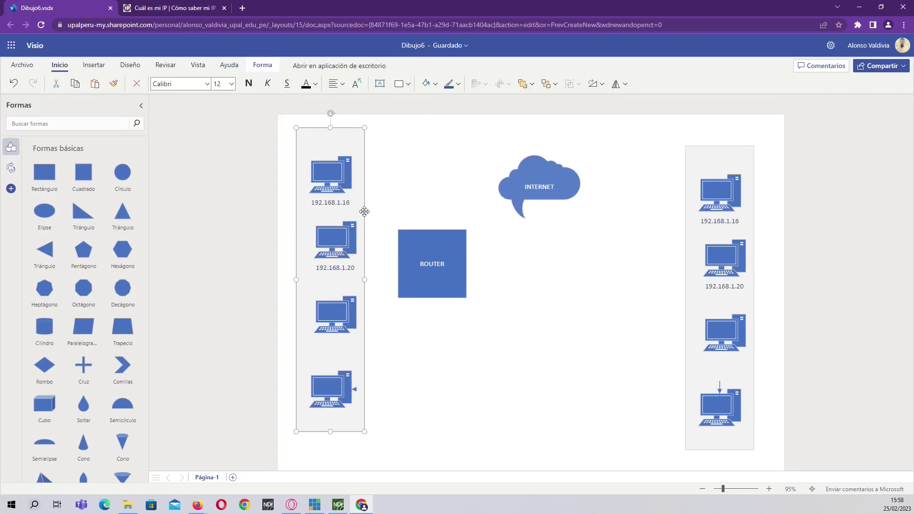
mouse_move(377, 279)
drag(378, 279, 507, 188)
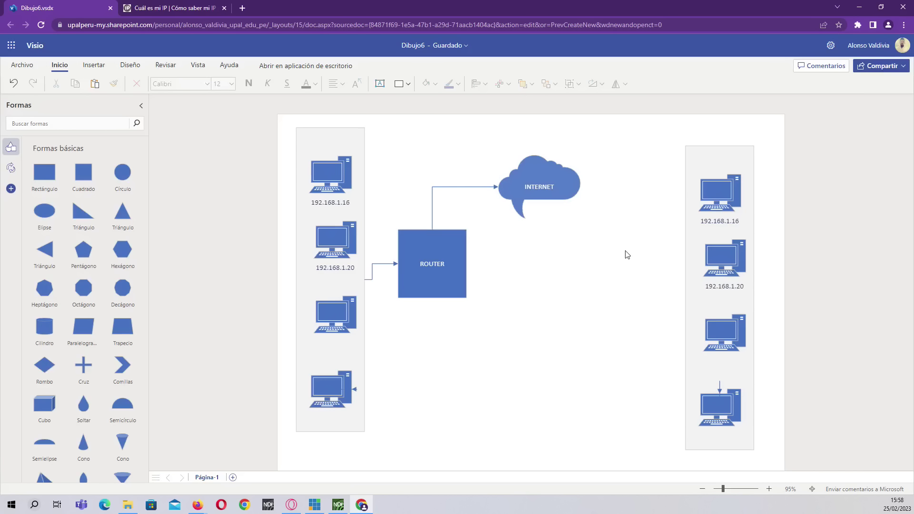
Duplicate the ROUTER beside the right column, linking the column to it and it to INTERNET.
click(685, 252)
mouse_move(672, 298)
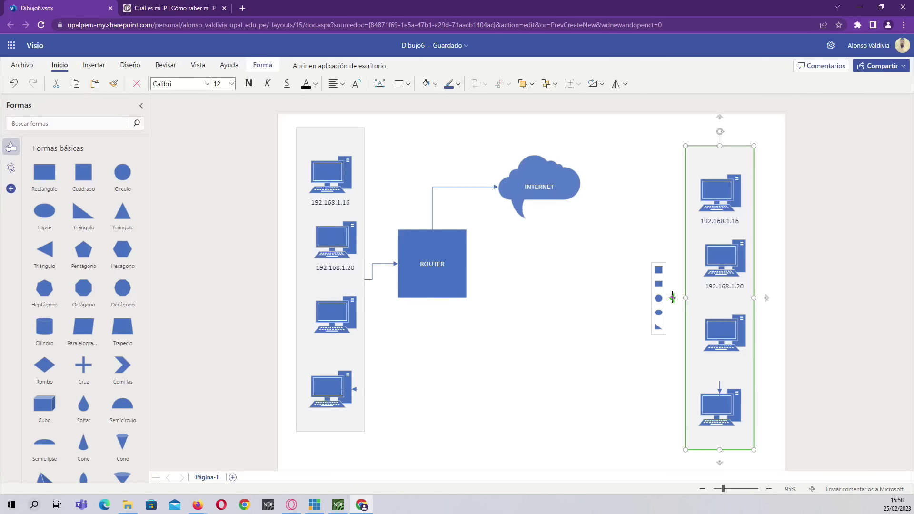
drag(450, 249, 654, 265)
drag(684, 303, 670, 280)
click(612, 280)
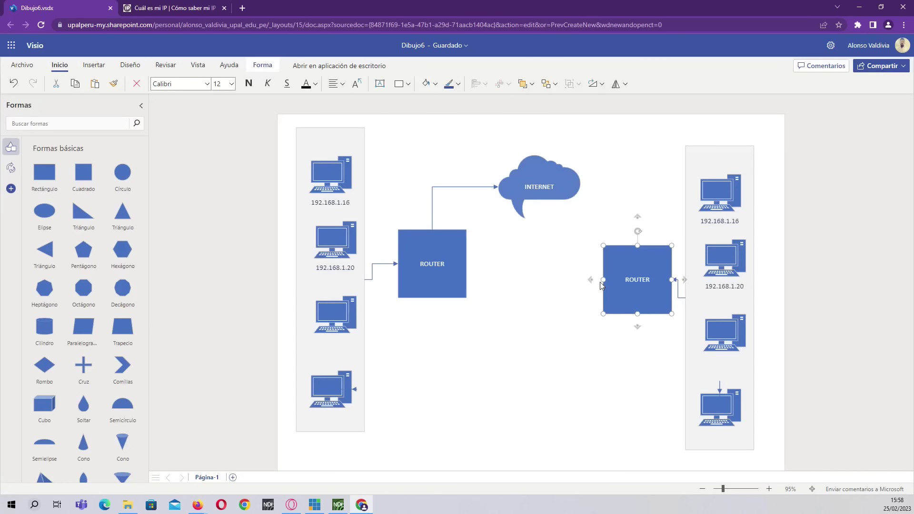
drag(603, 280, 580, 184)
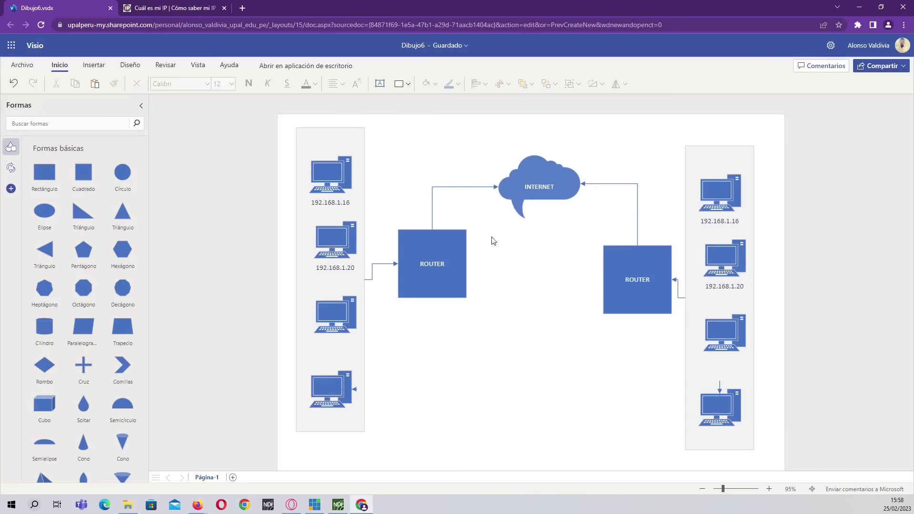
drag(640, 257, 626, 275)
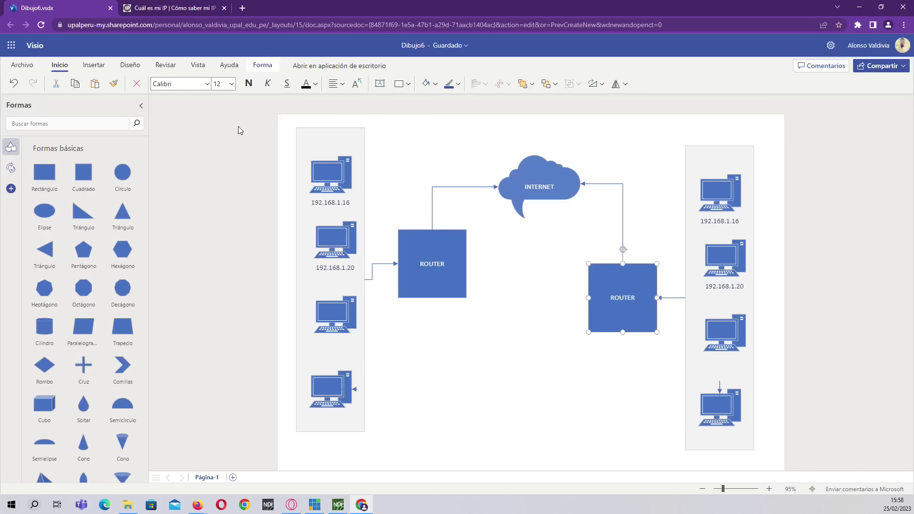
click(346, 174)
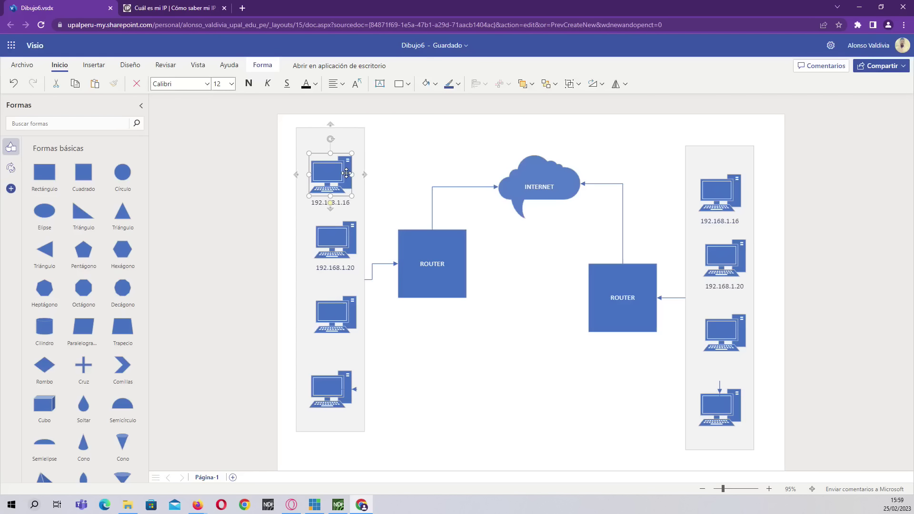
click(415, 153)
click(328, 173)
drag(363, 175, 693, 191)
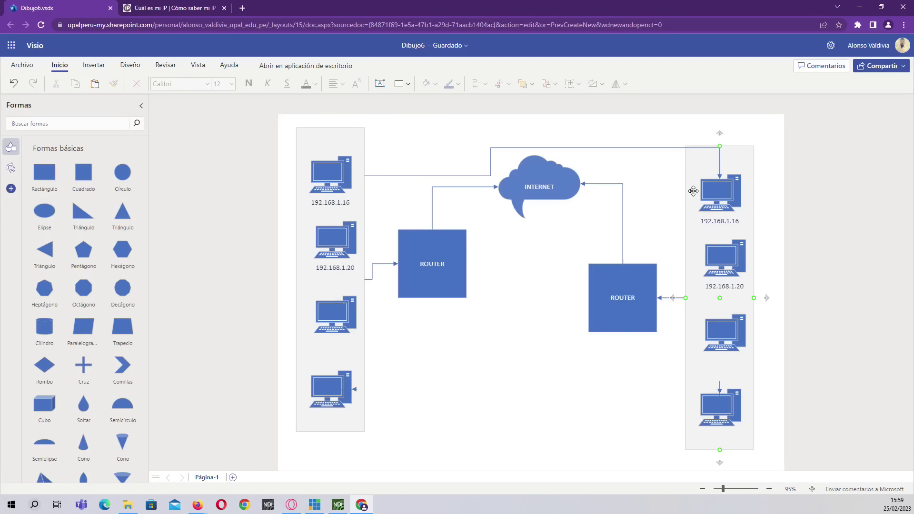
click(605, 148)
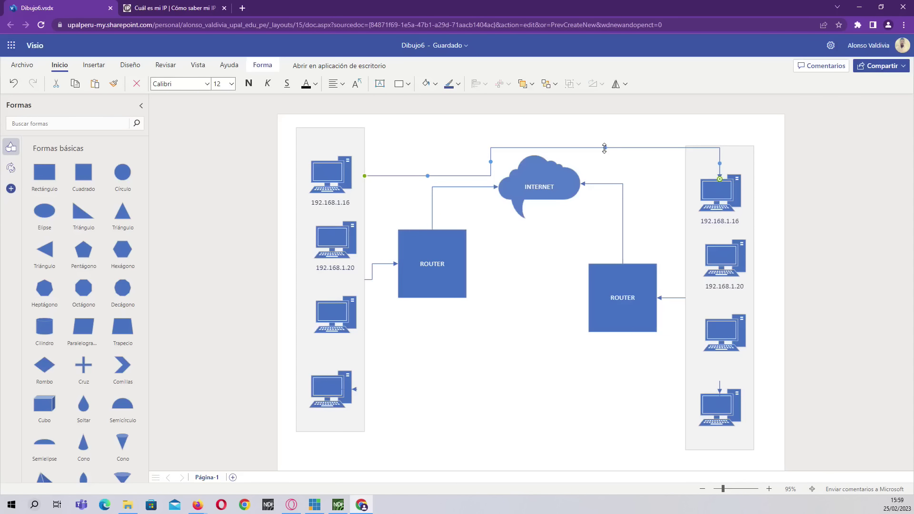
key(Delete)
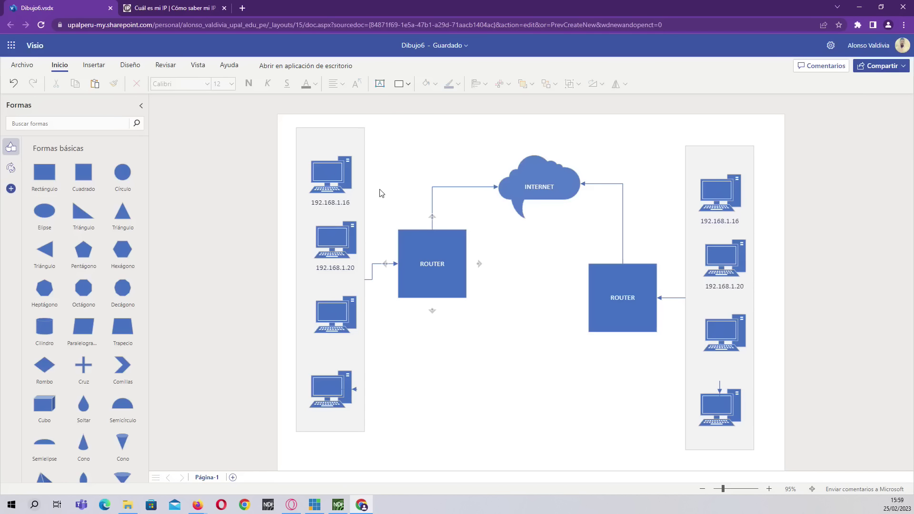
drag(252, 150, 367, 419)
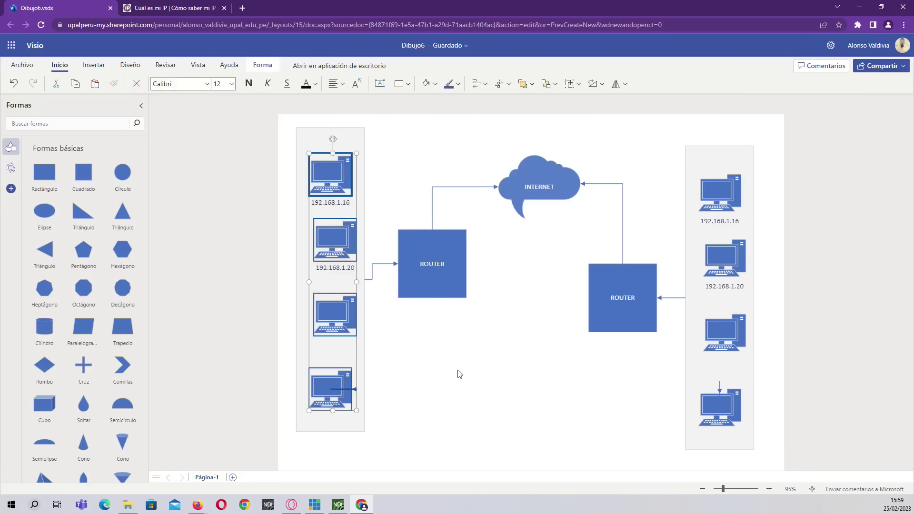
click(318, 168)
Rename the left PCs MONITOR, VLC, VMIX and OBS STUDIO.
double_click(318, 168)
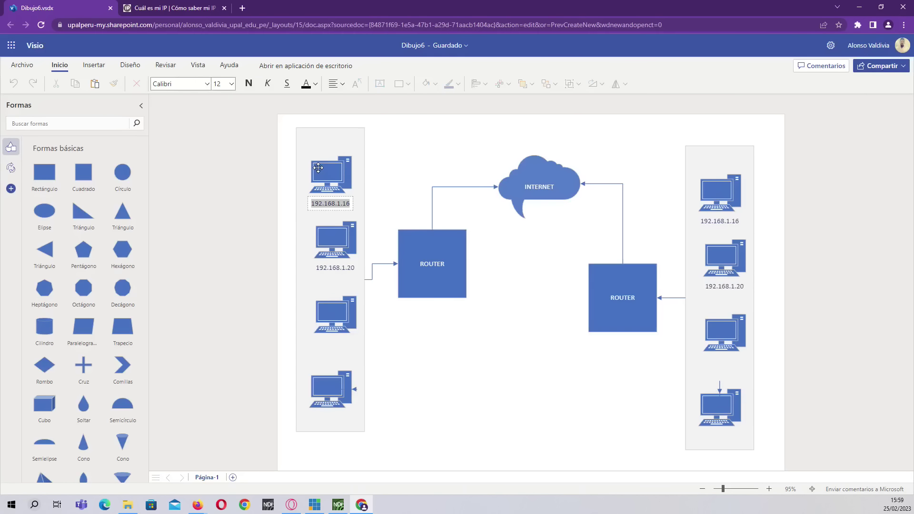
text(MONITOR)
double_click(342, 248)
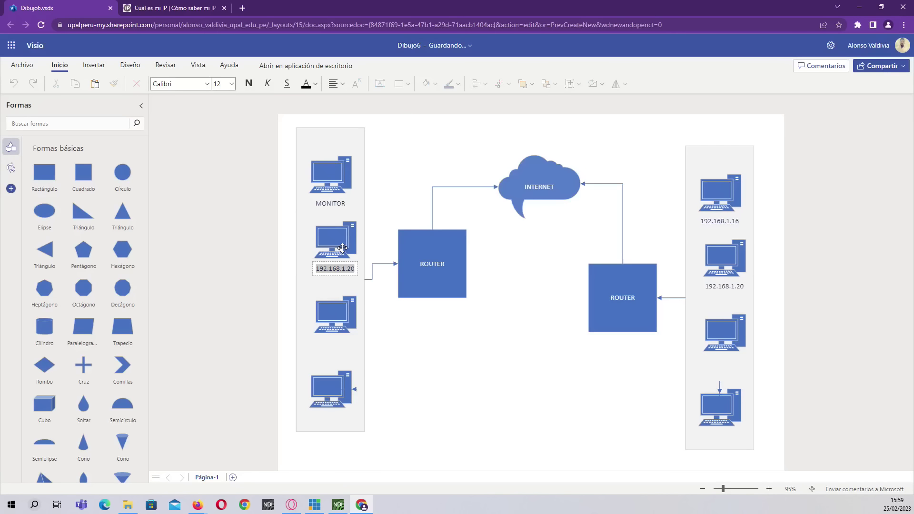
text(VLC)
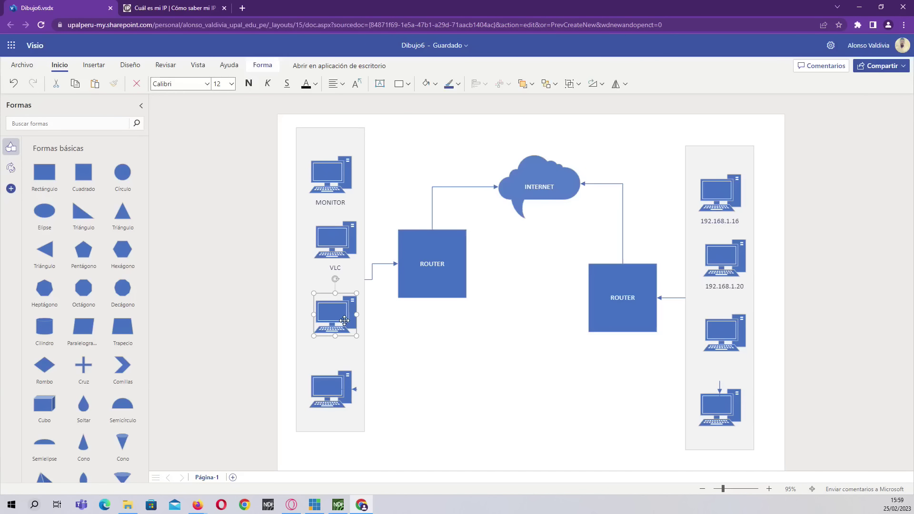
double_click(344, 320)
text(VMIX)
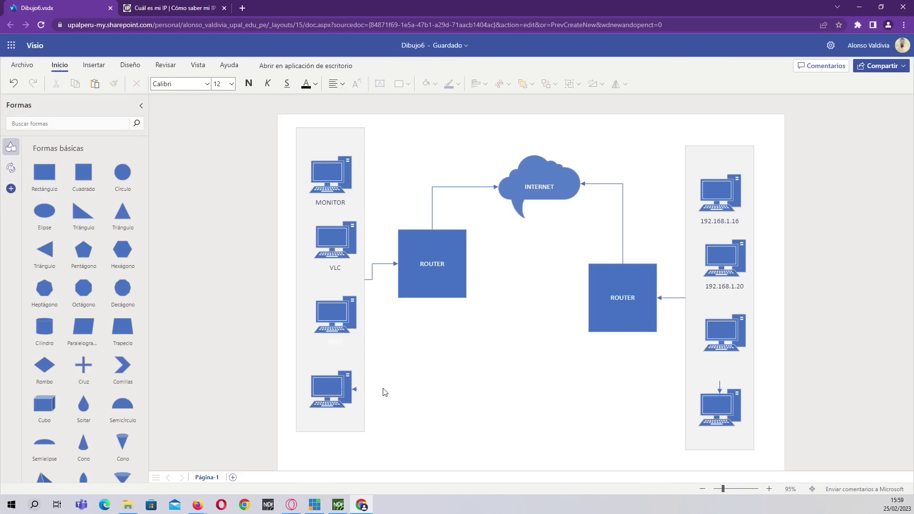
double_click(331, 391)
text(V)
text(BS STUDIO)
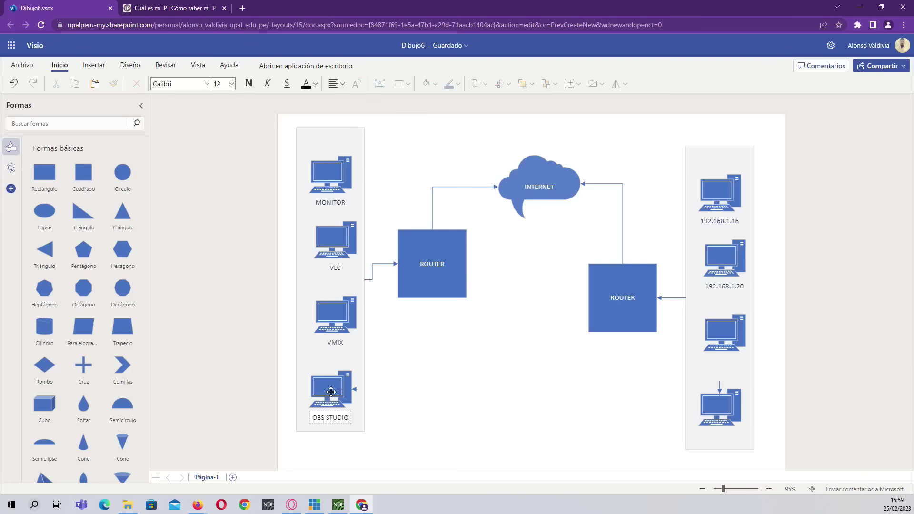
click(476, 390)
Rename the right PCs TRICASTER, VMIX2 and MONITOR.
double_click(724, 199)
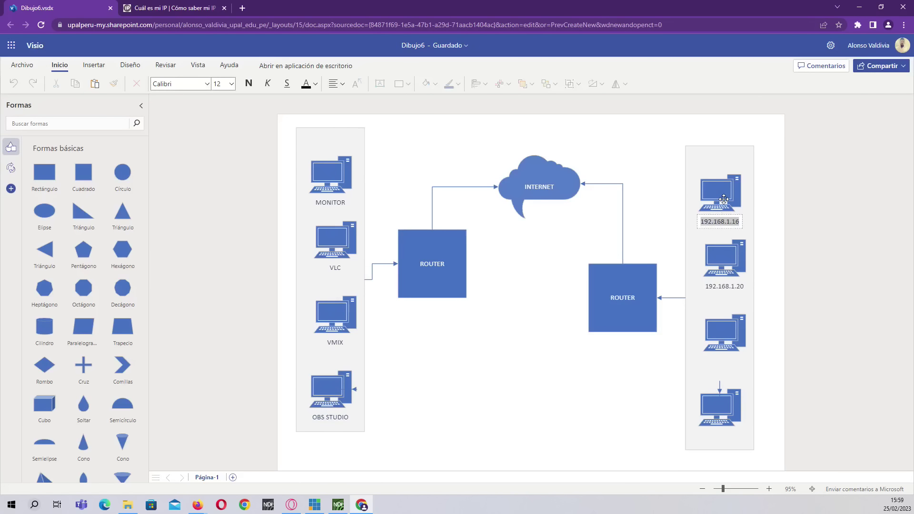
text(TRICASTER)
click(793, 269)
double_click(727, 268)
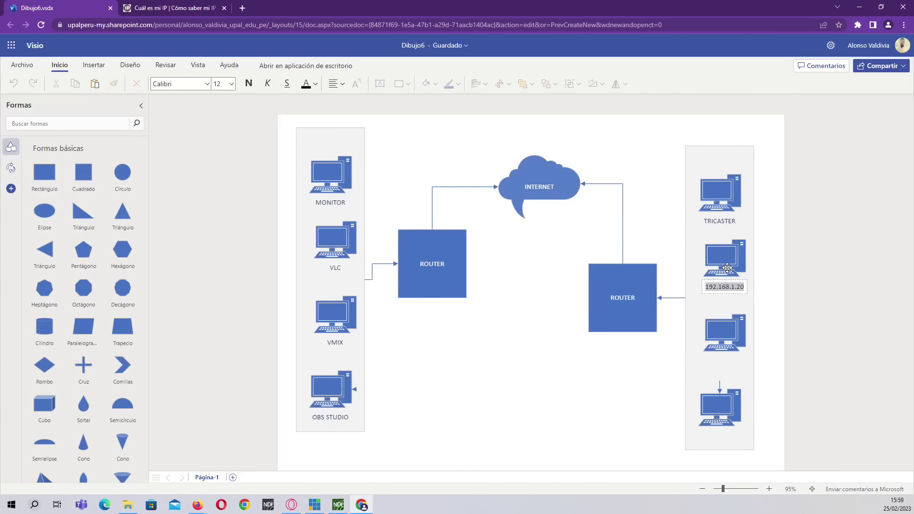
text(VMIX2)
click(729, 332)
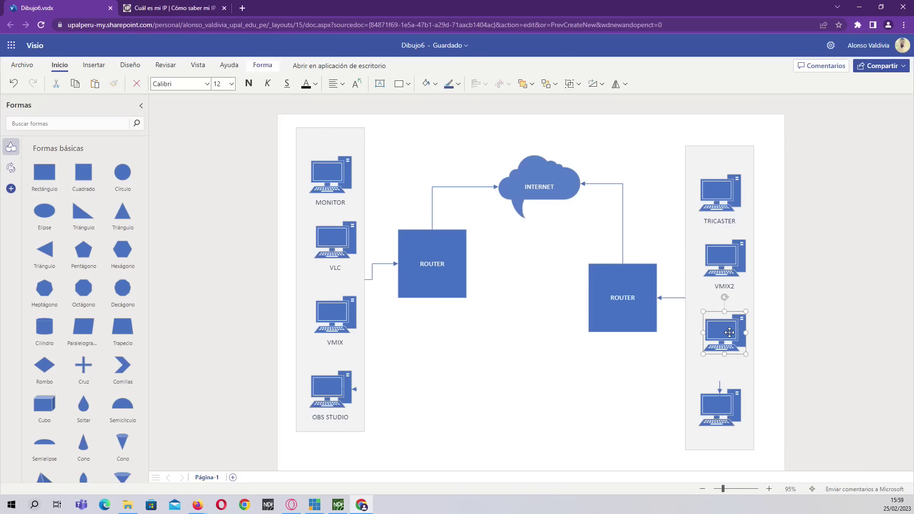
text(MONITOR)
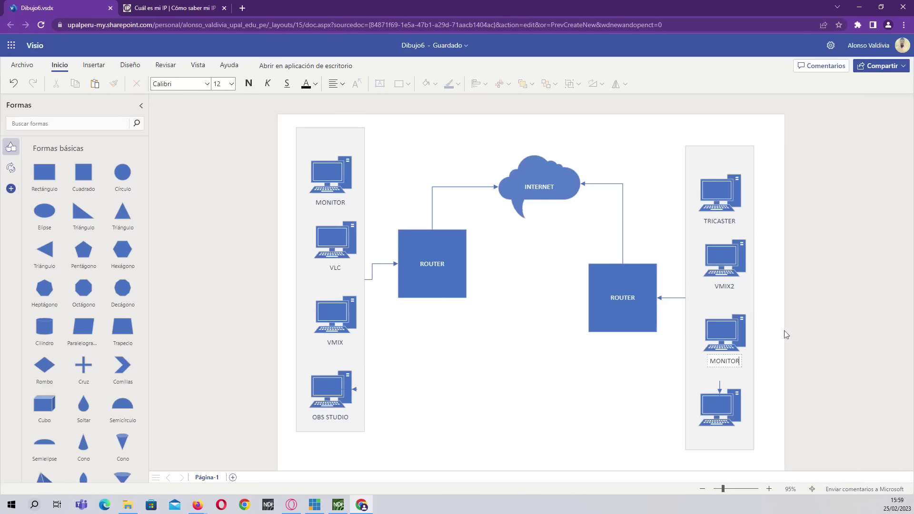
double_click(699, 408)
click(786, 359)
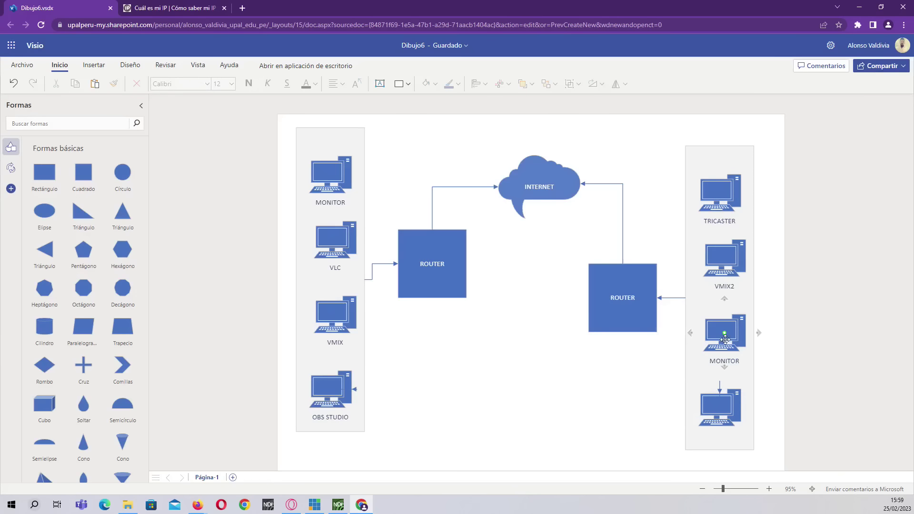
Move the left ROUTER up and to the right.
drag(438, 256, 460, 251)
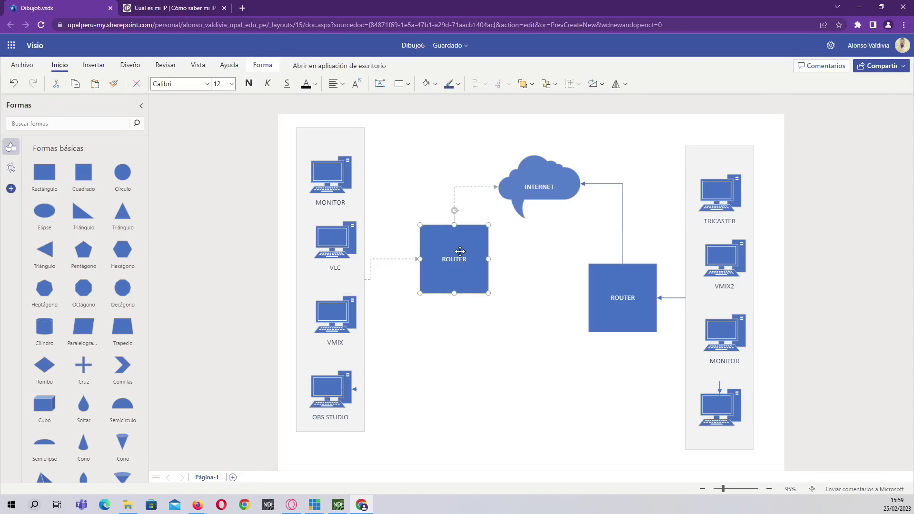
drag(214, 135, 392, 445)
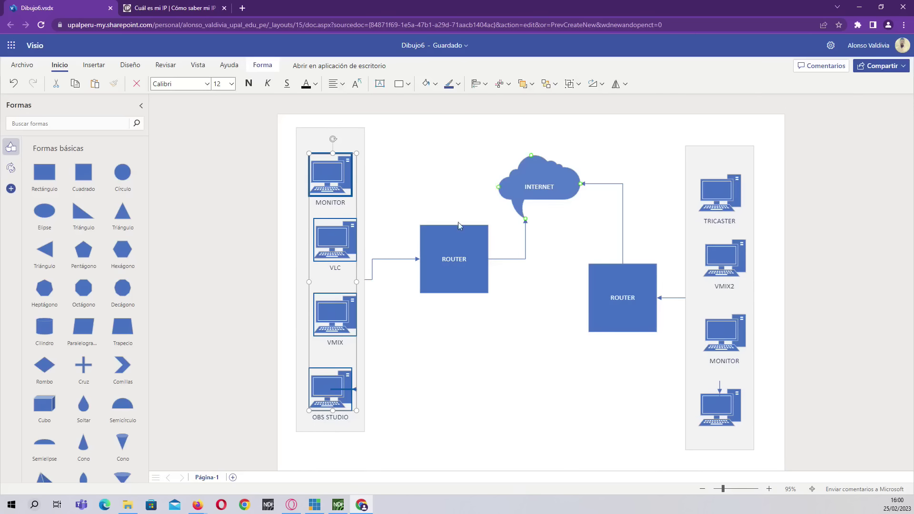
click(421, 391)
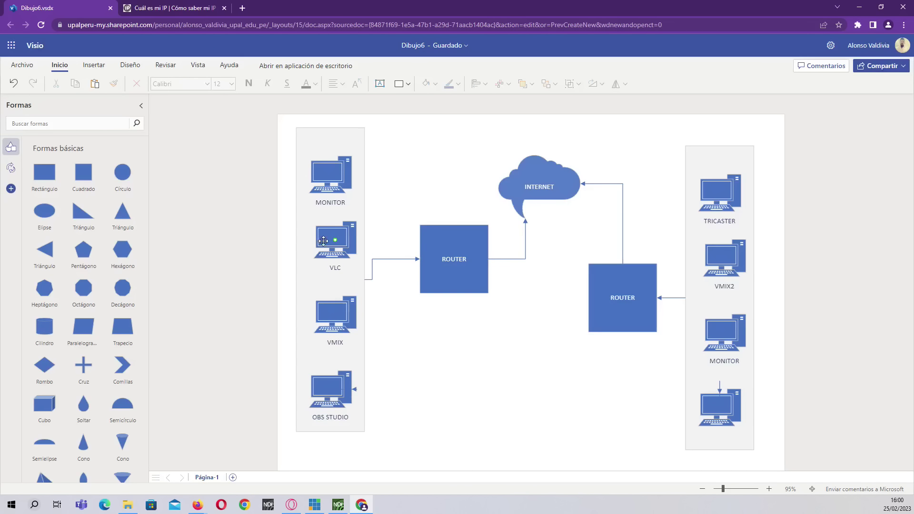
Copy the MONITOR computer below the left ROUTER and label it BRIDGE.
click(331, 182)
drag(331, 182, 418, 359)
double_click(418, 358)
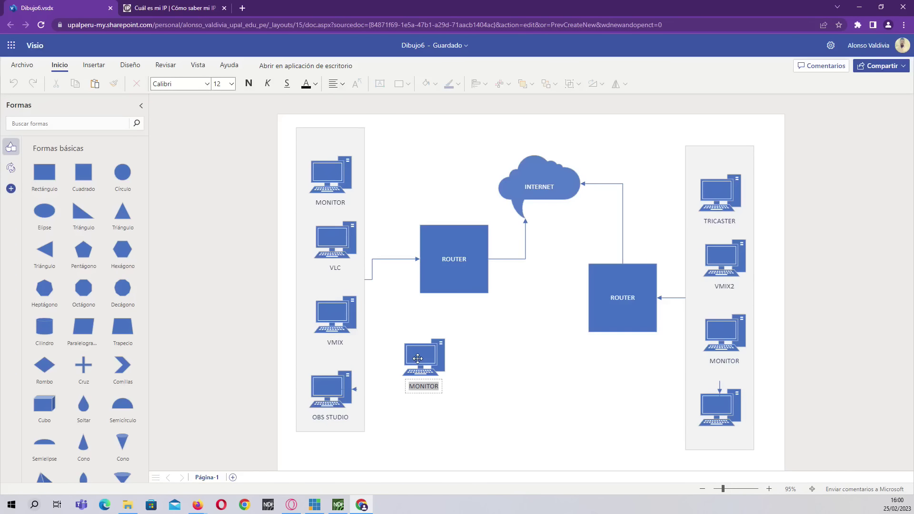
text(BRIDGE)
click(477, 343)
Drag the four left computers out of their grey container and select the container.
drag(221, 119, 378, 425)
drag(335, 324, 260, 340)
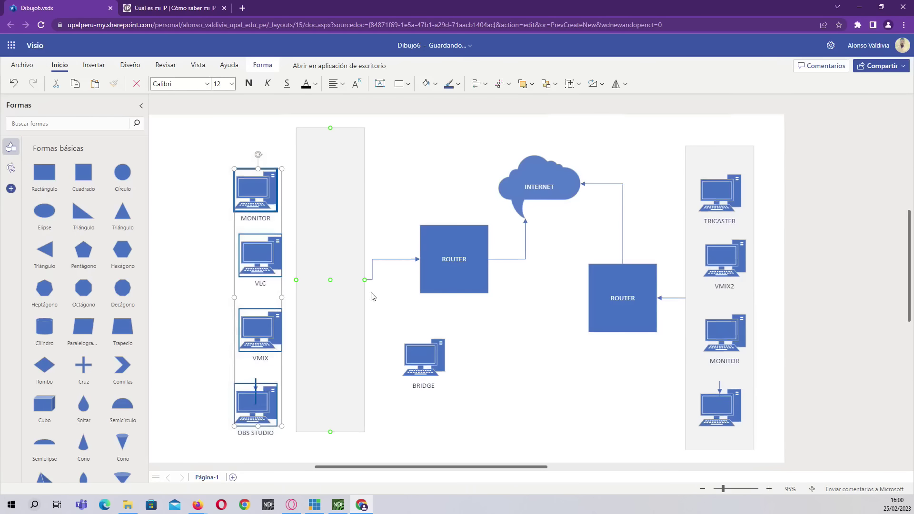
click(348, 265)
Delete the grey container and add a ROUTER copy labelled SWITCH beside the left computers.
key(Delete)
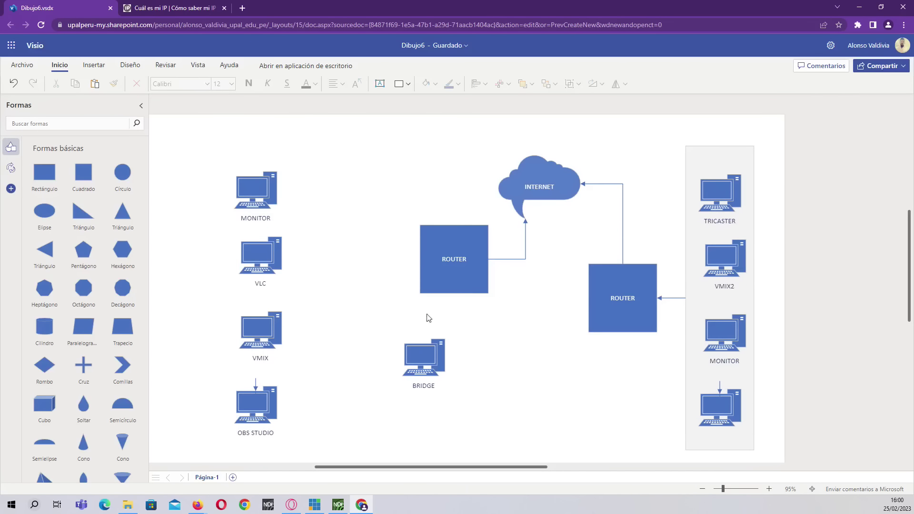
click(453, 260)
drag(453, 260, 350, 291)
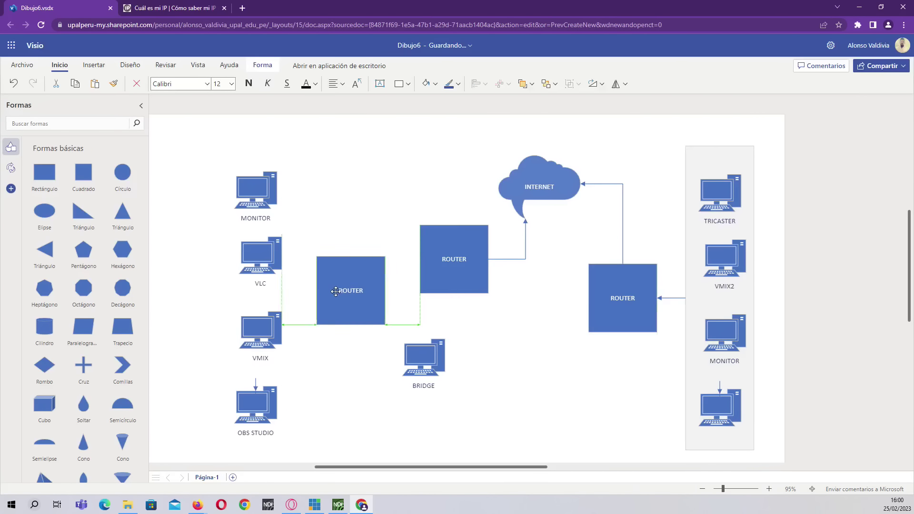
double_click(354, 295)
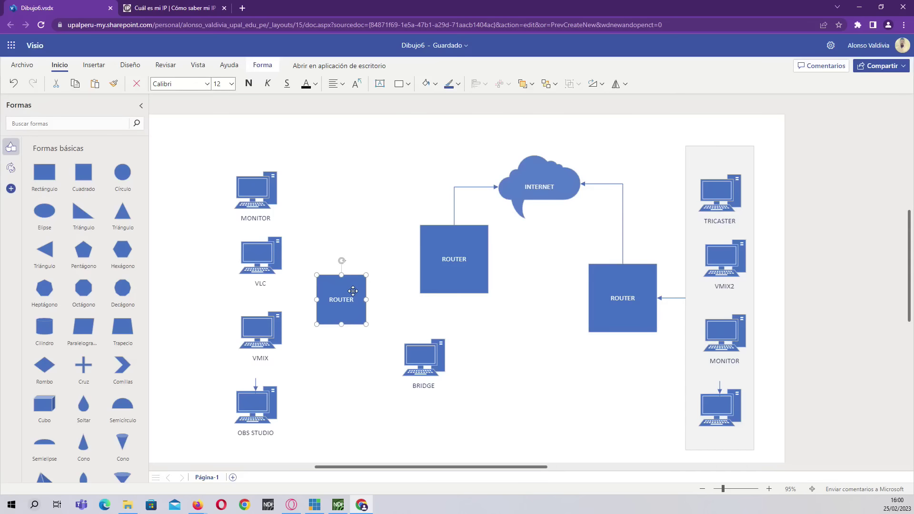
text(SW)
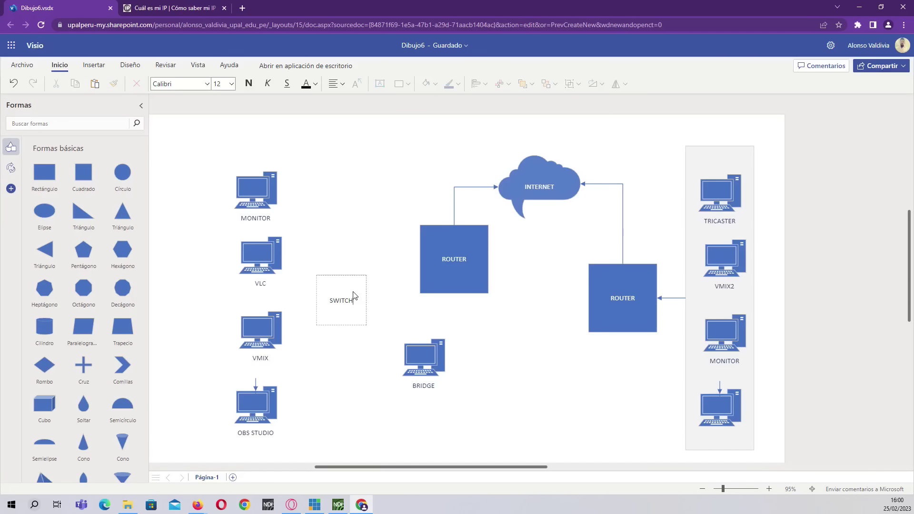
text(ITCH)
click(362, 247)
Draw connectors from MONITOR, VLC, VMIX, OBS STUDIO and BRIDGE into the SWITCH.
click(265, 193)
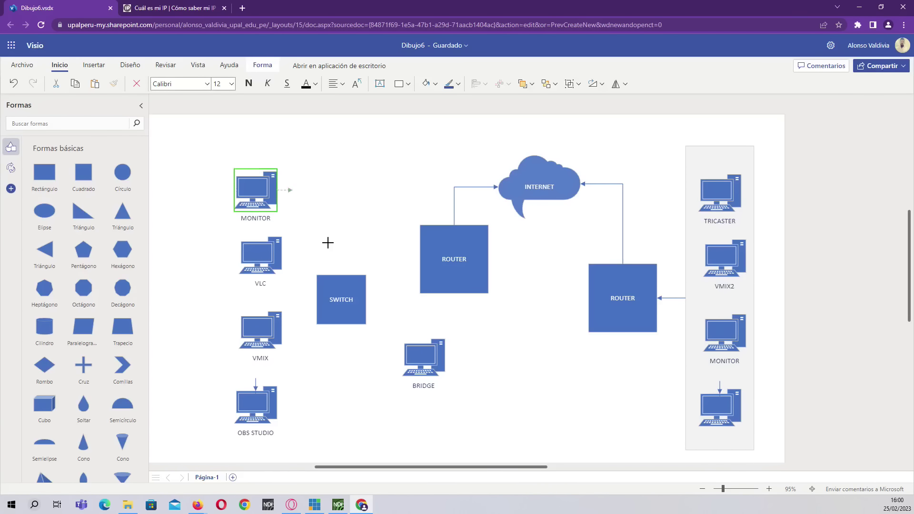
drag(328, 242, 342, 276)
click(267, 255)
drag(290, 256, 308, 350)
click(260, 328)
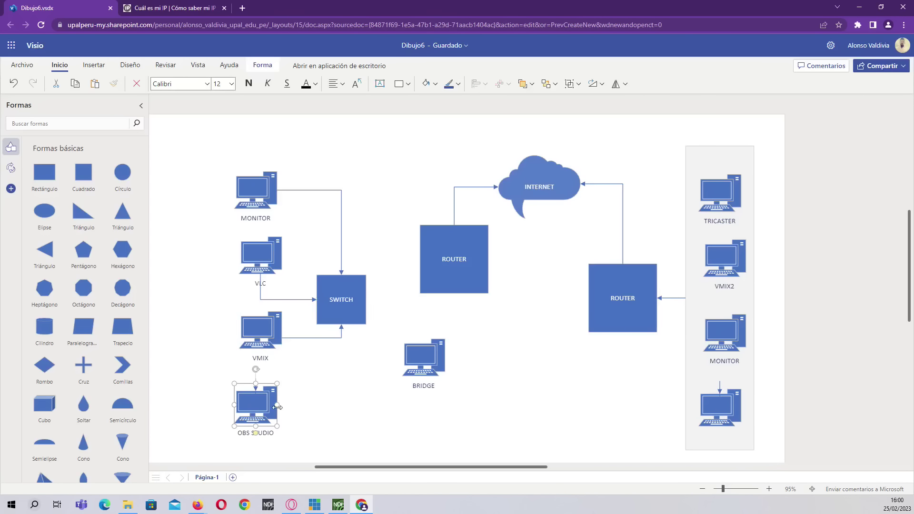
drag(290, 405, 353, 323)
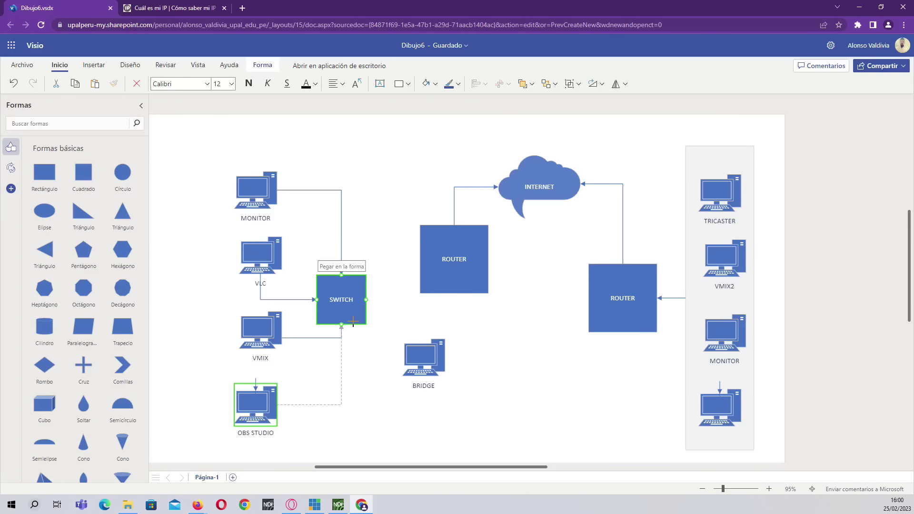
click(422, 359)
drag(387, 358, 459, 283)
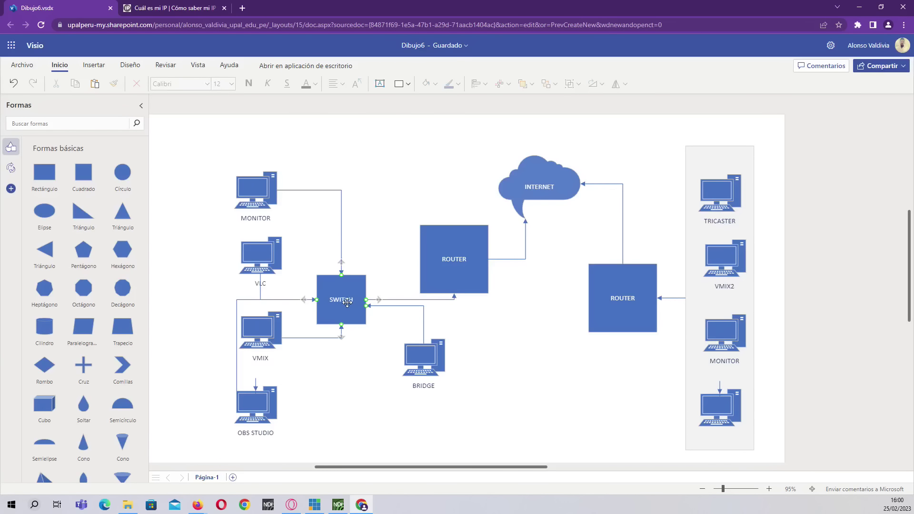
Shift the MONITOR computer up and to the left of the SWITCH.
drag(186, 154, 439, 439)
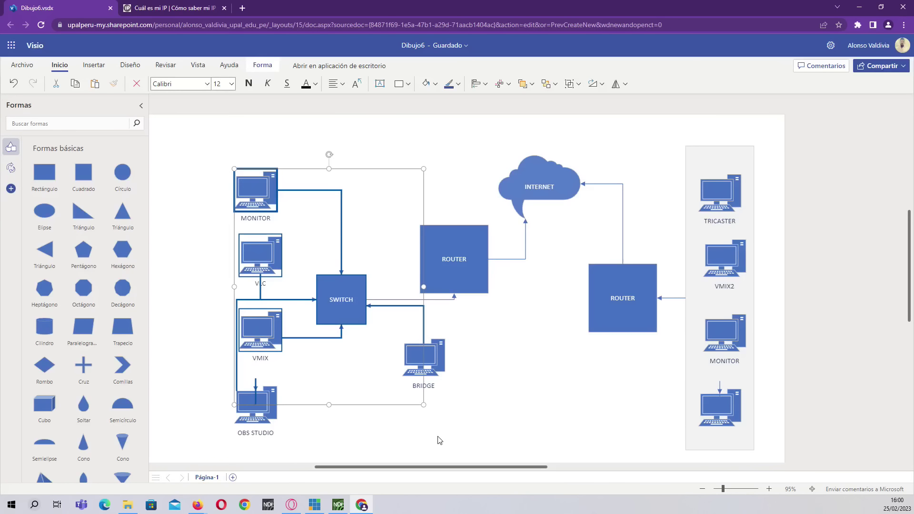
click(221, 303)
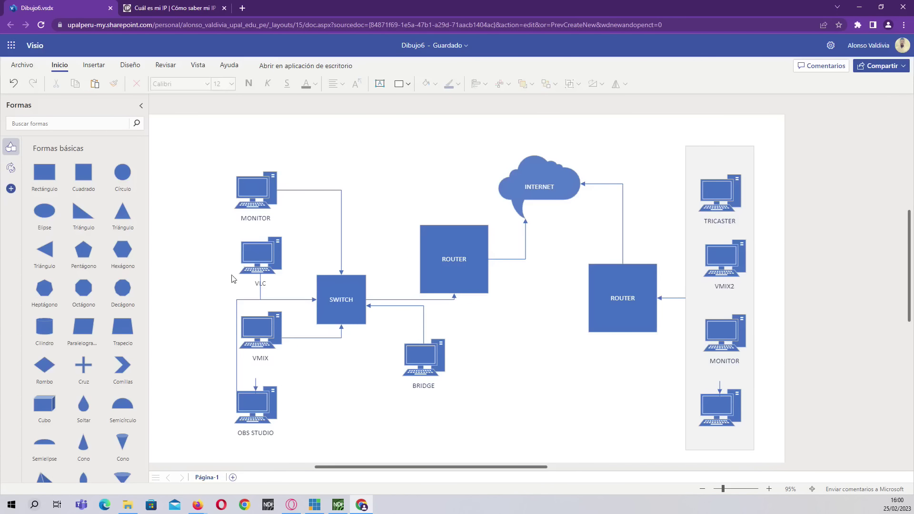
click(260, 195)
drag(259, 195, 239, 182)
click(433, 371)
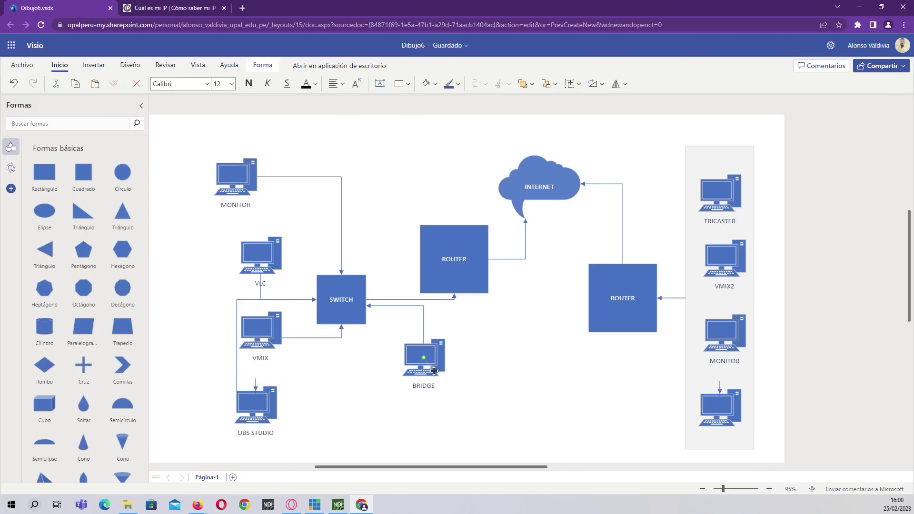
click(261, 257)
click(264, 398)
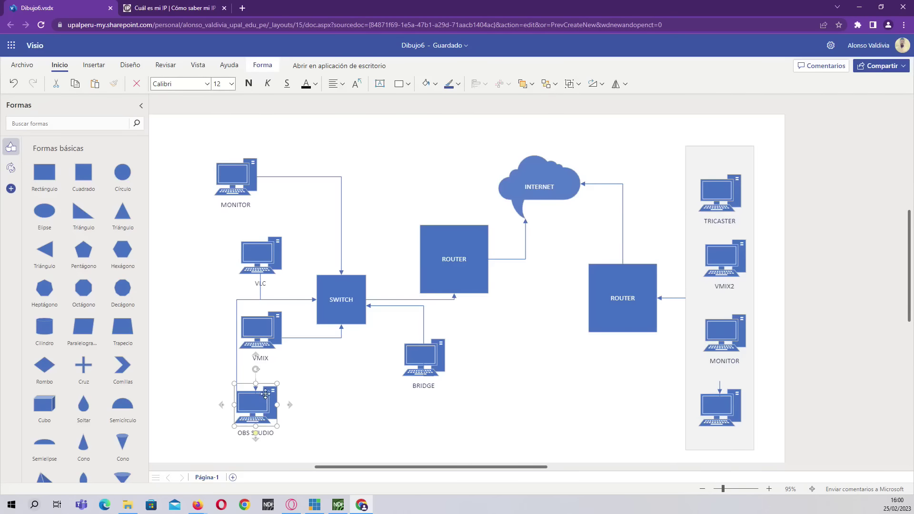
drag(184, 138, 451, 460)
click(499, 390)
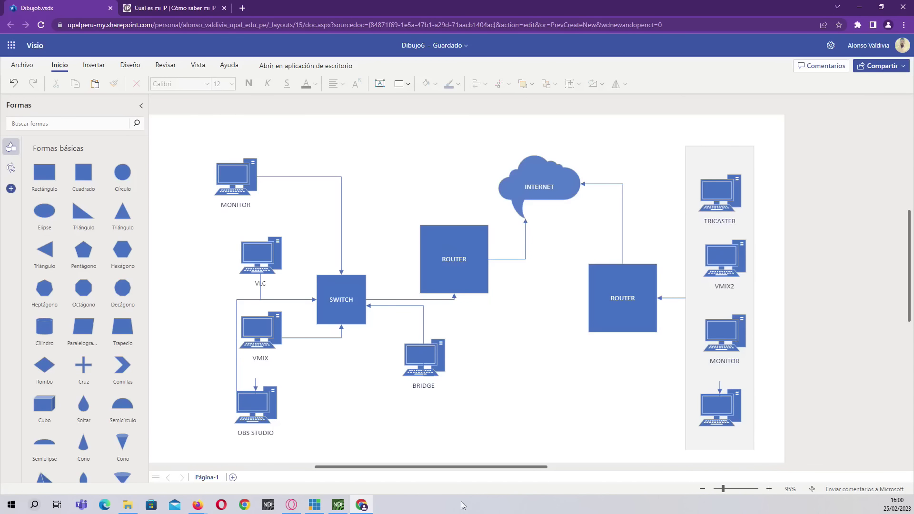
Check the NDI Bridge window, then lower BRIDGE slightly below the SWITCH.
click(338, 504)
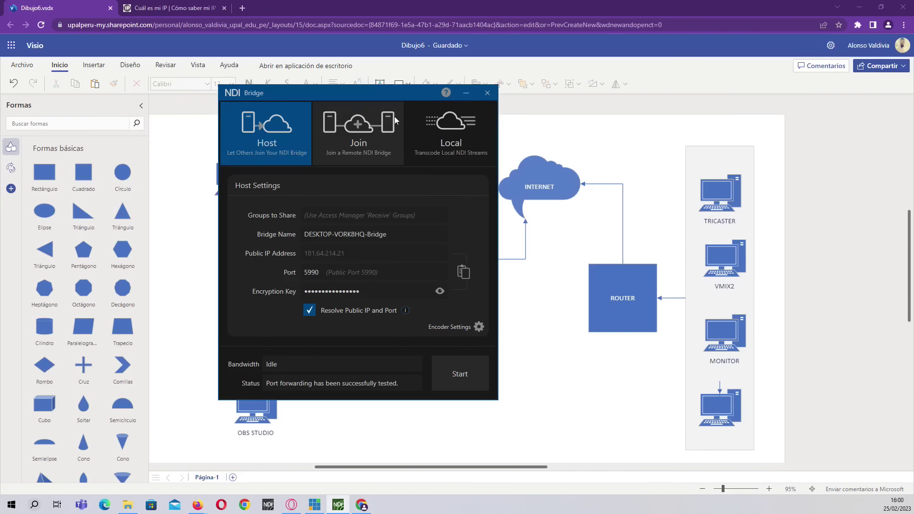
click(465, 93)
drag(423, 356, 413, 374)
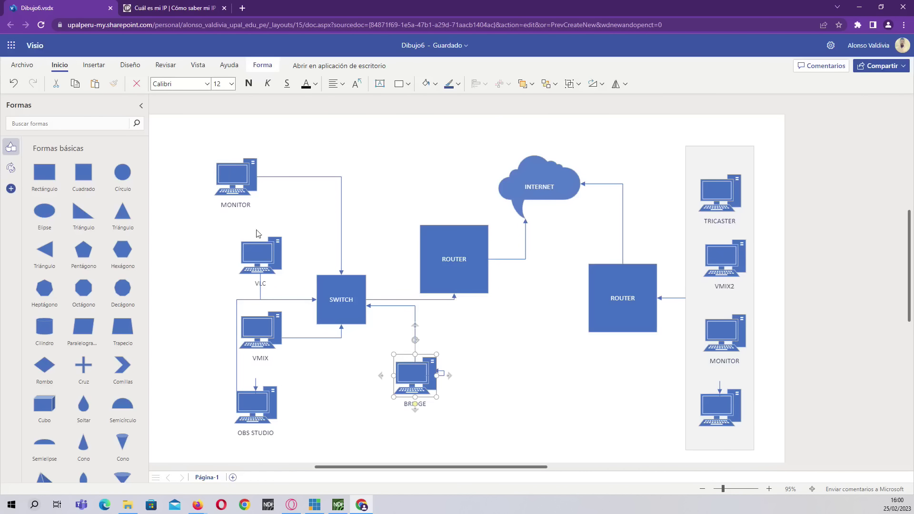
Shift MONITOR, VLC and VMIX further left and drop a square shape beside BRIDGE.
drag(246, 180, 231, 164)
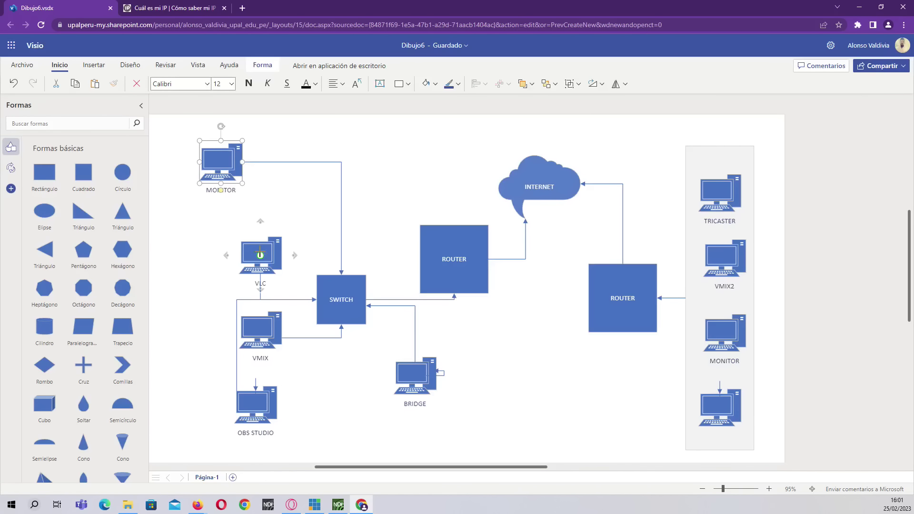
drag(260, 249, 228, 234)
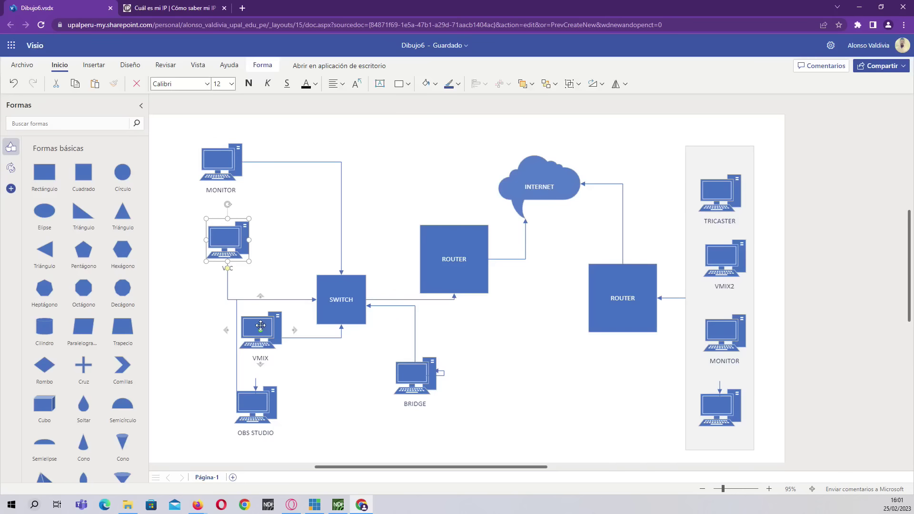
drag(257, 323, 209, 321)
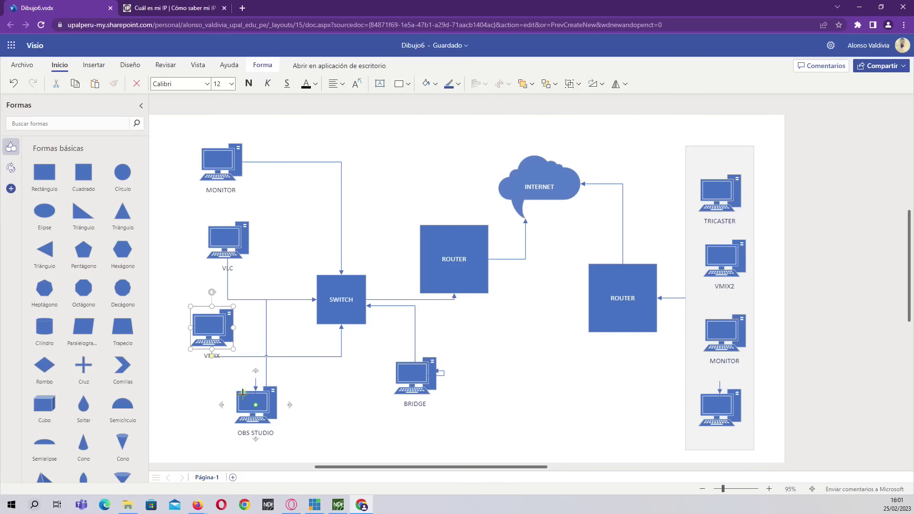
drag(213, 399, 214, 398)
drag(83, 172, 484, 390)
Label the square 'MONITOR VLC', 'VMIX', 'OBSSTUDIO' on separate lines and nudge it right.
double_click(484, 390)
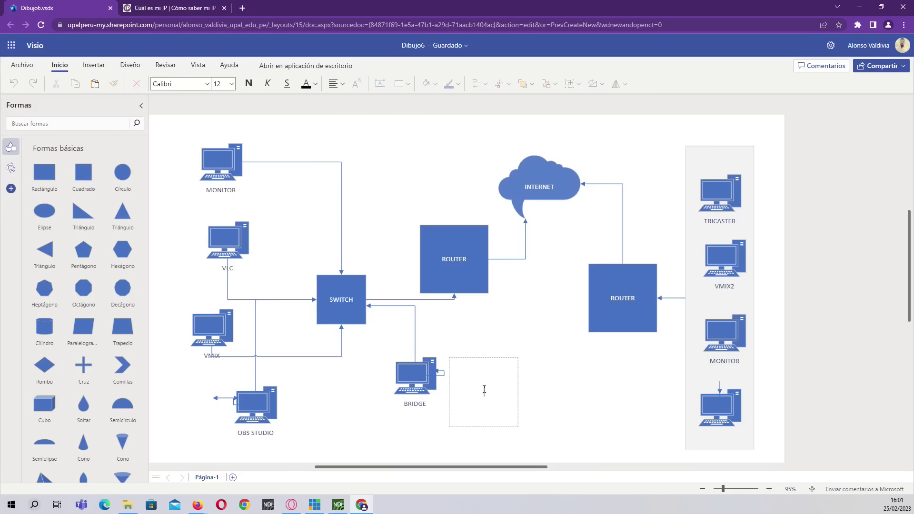
text(MONITOR )
text(VLC)
key(Return)
text(VMIX)
key(Return)
text(OBSSTUDIO)
click(547, 377)
mouse_move(475, 371)
mouse_down()
mouse_move(421, 371)
mouse_move(485, 371)
mouse_up()
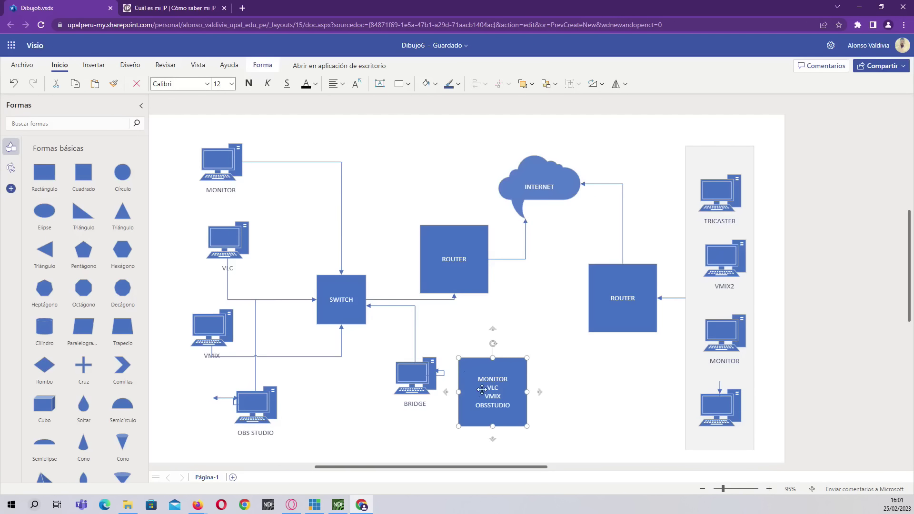
View the NDI Bridge encoder settings, then return to the diagram.
click(338, 505)
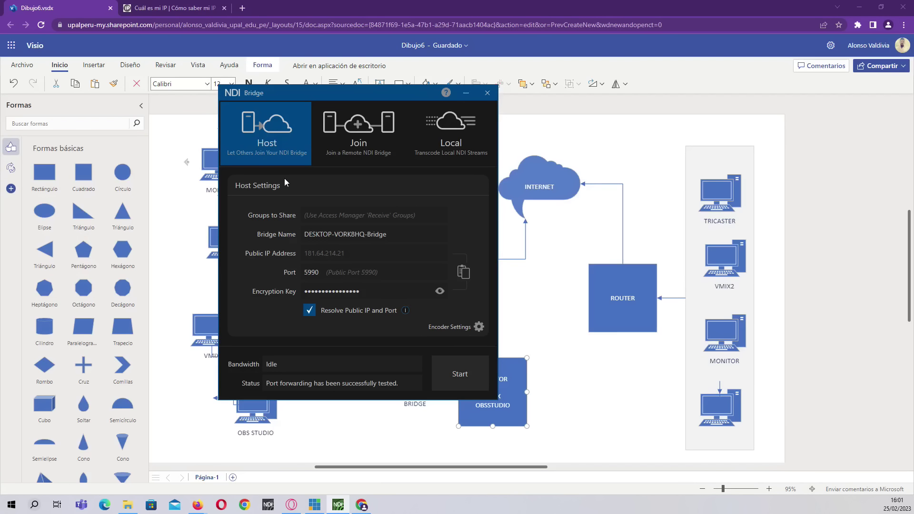
click(479, 326)
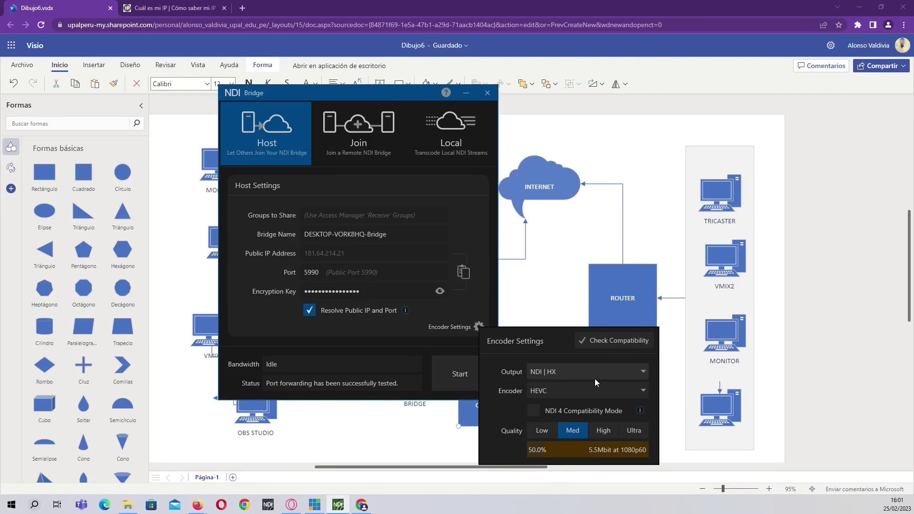
click(542, 322)
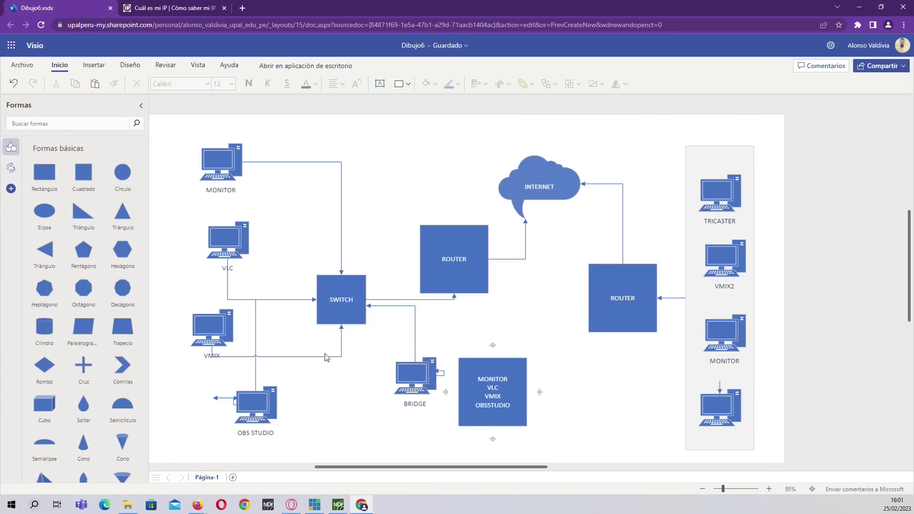
Move the MONITOR/VLC/VMIX/OBSSTUDIO box down-right and connect BRIDGE to its left side.
drag(476, 395, 496, 411)
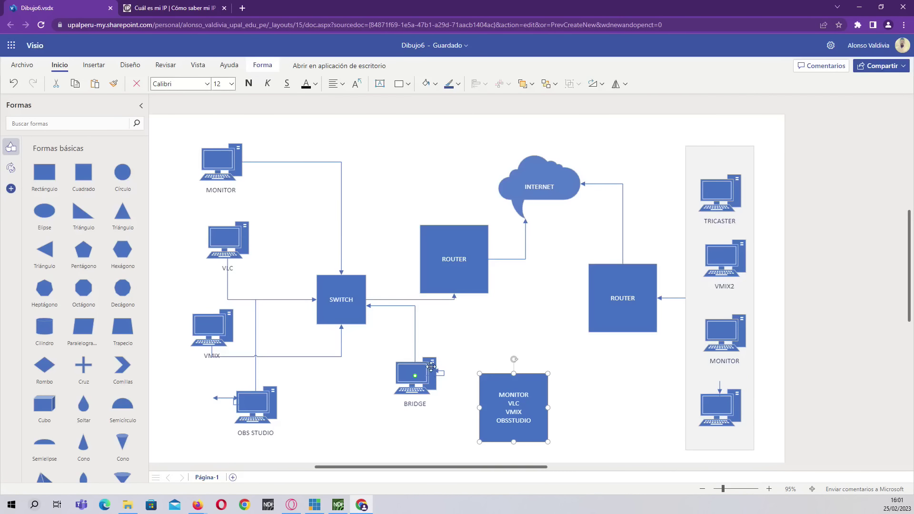
drag(441, 373, 479, 407)
click(567, 410)
click(532, 405)
Check the NDI Bridge encoder output settings.
click(338, 505)
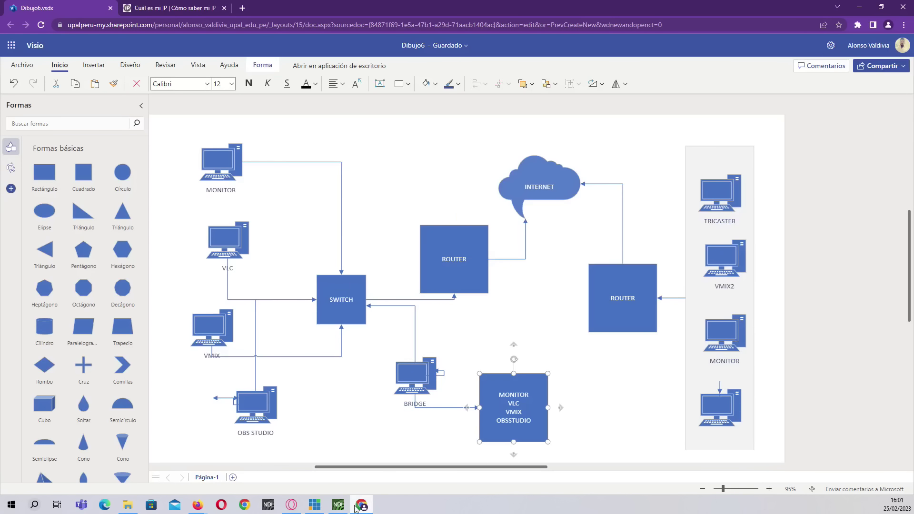
click(478, 328)
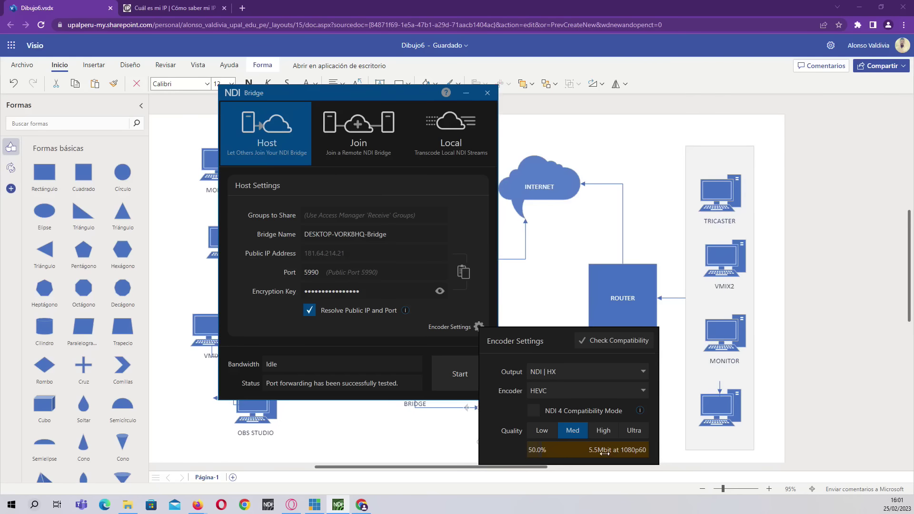
click(550, 292)
Label the MONITOR-to-SWITCH line 'MONITOR 100 MB'.
double_click(228, 159)
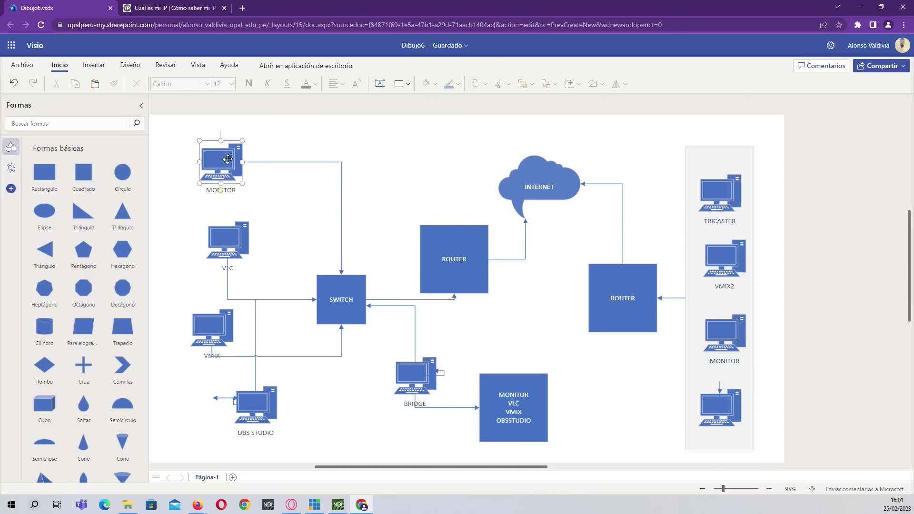
click(299, 162)
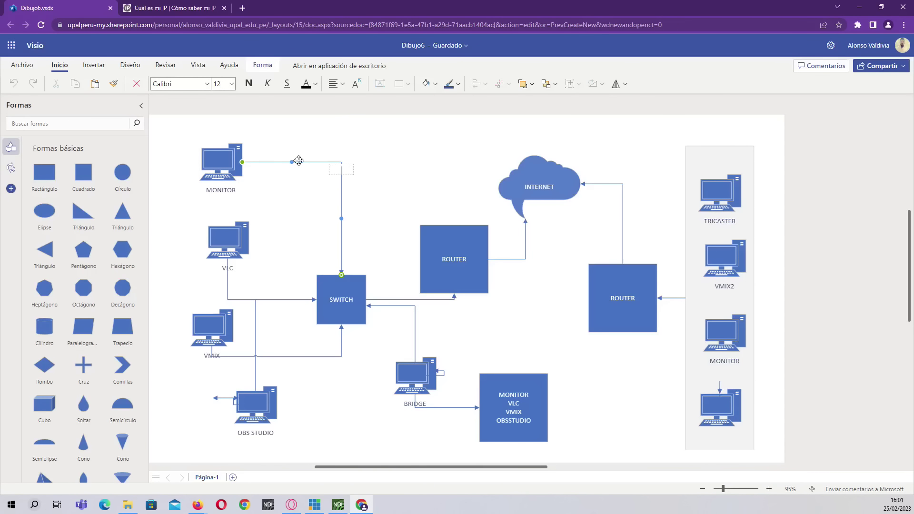
text(MONITOR 100)
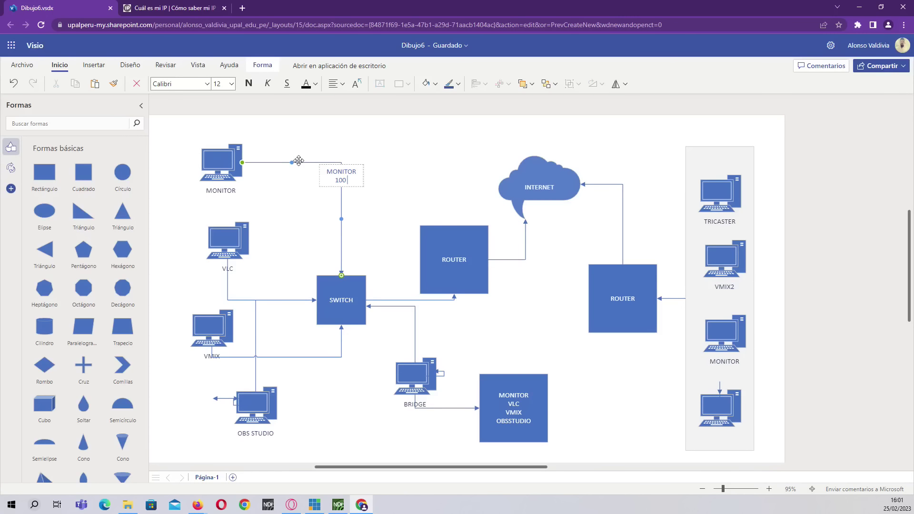
text( MB)
click(396, 161)
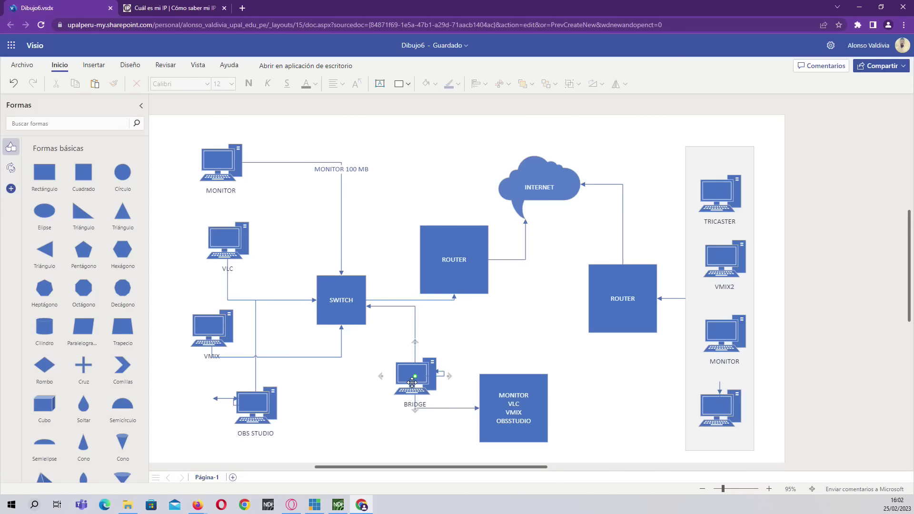
click(546, 410)
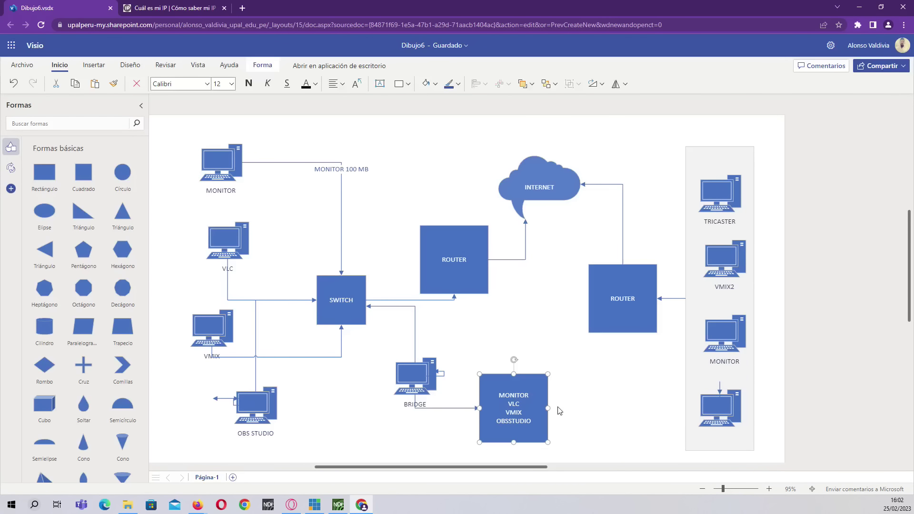
Label the line leaving the box 'MONITOR 5.5MB', checking the NDI Bridge encoder bitrate.
drag(559, 410, 588, 405)
double_click(566, 404)
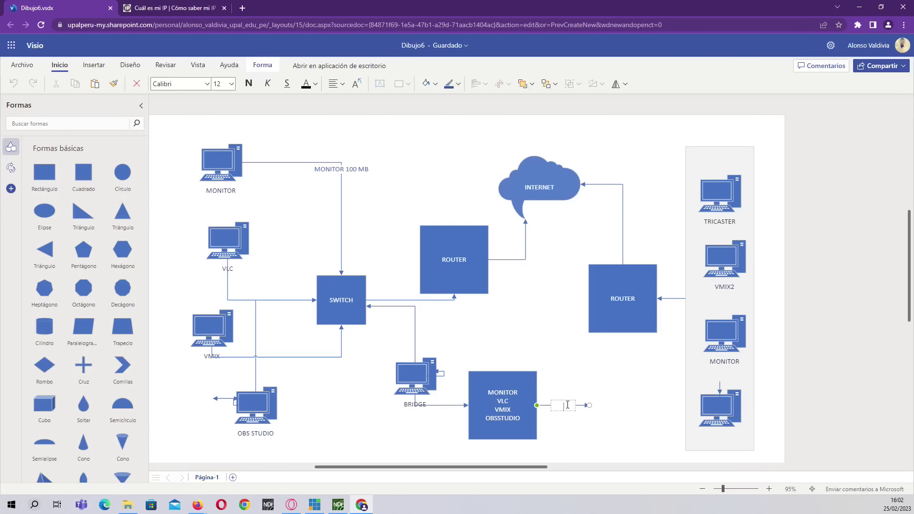
text(MONITOR)
click(337, 504)
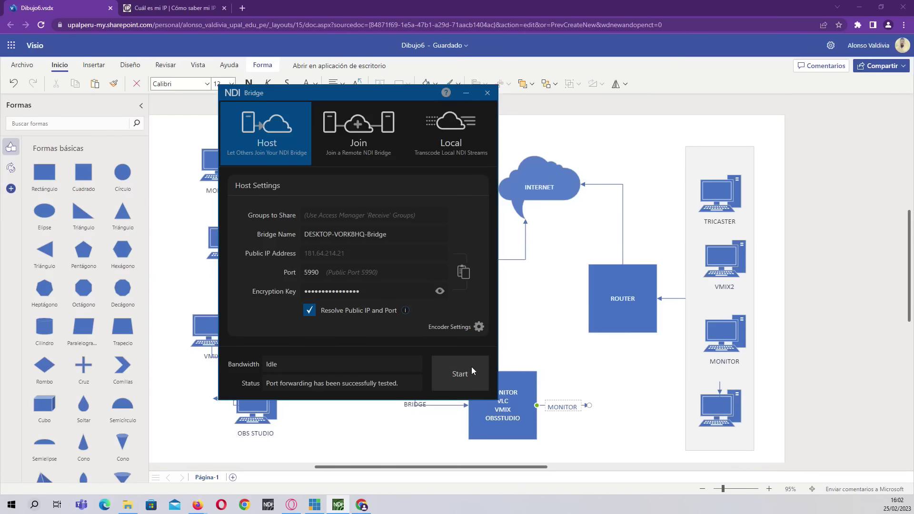
click(478, 327)
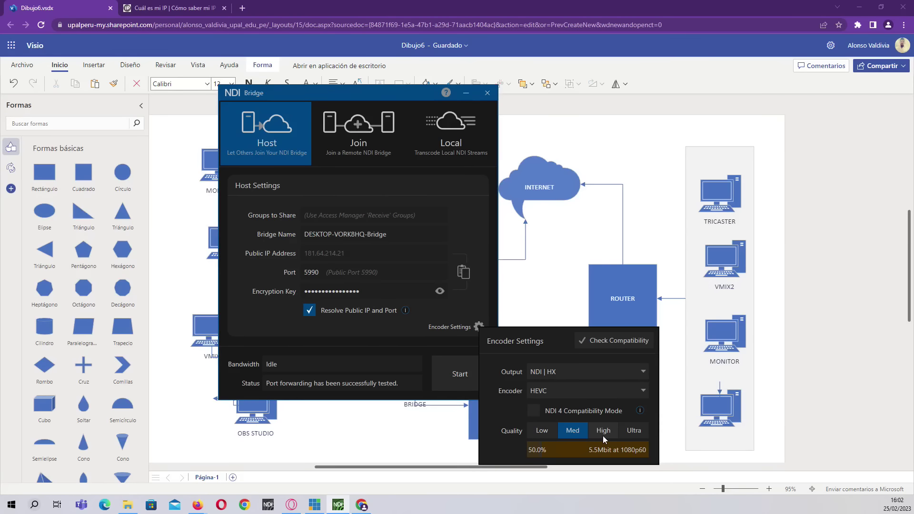
key(alt+Tab)
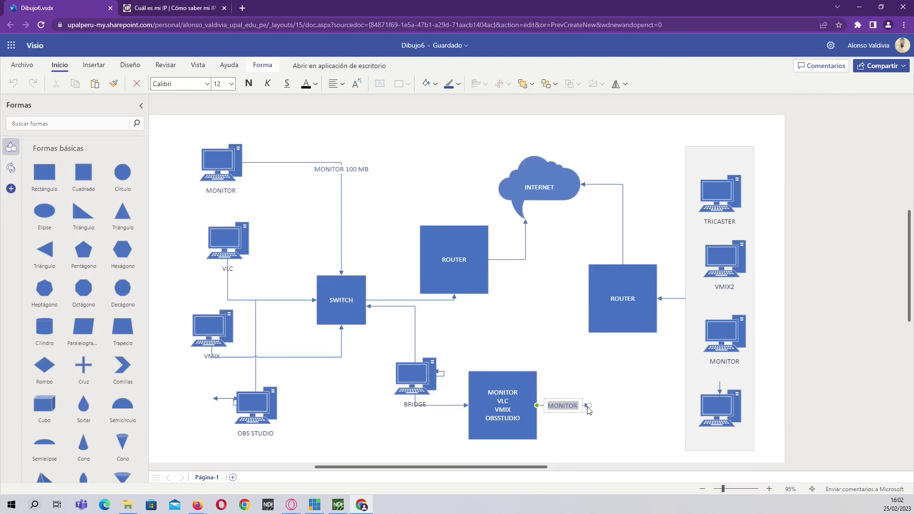
click(580, 404)
text(5.5MB)
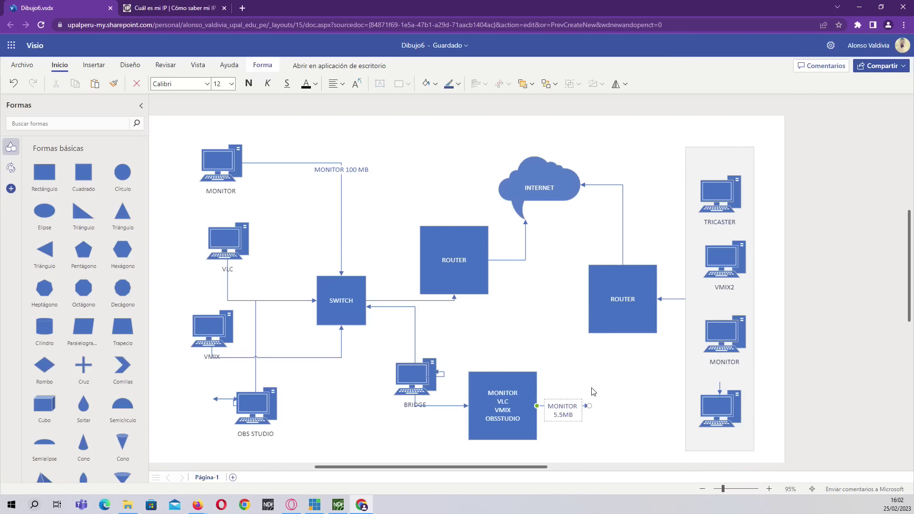
click(593, 391)
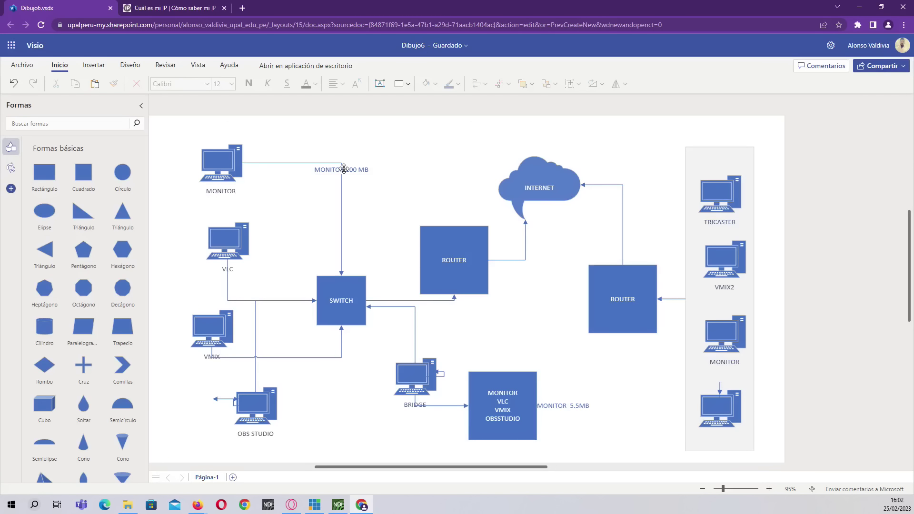
Shift the MONITOR 100 MB link left, run MONITOR 5.5MB into the ROUTER, and copy MONITOR.
drag(343, 169, 333, 173)
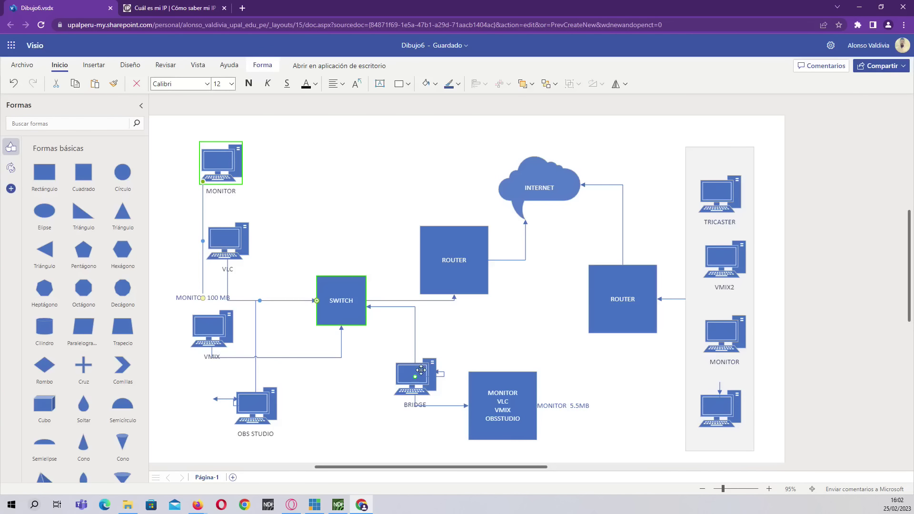
click(555, 404)
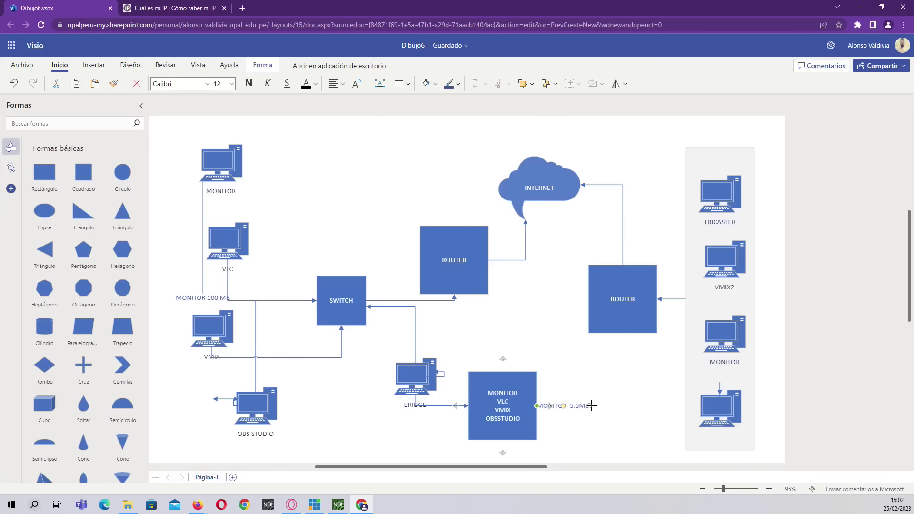
drag(591, 405, 470, 274)
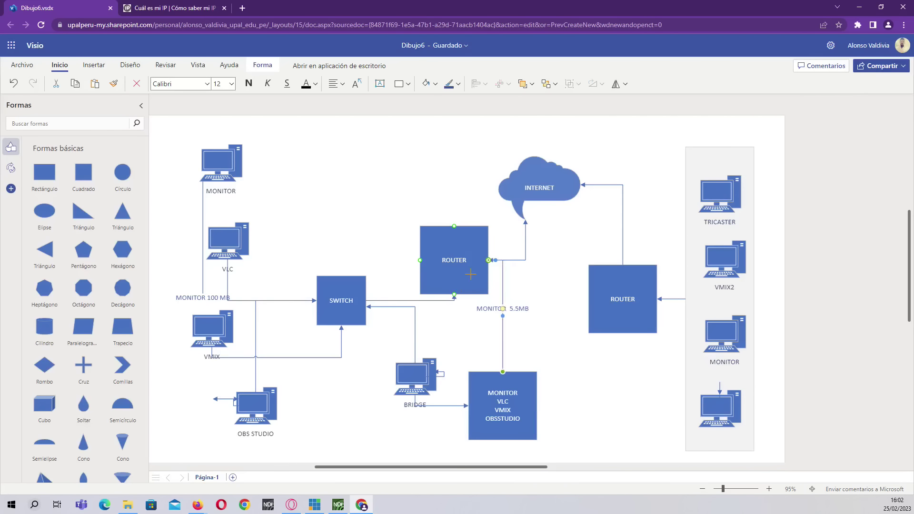
click(629, 291)
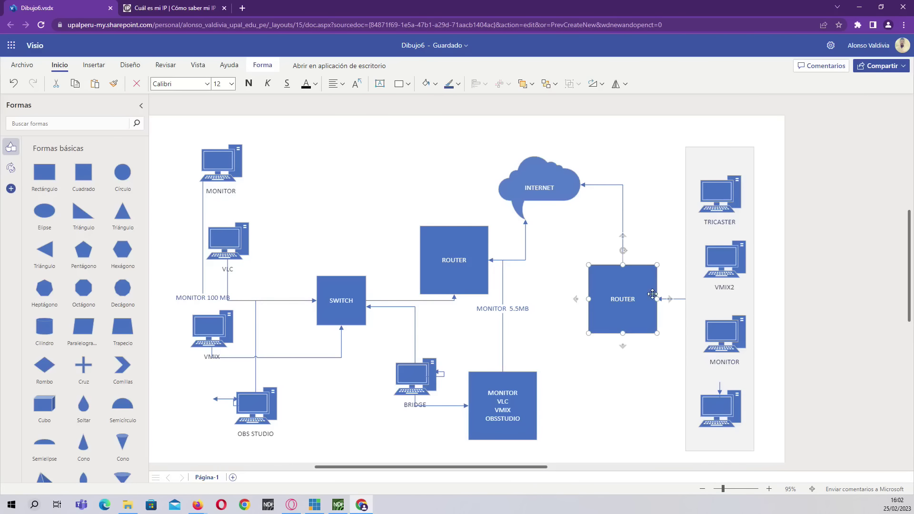
click(725, 334)
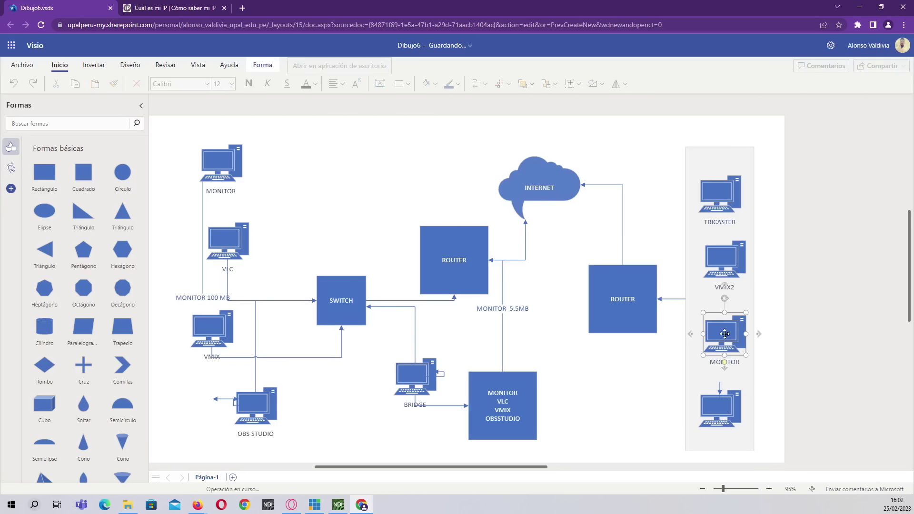
drag(724, 333, 631, 379)
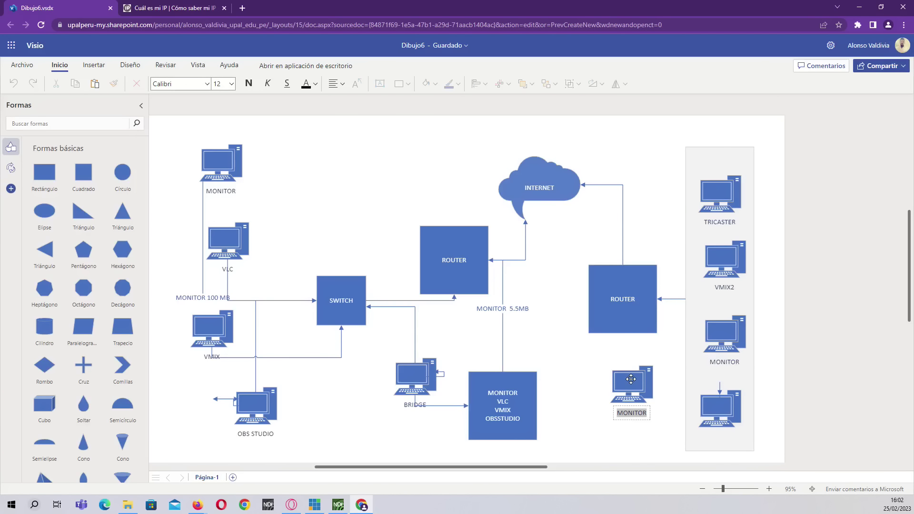
Label the copied computer JOIN, after first correcting a mistyped BRIDGE label.
text(BIRDGE)
key(BackSpace)
key(BackSpace)
key(BackSpace)
text(GE)
click(668, 366)
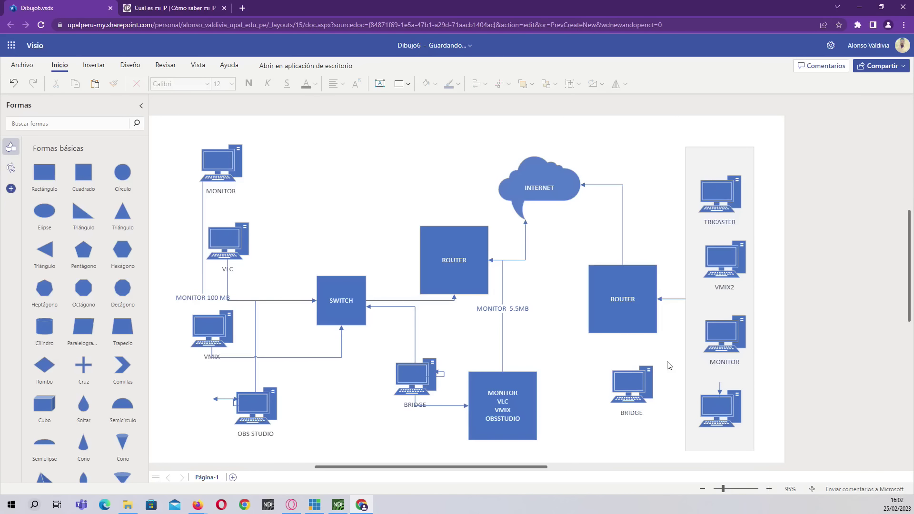
double_click(619, 382)
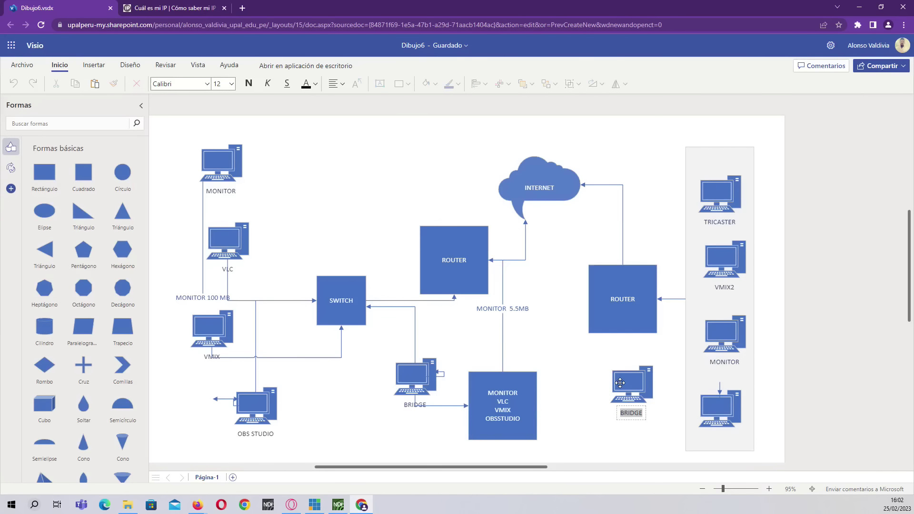
text(JOIN)
key(Escape)
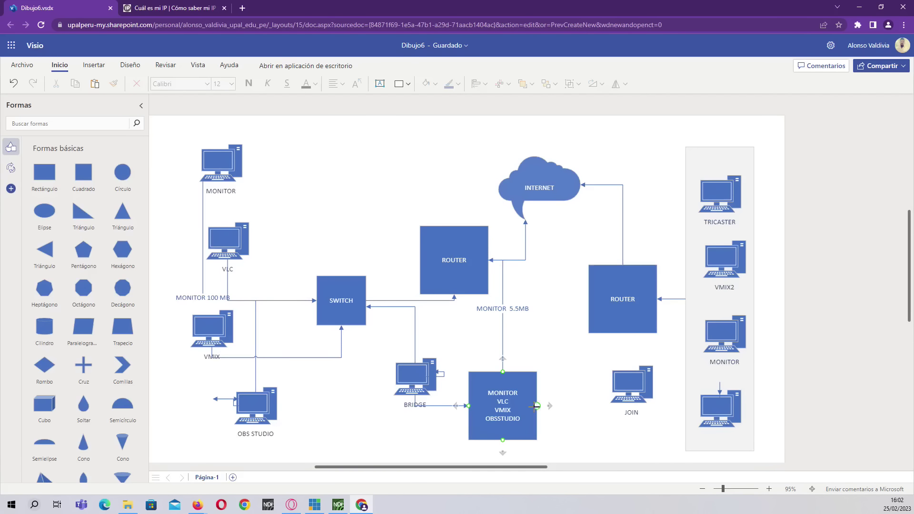
Reglue the MONITOR 5.5MB link from the box's right side to the JOIN computer.
click(503, 337)
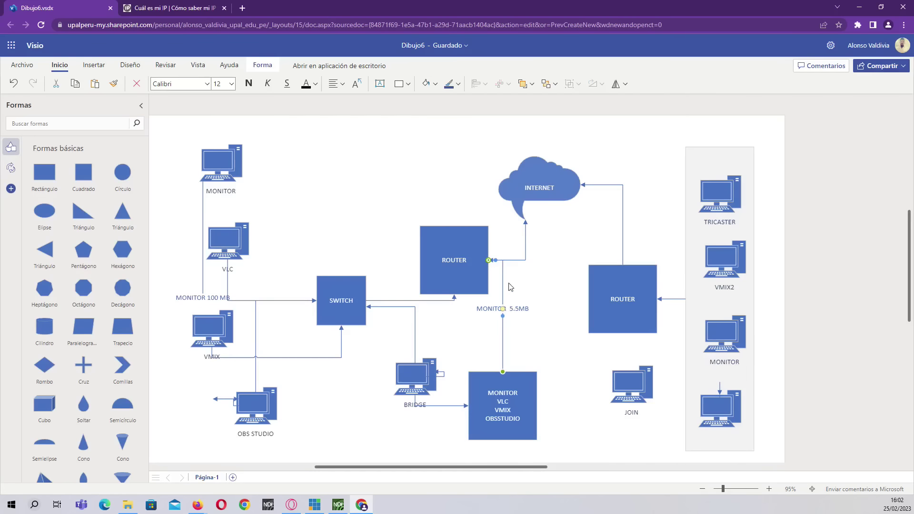
drag(504, 271, 568, 349)
drag(565, 452, 537, 413)
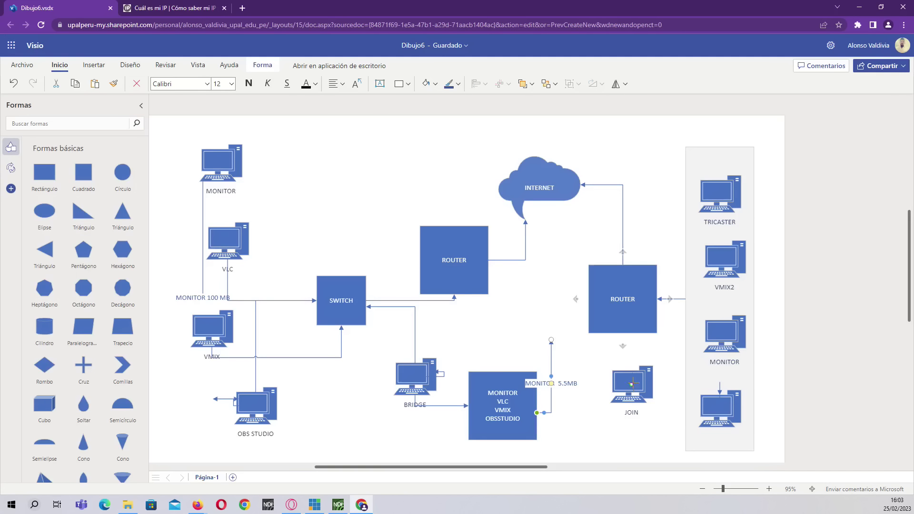
drag(549, 338, 614, 383)
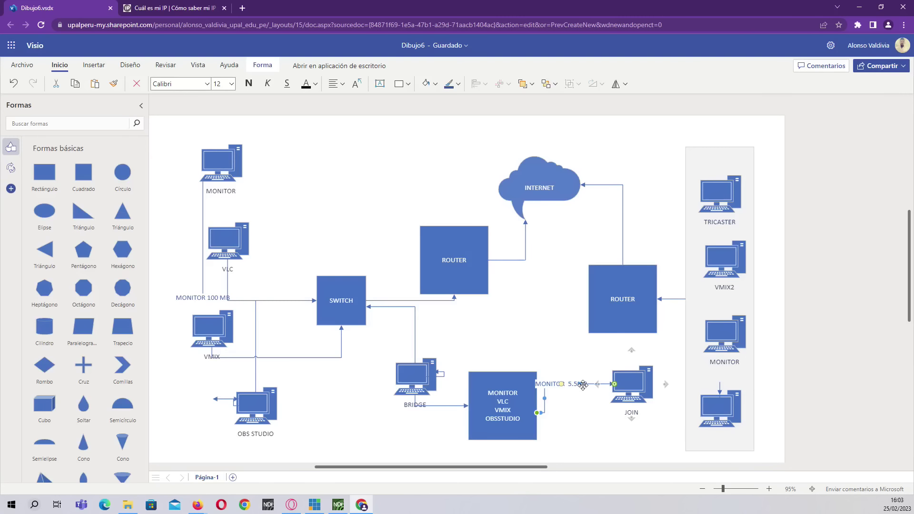
Nudge the MONITOR/VLC/VMIX/OBSSTUDIO box slightly lower and select the four right-hand computers.
click(748, 154)
drag(781, 144, 674, 445)
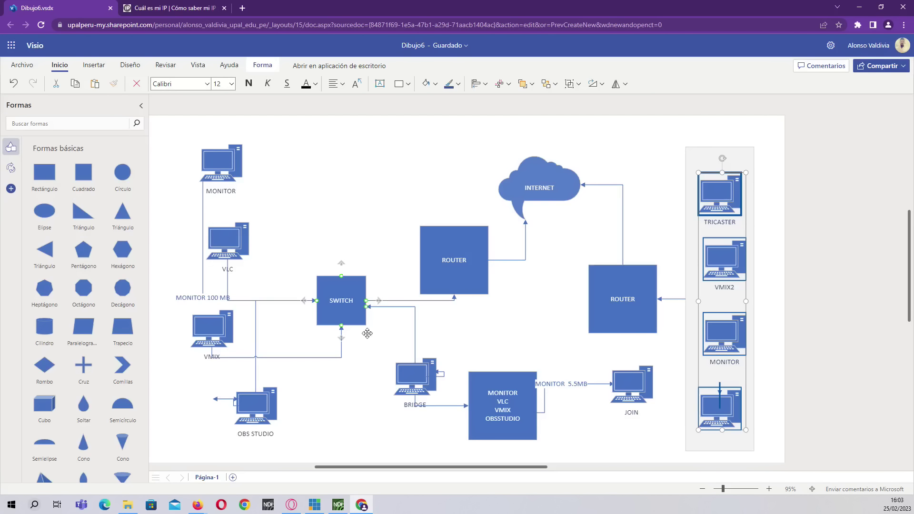
click(424, 374)
drag(487, 393, 486, 404)
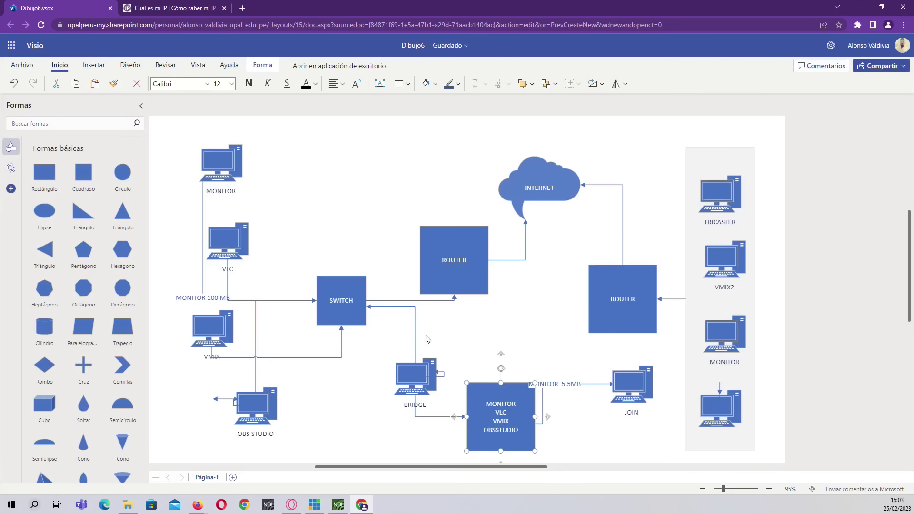
drag(817, 125, 615, 399)
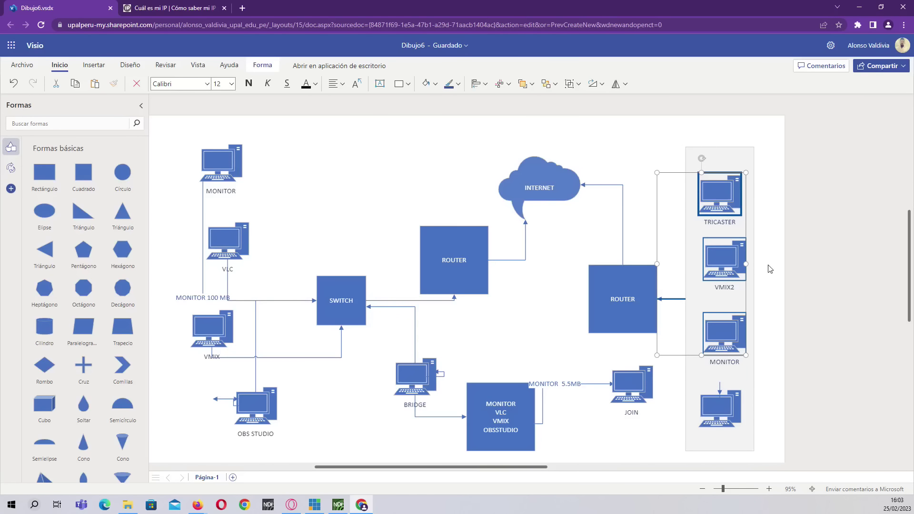
drag(798, 132, 593, 419)
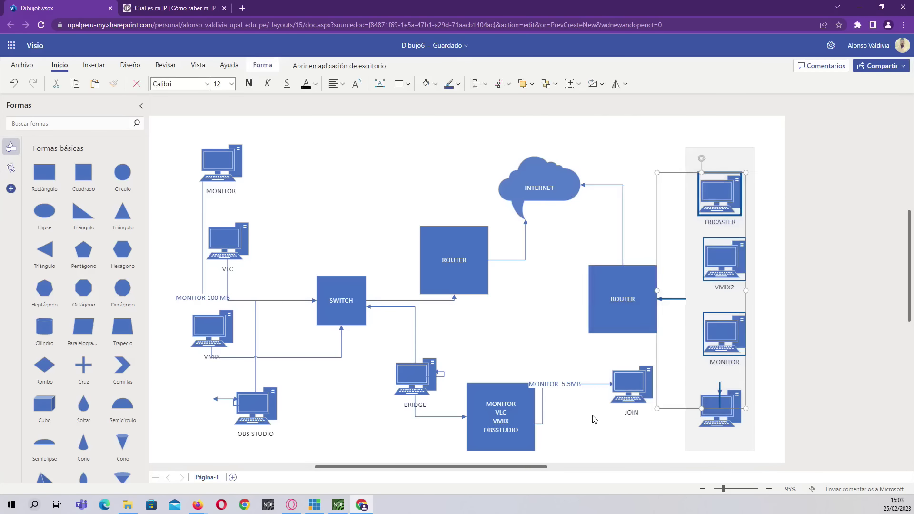
click(614, 349)
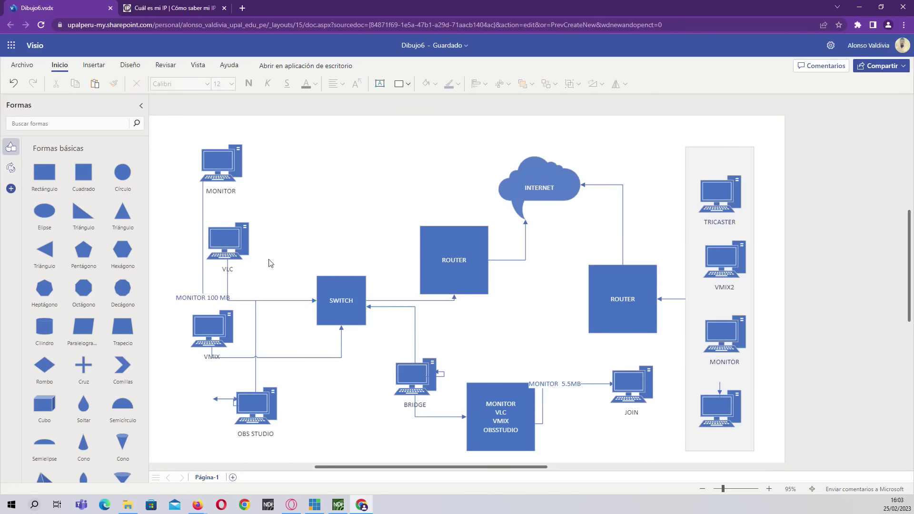
Move VLC up and right, and raise TRICASTER to the top of the right column.
drag(225, 240, 265, 221)
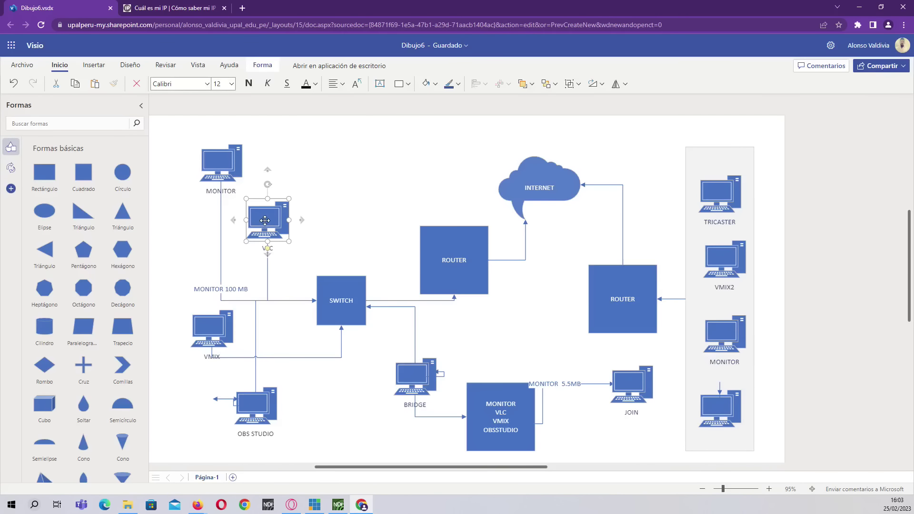
click(499, 408)
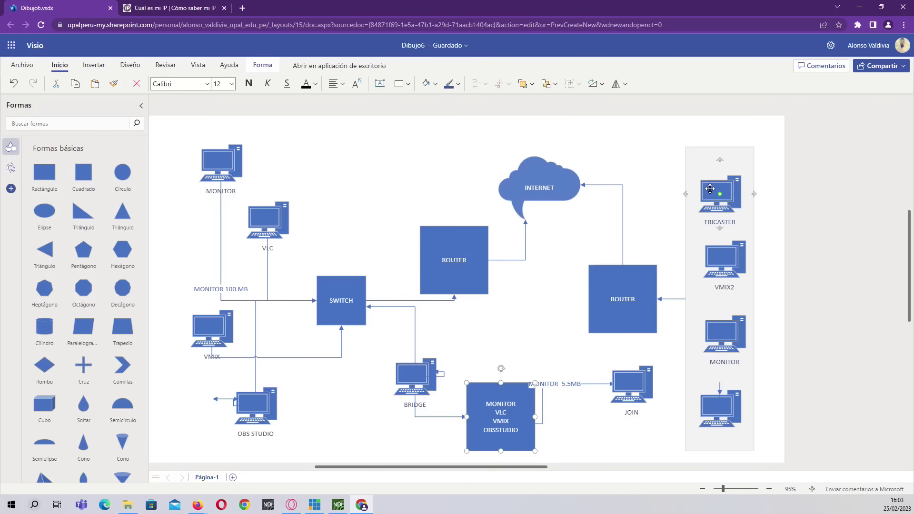
drag(710, 189, 709, 168)
mouse_move(685, 172)
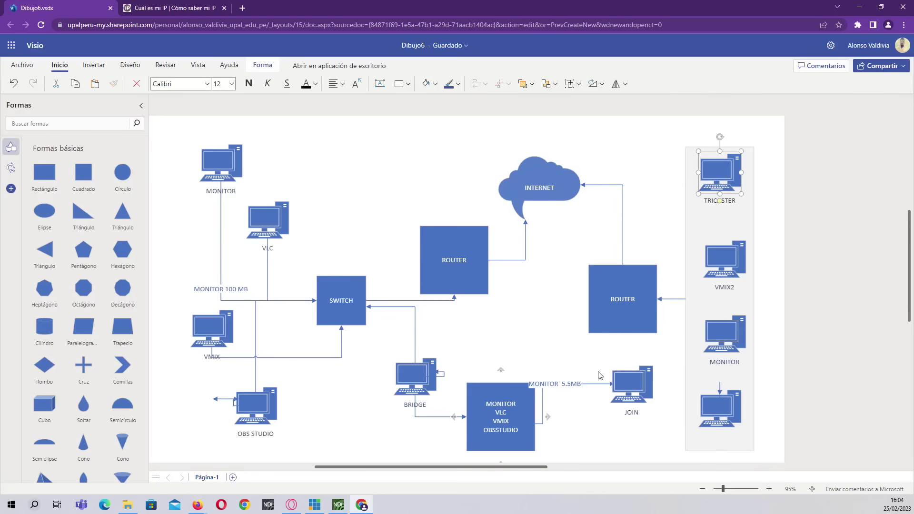
Duplicate the MONITOR/VLC/VMIX/OBSSTUDIO box to the right of the right-hand column.
click(504, 412)
drag(504, 412, 823, 272)
click(719, 143)
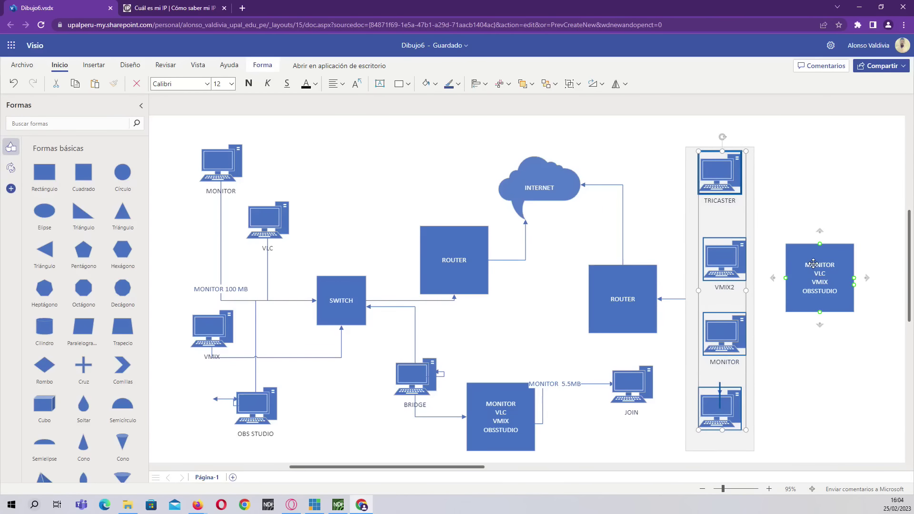
Connect the new box with arrows to the TRICASTER and VMIX2 computers.
mouse_move(771, 277)
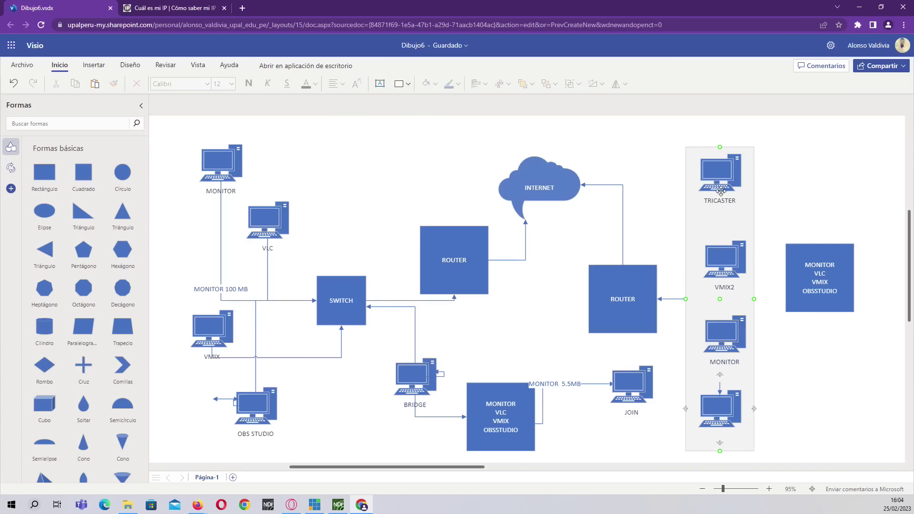
click(791, 276)
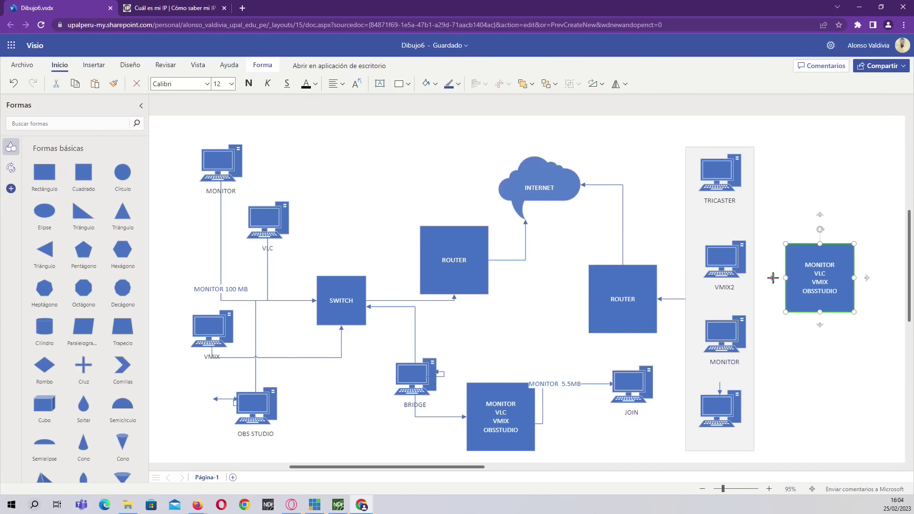
drag(771, 278, 757, 175)
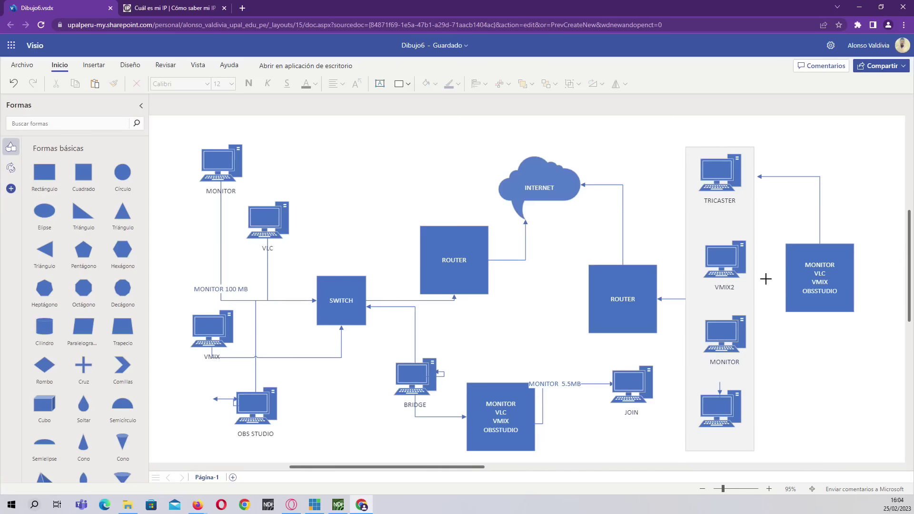
click(733, 272)
click(796, 283)
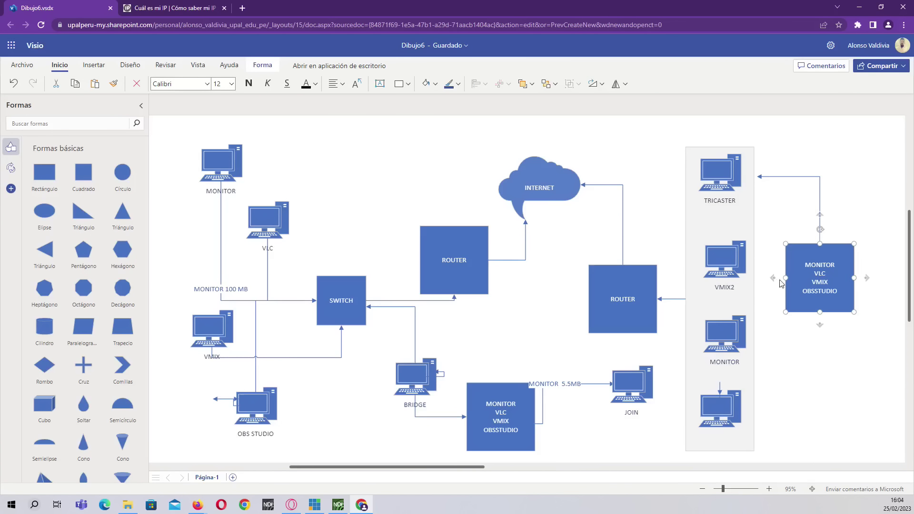
drag(775, 280, 755, 261)
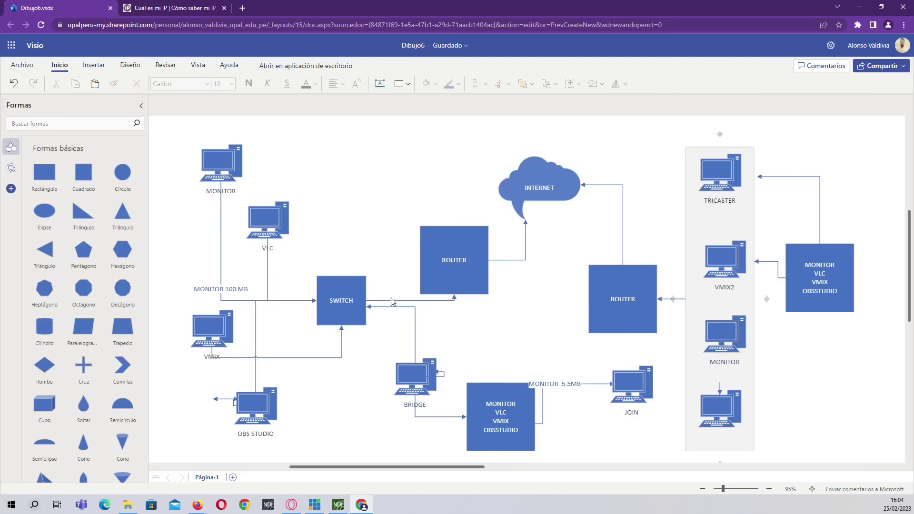
Draw a second link from the MONITOR box to JOIN and label it 'VLC 5.5 MB'.
click(564, 383)
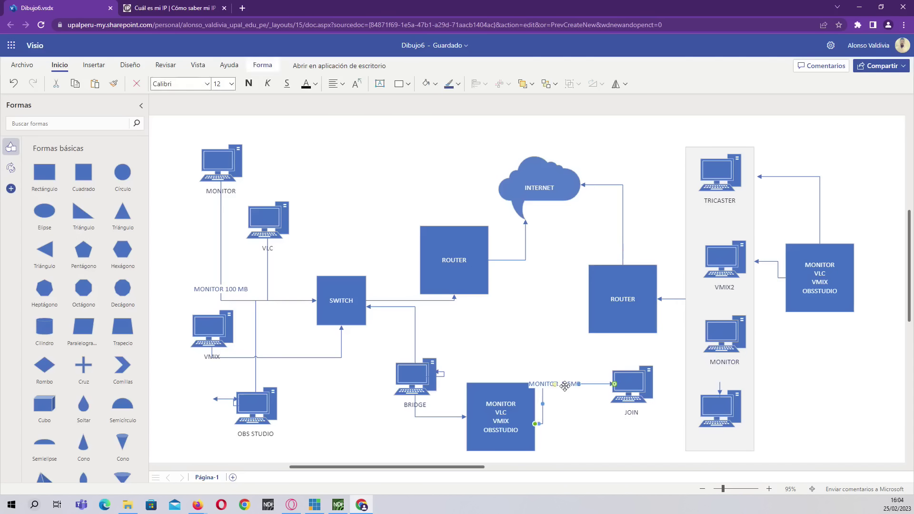
drag(535, 416, 631, 384)
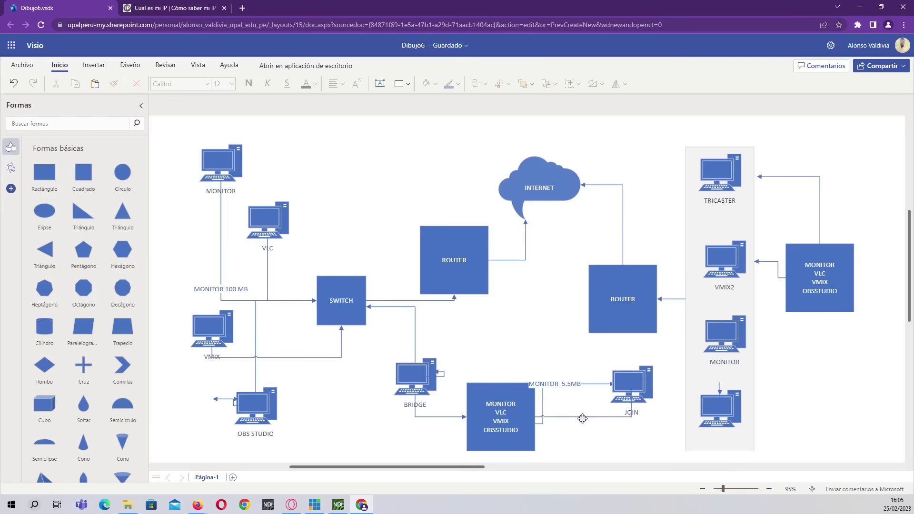
double_click(583, 417)
text(VLC)
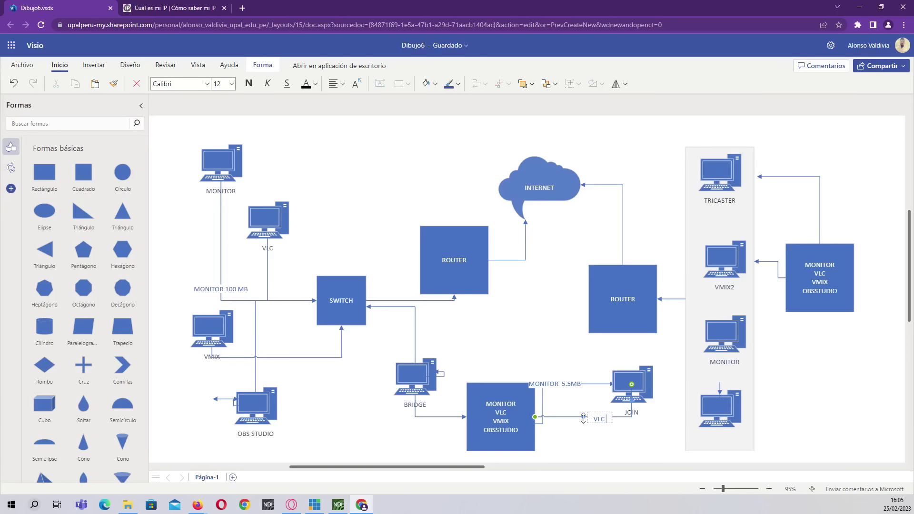
text( 5.5 MB)
click(651, 445)
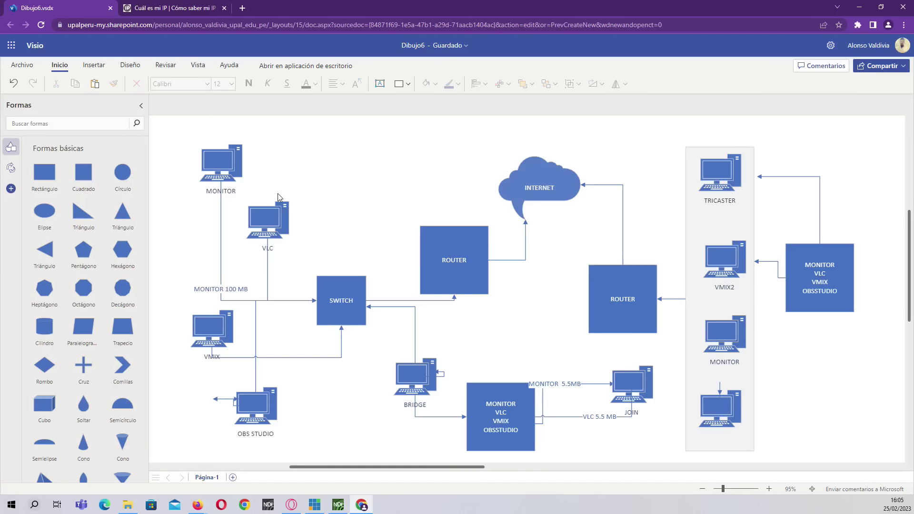
Move the SWITCH box higher so its links reroute.
click(697, 243)
drag(608, 129, 828, 471)
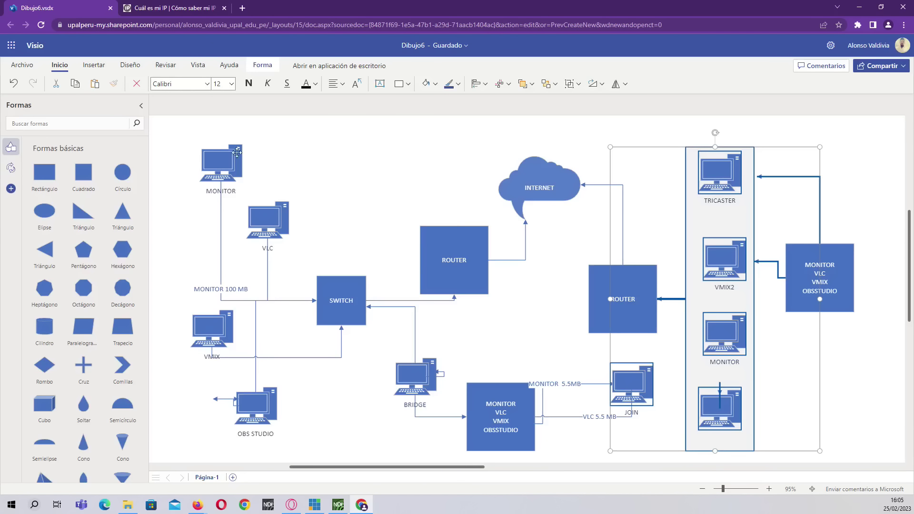
drag(180, 111, 391, 471)
click(405, 201)
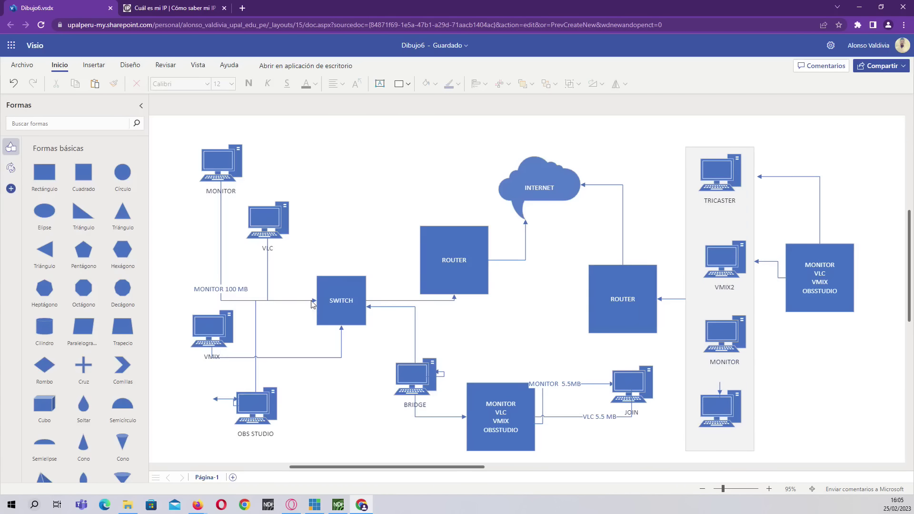
drag(333, 301, 330, 299)
drag(640, 121, 860, 437)
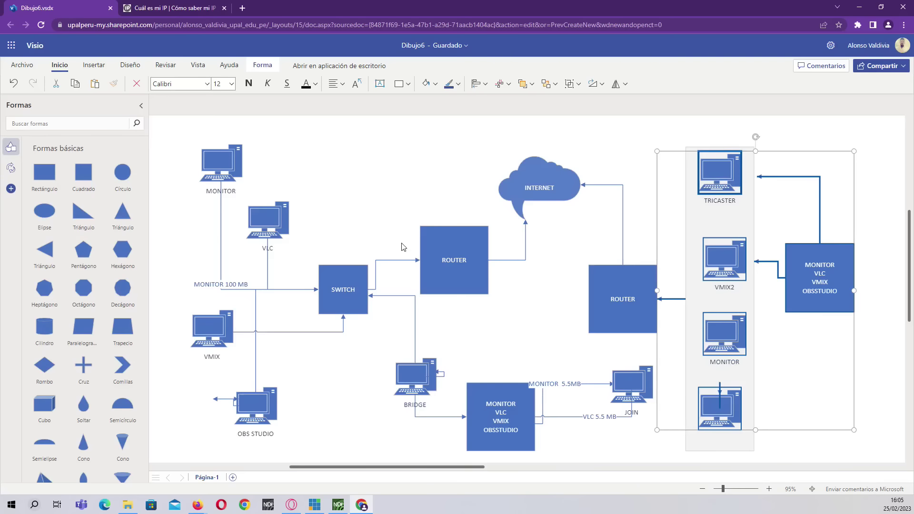
Shift VLC up-right, align VMIX2, move VMIX left, and add a rectangle beside the right-hand computers.
drag(285, 201, 306, 200)
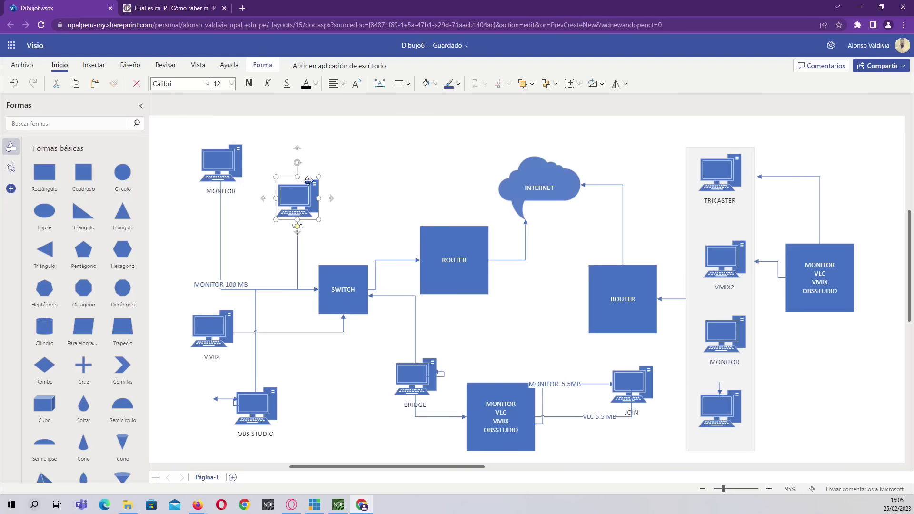
click(405, 212)
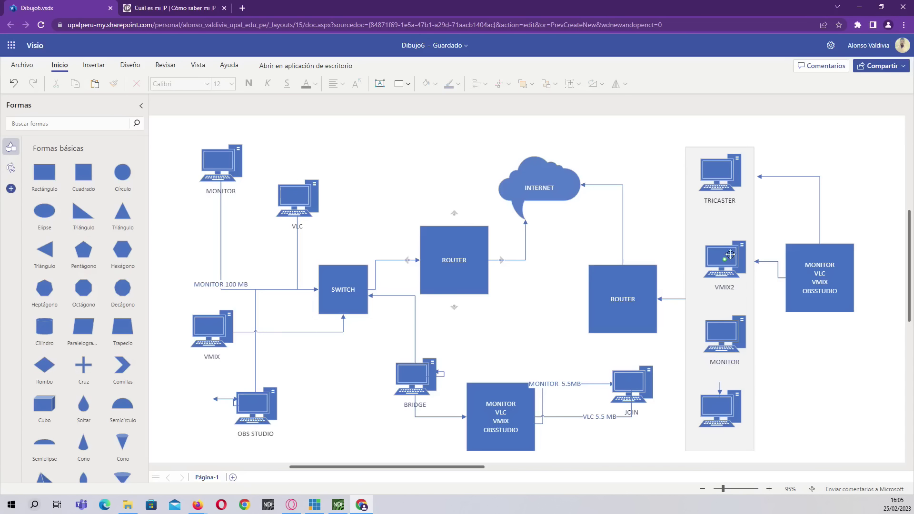
drag(717, 259, 717, 253)
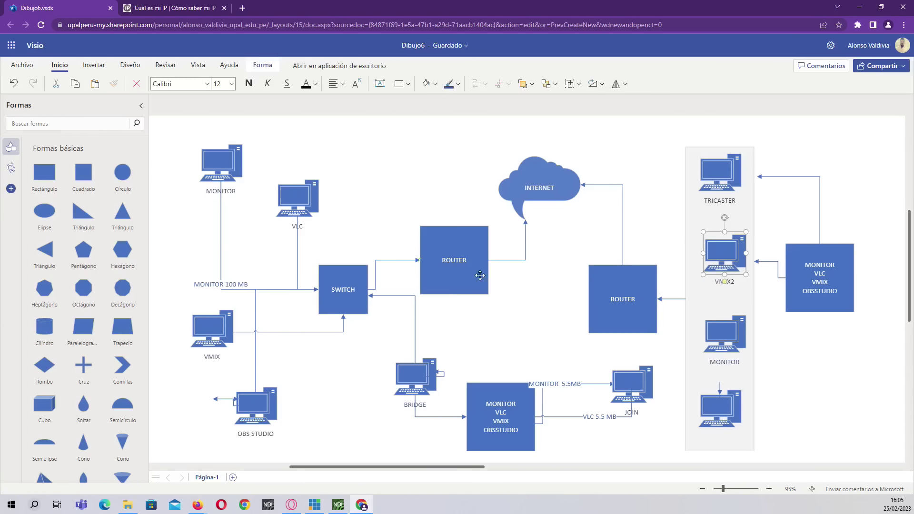
click(204, 320)
drag(203, 321, 205, 322)
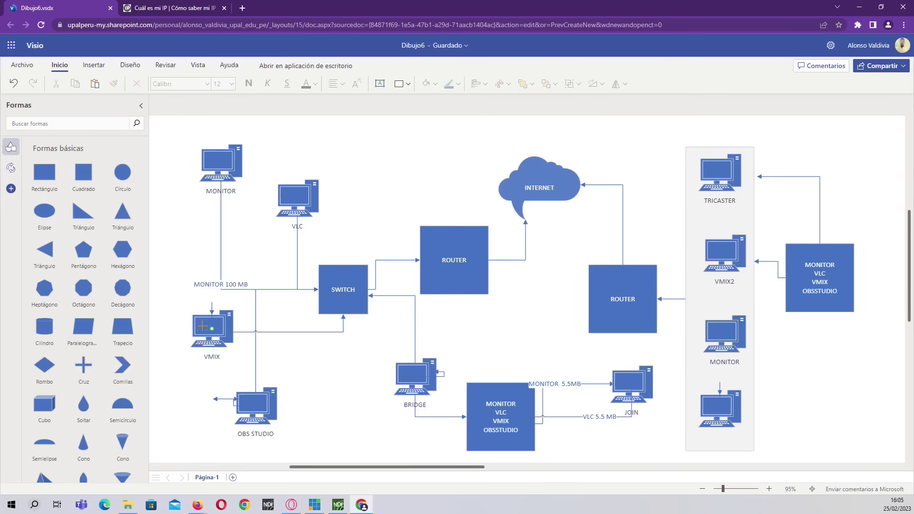
click(710, 249)
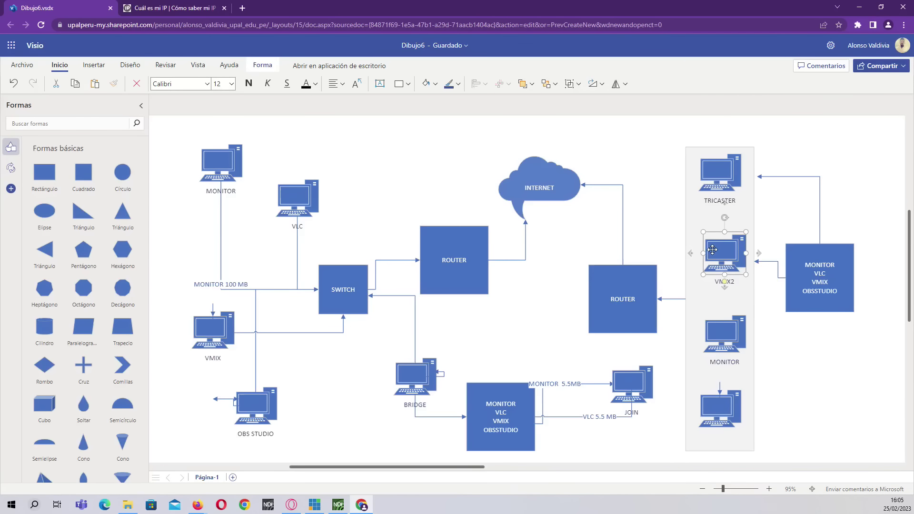
drag(717, 245, 712, 251)
drag(228, 320, 209, 310)
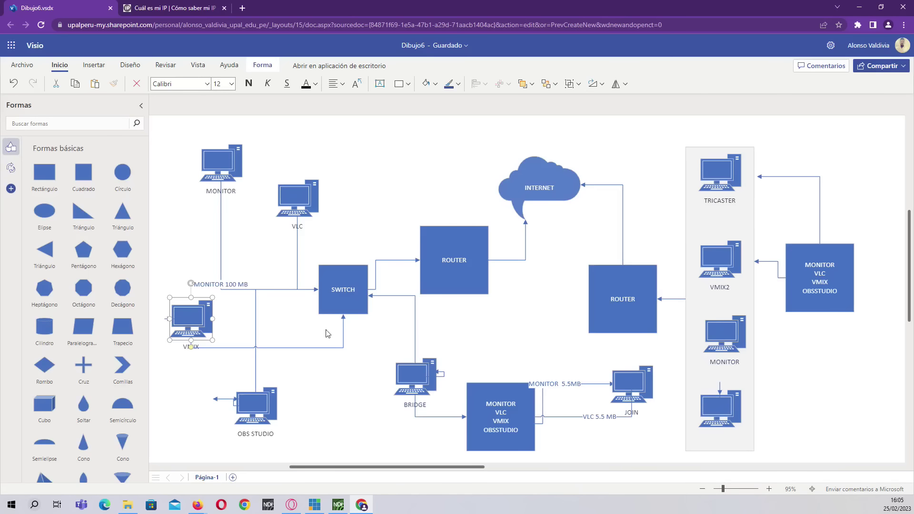
drag(45, 174, 813, 372)
Label the new rectangle 'PTZ' and shrink it to a small square.
text(PTZ)
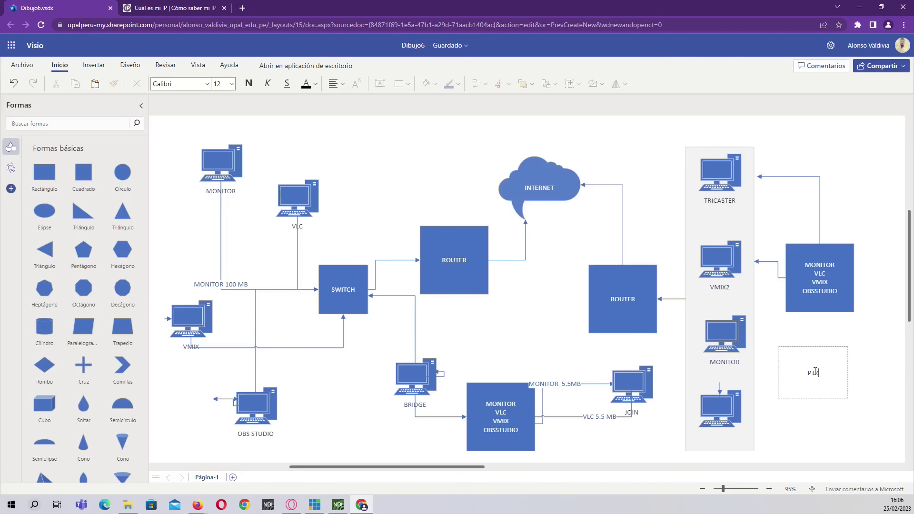
key(Escape)
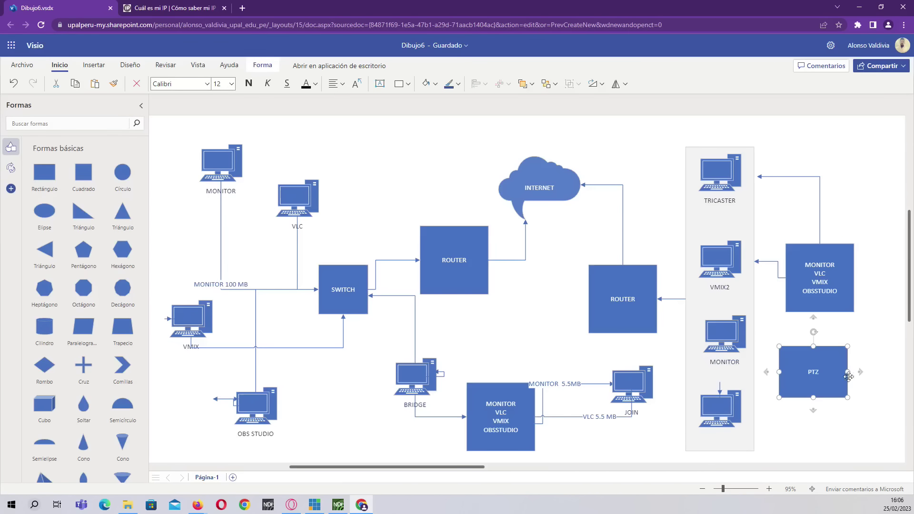
drag(847, 397, 828, 376)
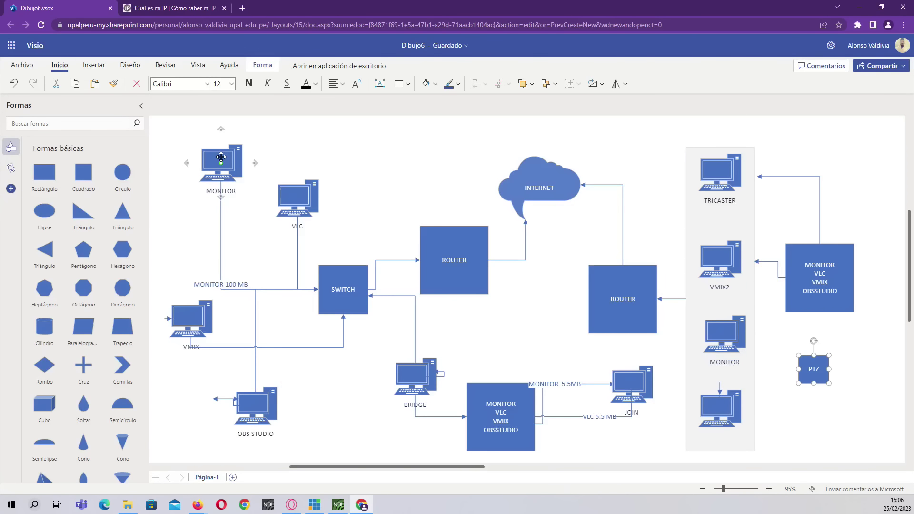
Move the top-left MONITOR computer up-left and connect the PTZ box to it.
drag(221, 157, 205, 155)
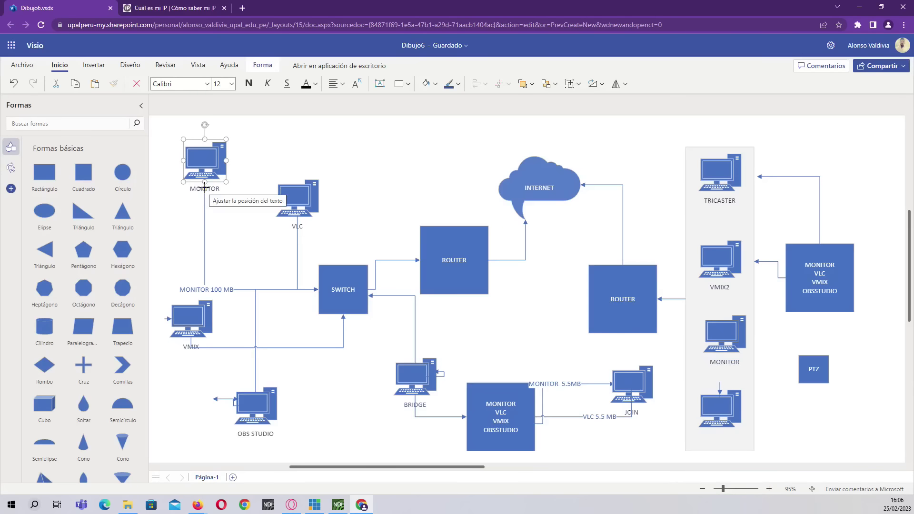
click(812, 371)
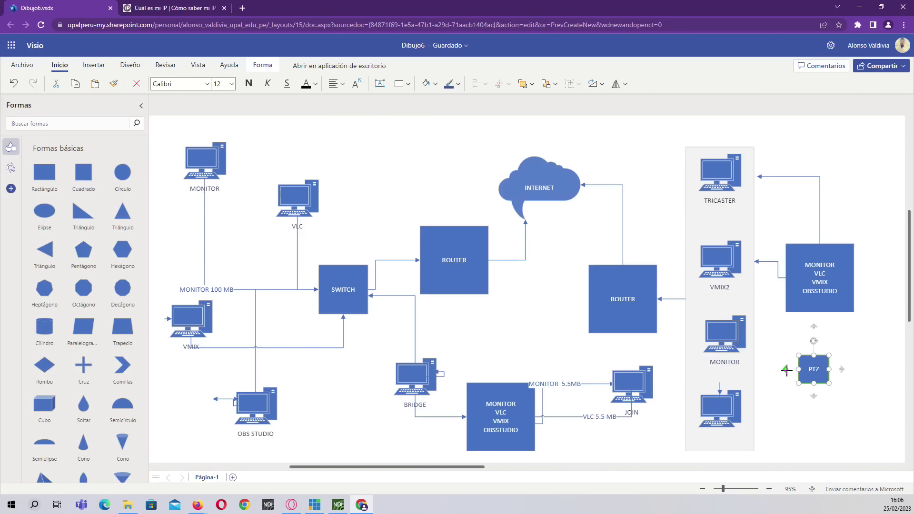
drag(786, 369, 226, 159)
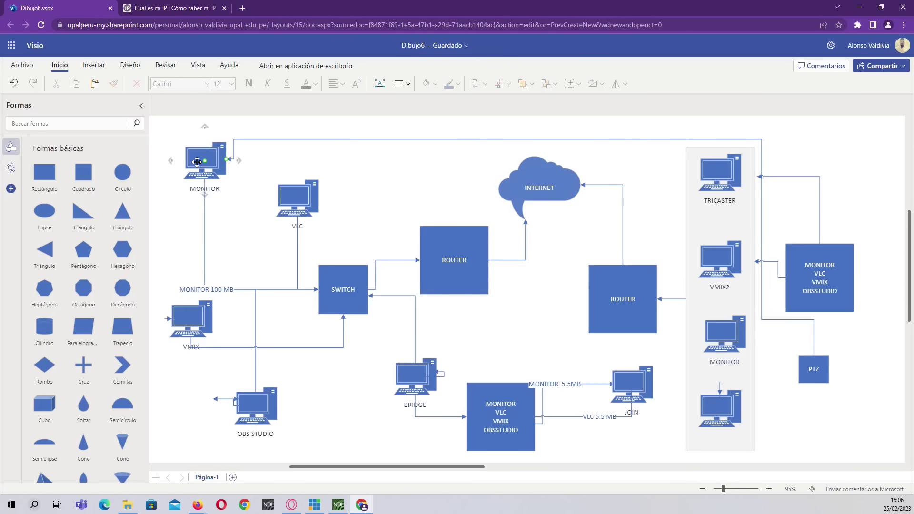
mouse_move(819, 358)
mouse_down()
mouse_move(838, 358)
mouse_move(807, 359)
mouse_up()
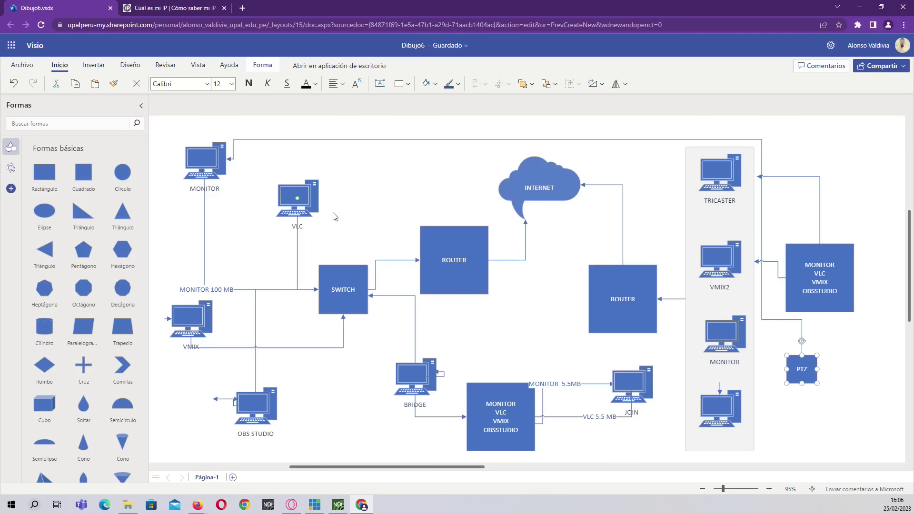
Rename the TRICASTER computer to 'SCREEN CAPTURE' and align it in its column.
click(785, 217)
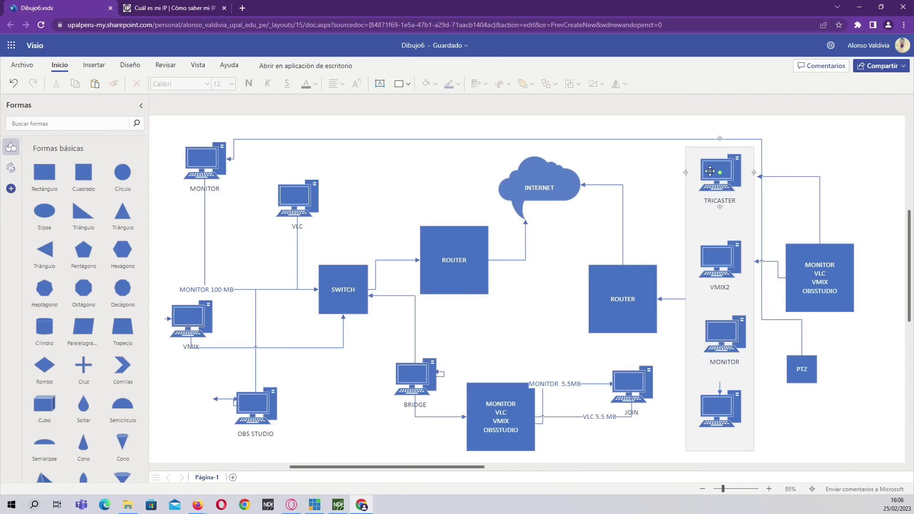
drag(713, 174, 723, 180)
double_click(723, 180)
text(SCREEN CA)
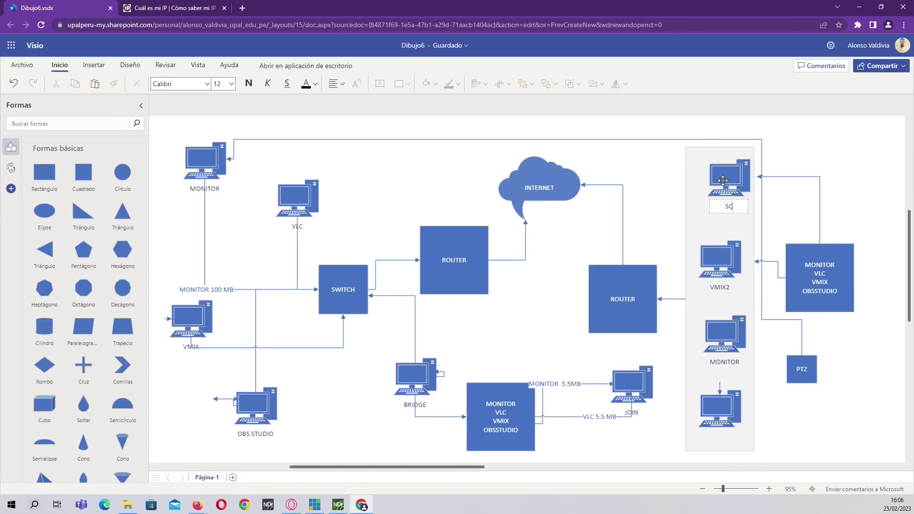
text(PTURE)
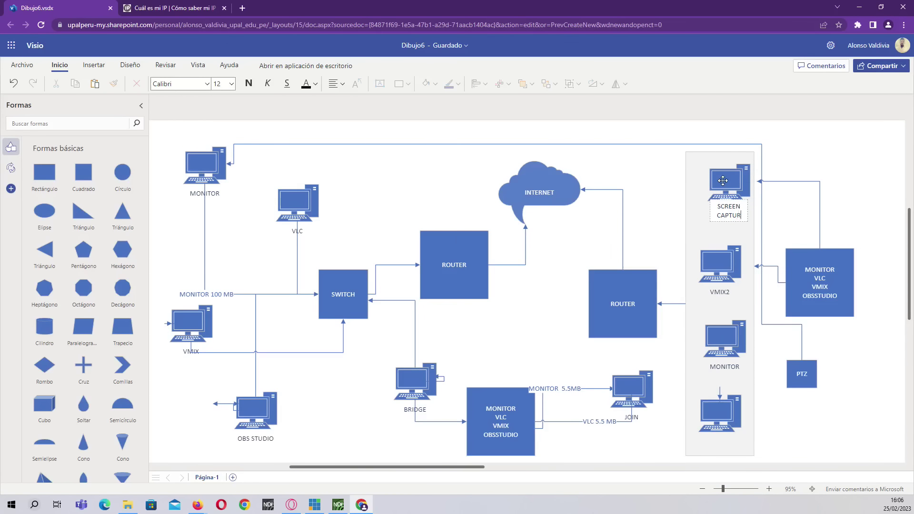
key(Return)
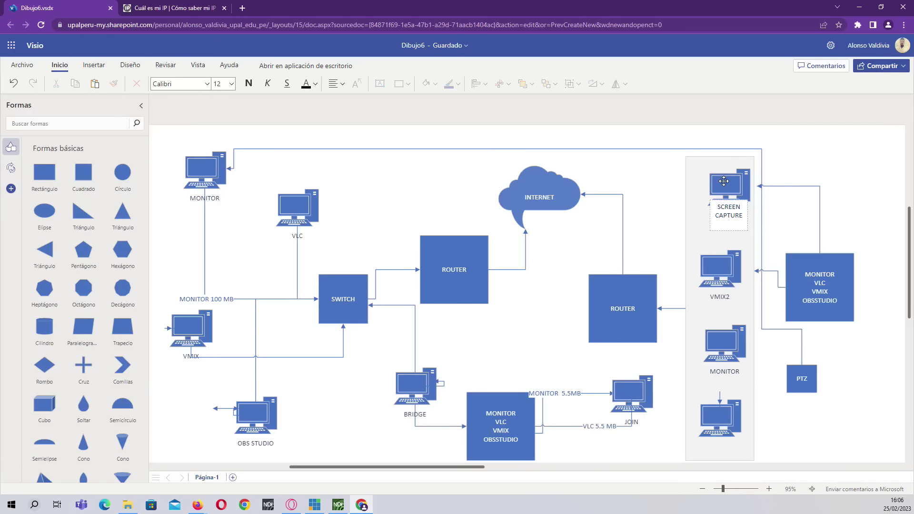
click(723, 180)
drag(722, 180, 722, 188)
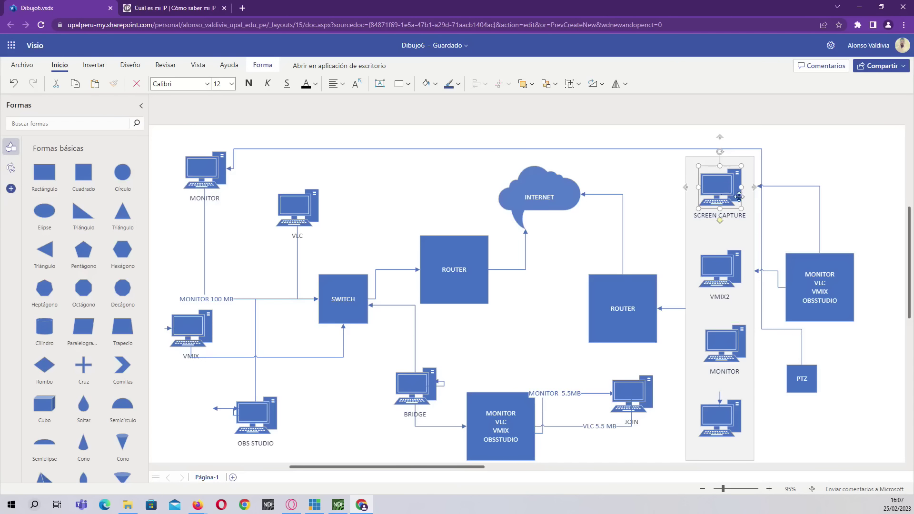
drag(723, 189, 721, 189)
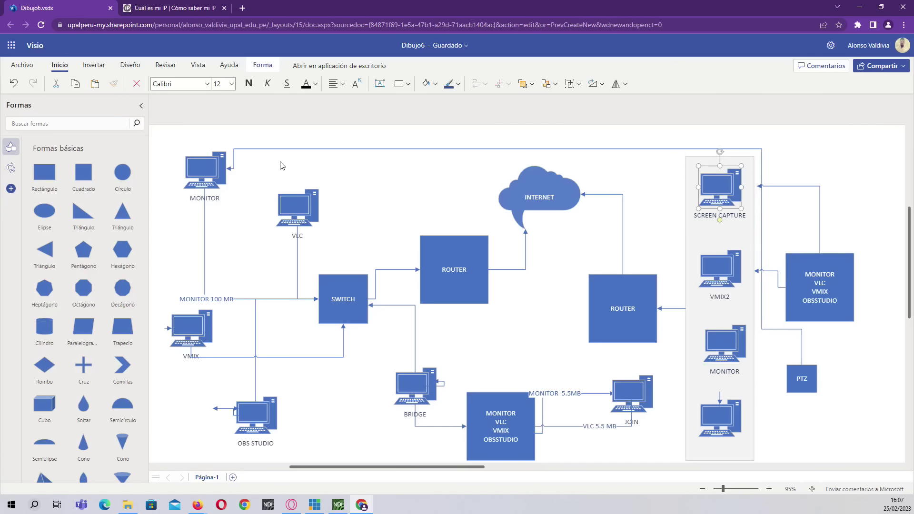
Link the MONITOR computer to SCREEN CAPTURE and nudge SCREEN CAPTURE down-left.
click(203, 168)
drag(237, 170, 719, 187)
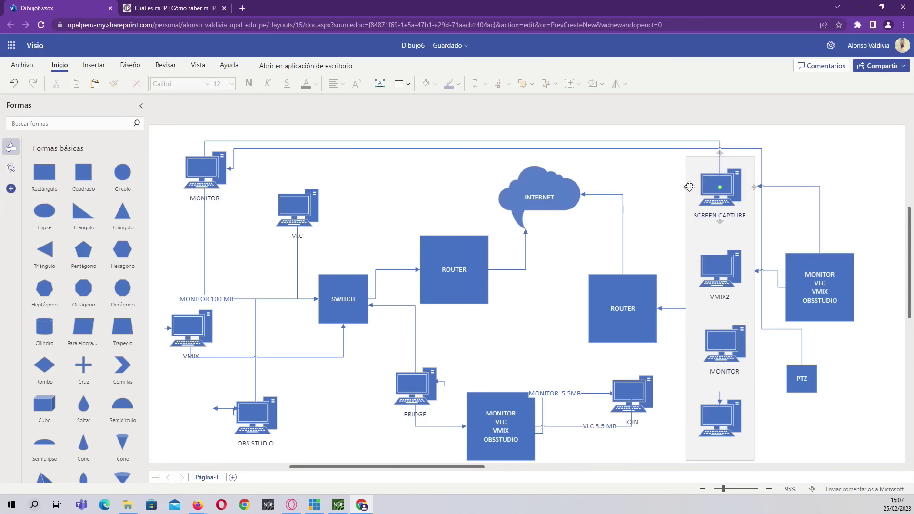
drag(727, 185, 731, 196)
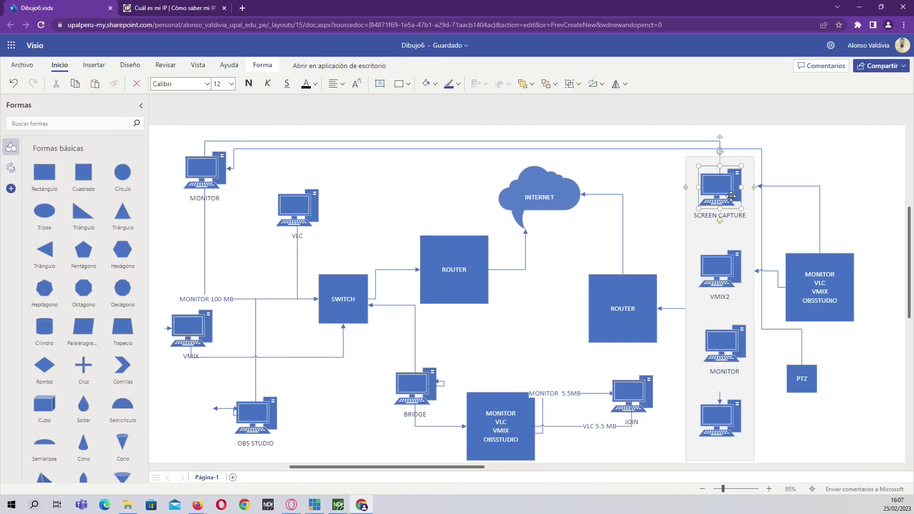
Reposition the NDI Bridge window and move the OBS STUDIO shape up and right in the diagram.
click(338, 504)
drag(388, 101, 459, 116)
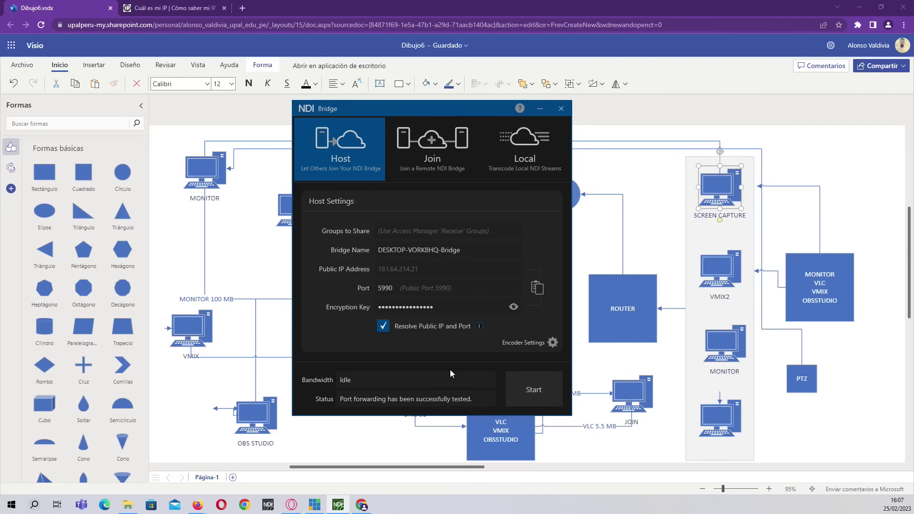
click(341, 449)
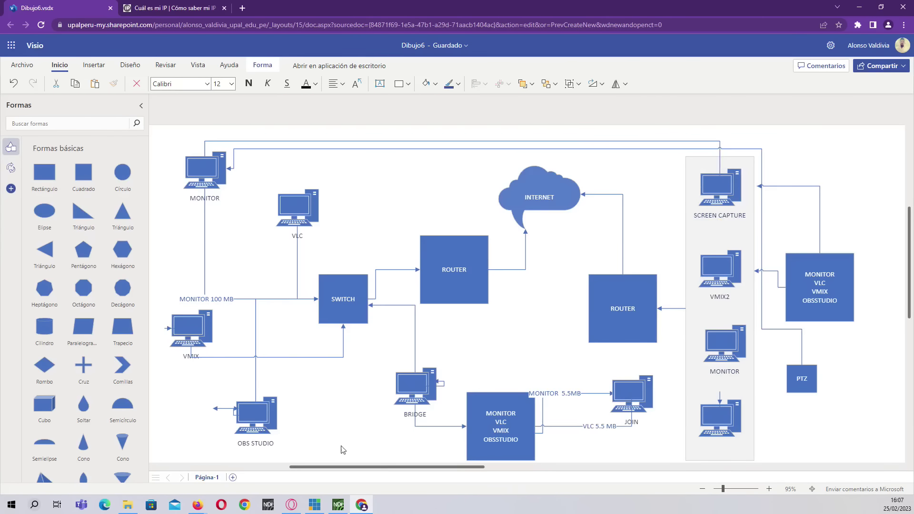
drag(256, 423, 275, 414)
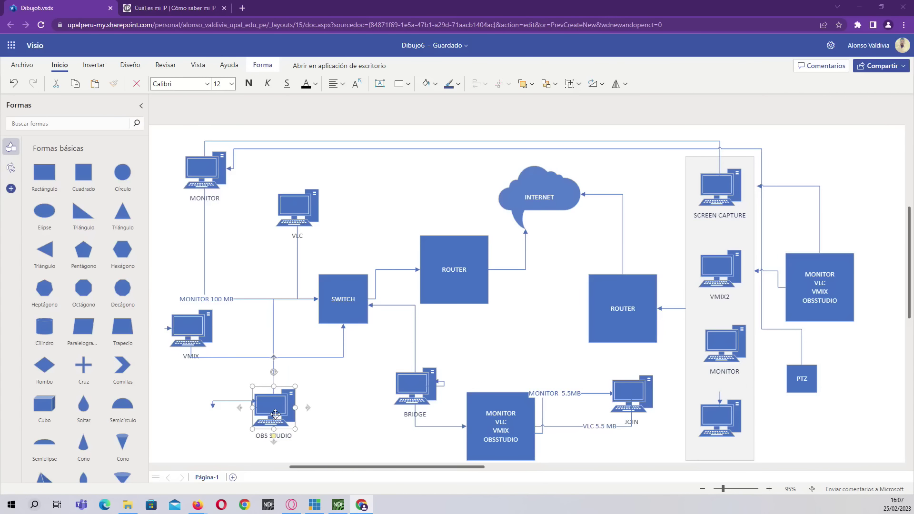
Show NDI Bridge's host Encoder Settings with the Output format list expanded.
key(alt+Tab)
click(553, 344)
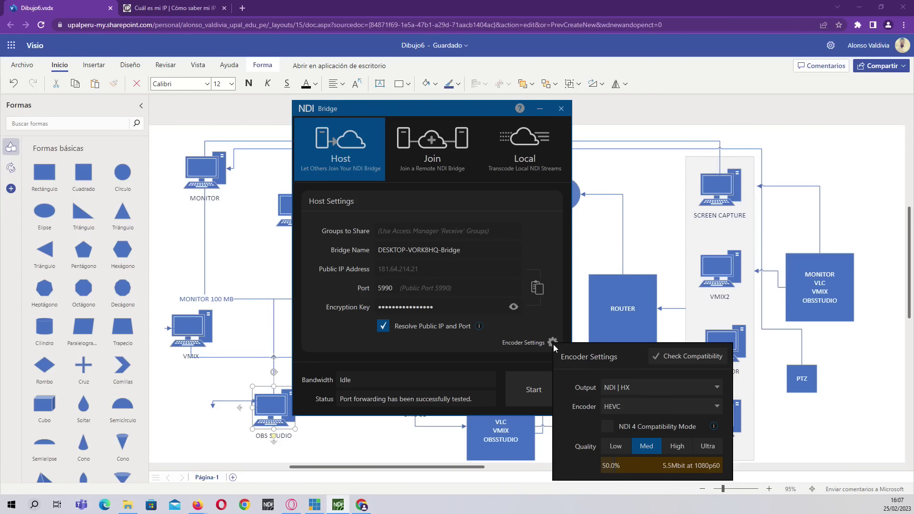
click(644, 389)
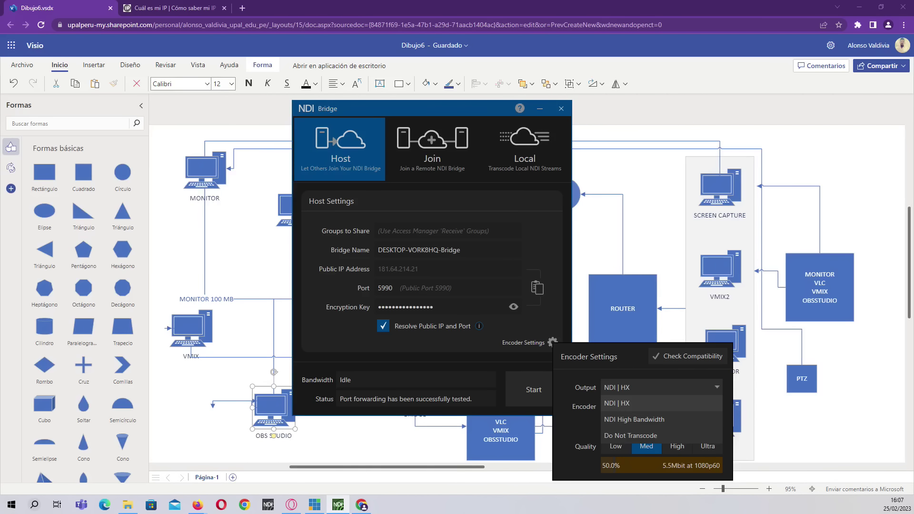
Close the encoder settings with Escape, keeping the NDI | HX output.
key(Escape)
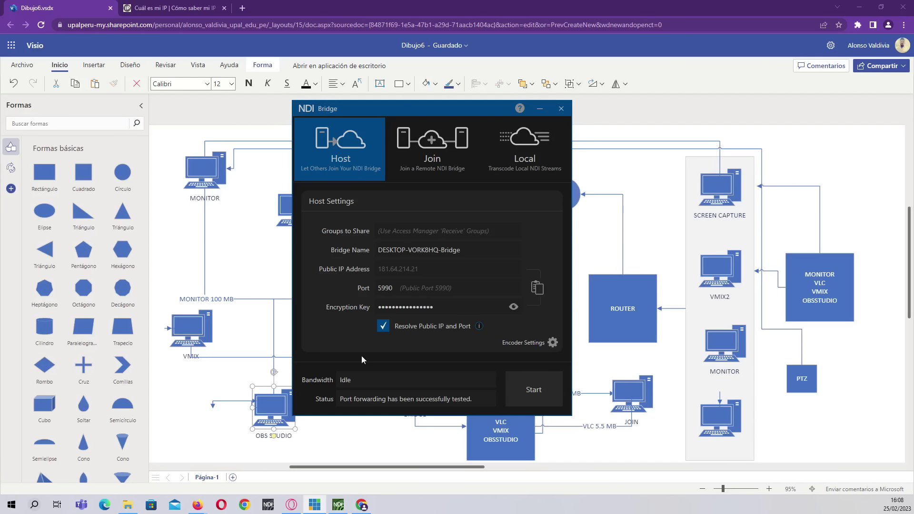
Start the host bridge briefly, then stop it so its status returns to Ready.
click(533, 393)
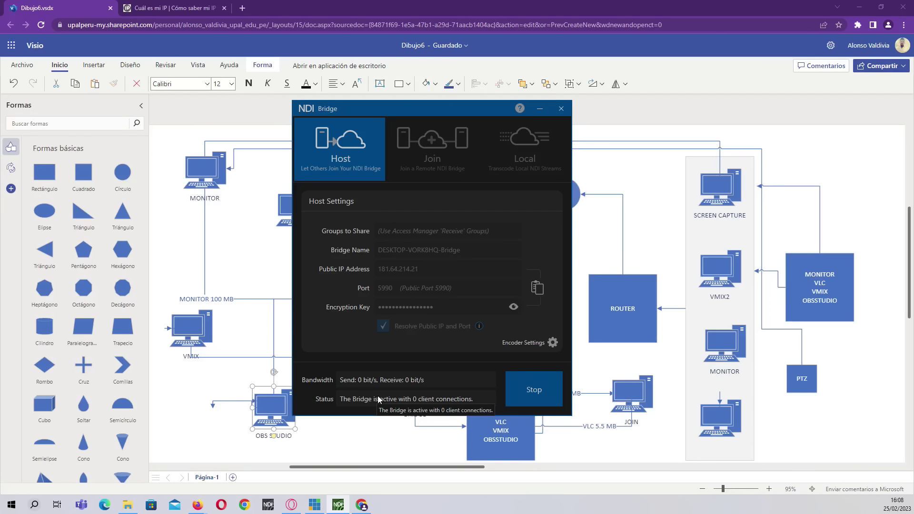
click(534, 390)
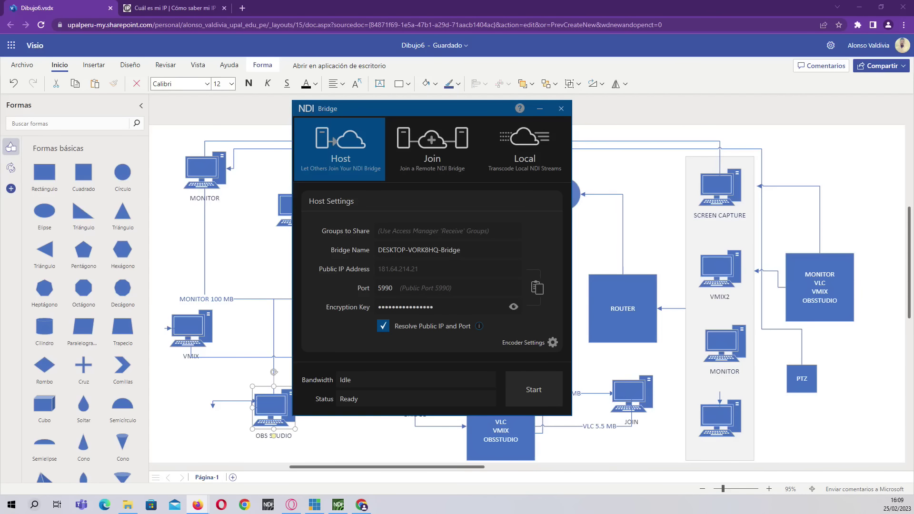
click(197, 505)
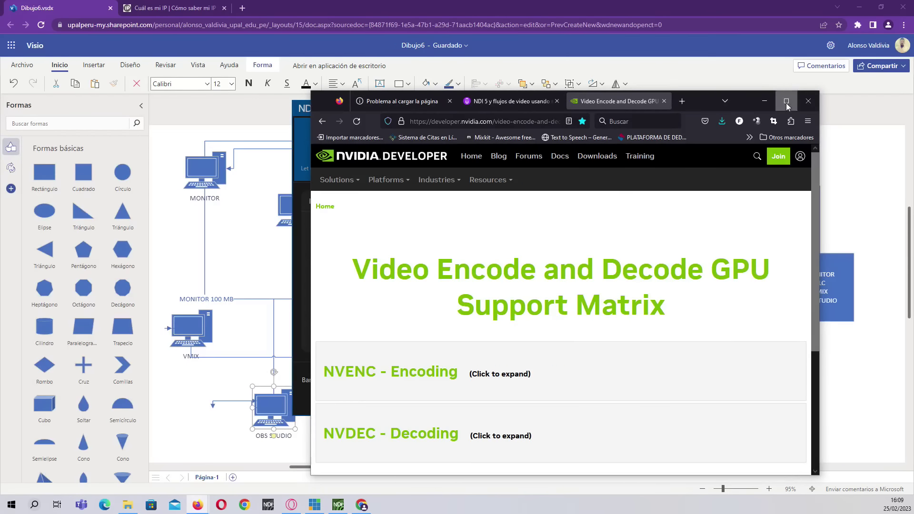
Maximise Firefox, expand the NVENC - Encoding table and mark the GTX 1070 / 1070Ti entry.
click(808, 101)
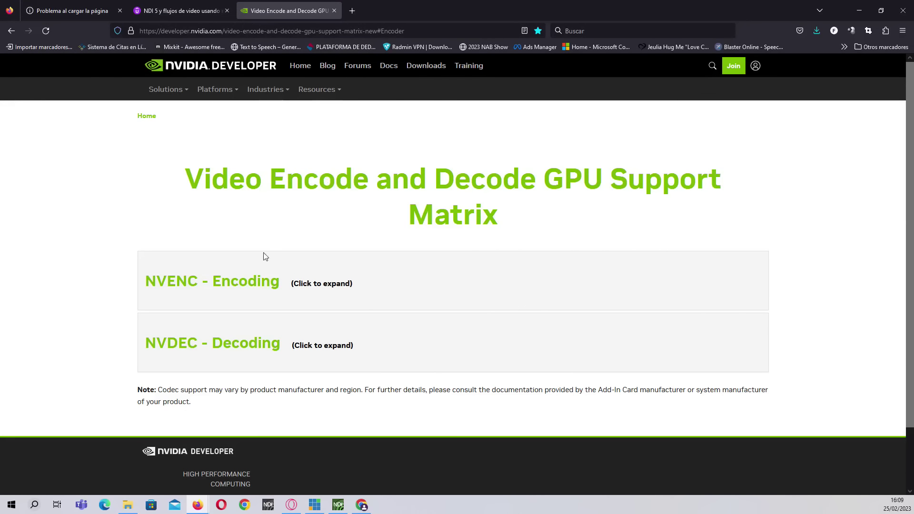
click(238, 289)
scroll(361, 269, down, 4)
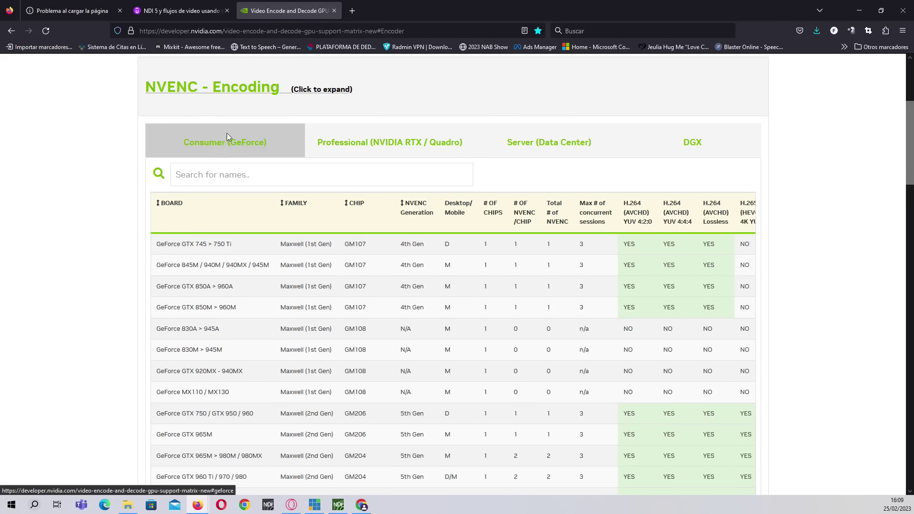
scroll(259, 333, down, 2)
scroll(259, 336, down, 5)
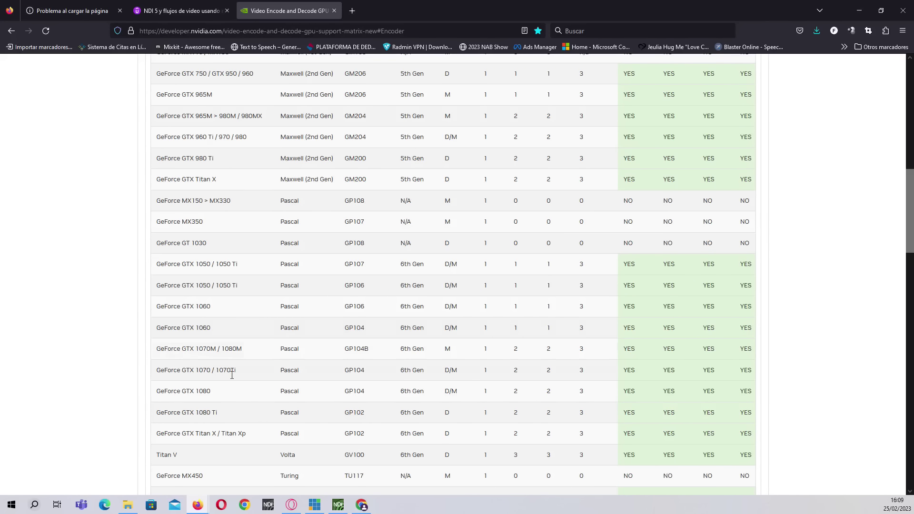
drag(174, 370, 236, 370)
scroll(266, 378, up, 9)
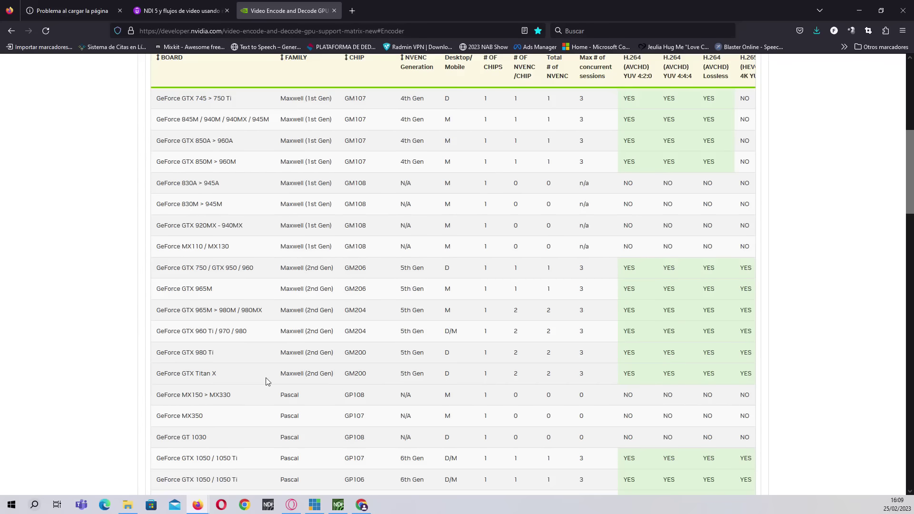
scroll(318, 385, down, 1)
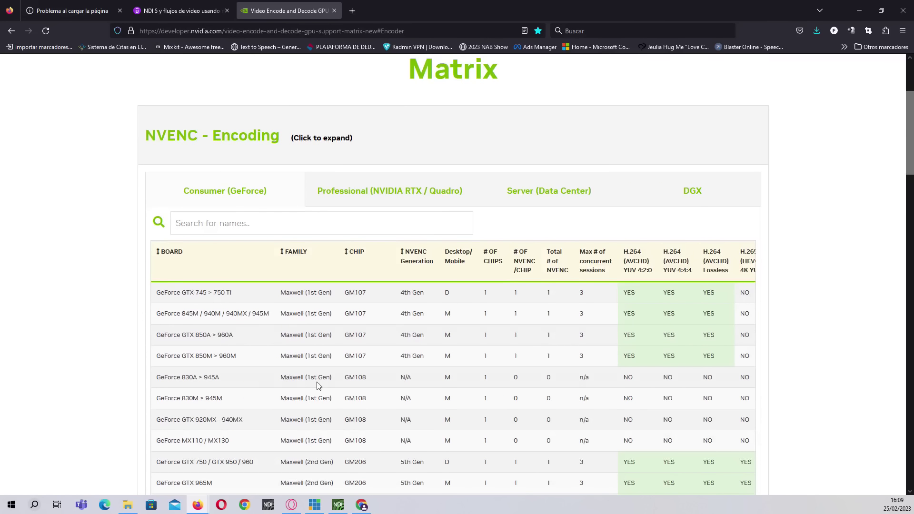
Sort by max concurrent sessions and highlight the GTX 1070 / 1070Ti row showing 3 sessions.
drag(607, 270, 588, 269)
click(589, 270)
click(618, 278)
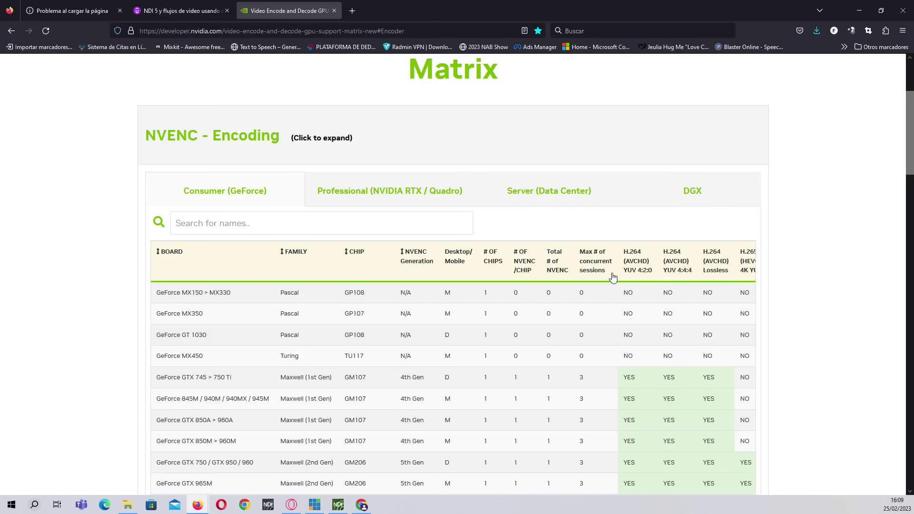
scroll(571, 357, down, 2)
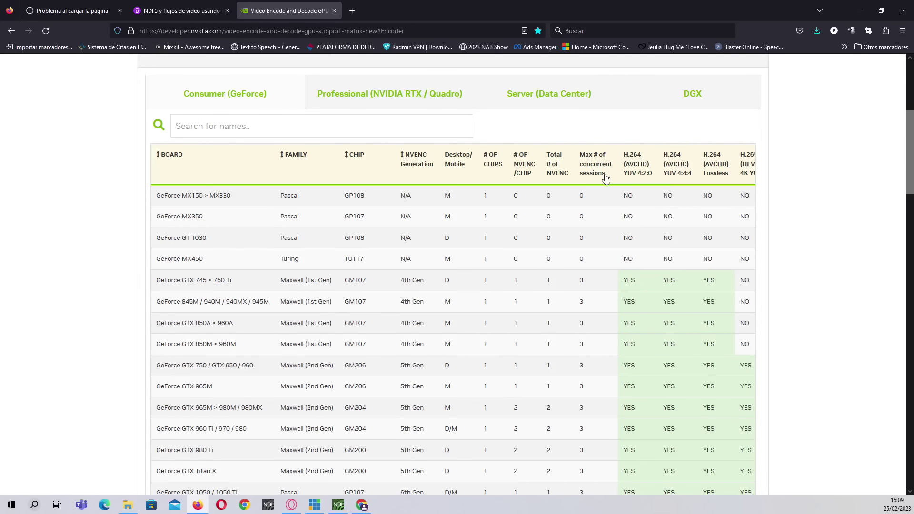
scroll(301, 350, down, 10)
scroll(290, 362, down, 2)
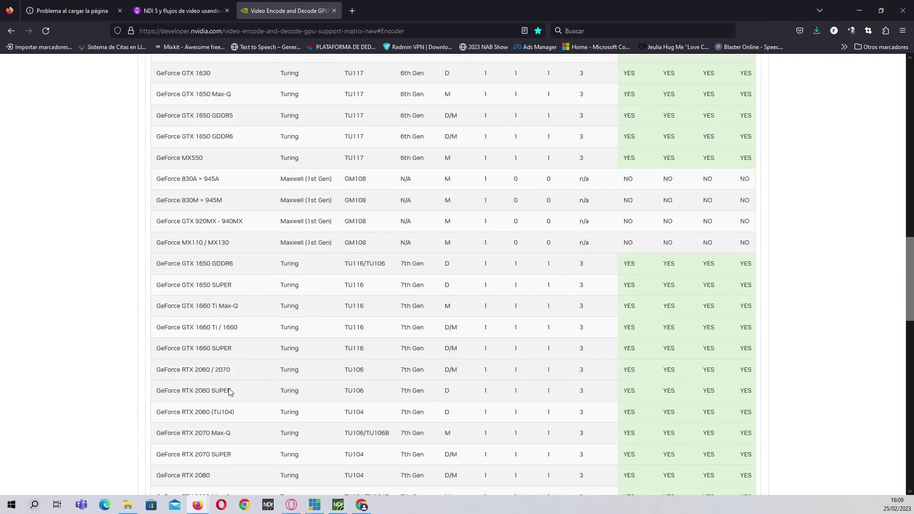
scroll(245, 385, down, 2)
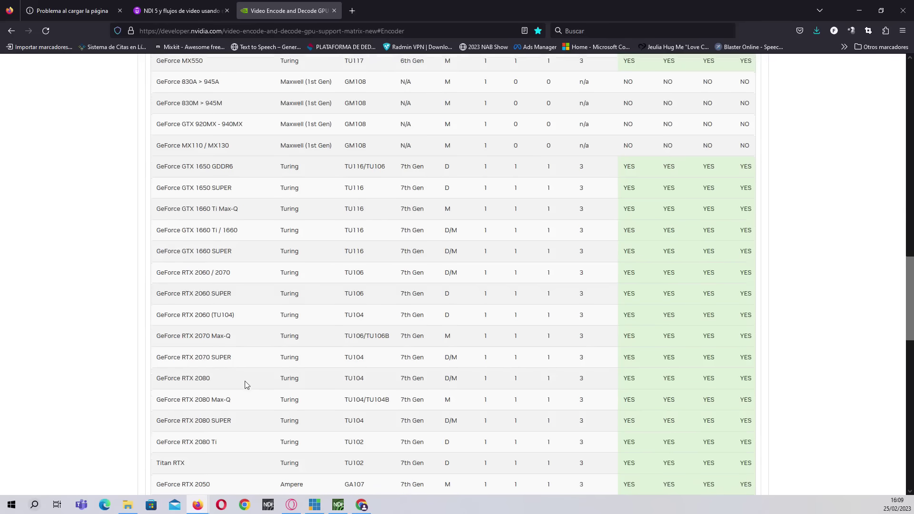
scroll(244, 385, up, 1)
scroll(251, 384, up, 1)
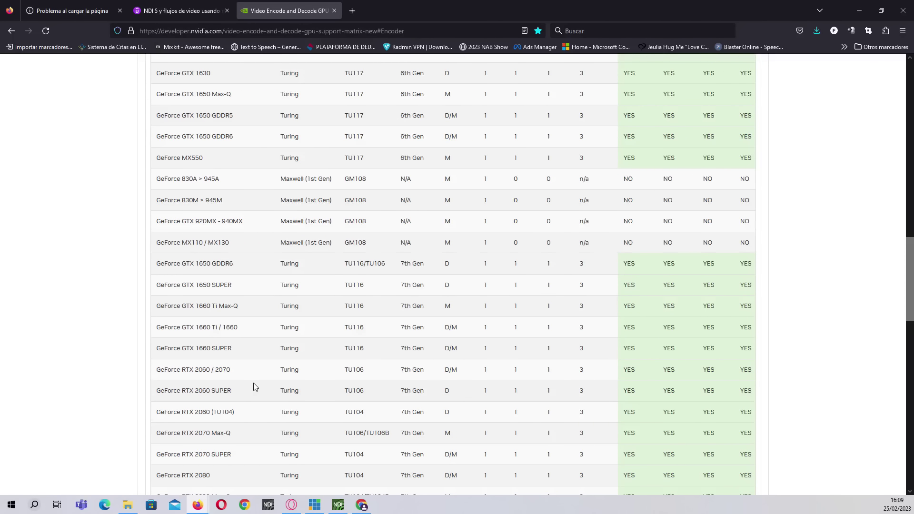
scroll(254, 384, up, 3)
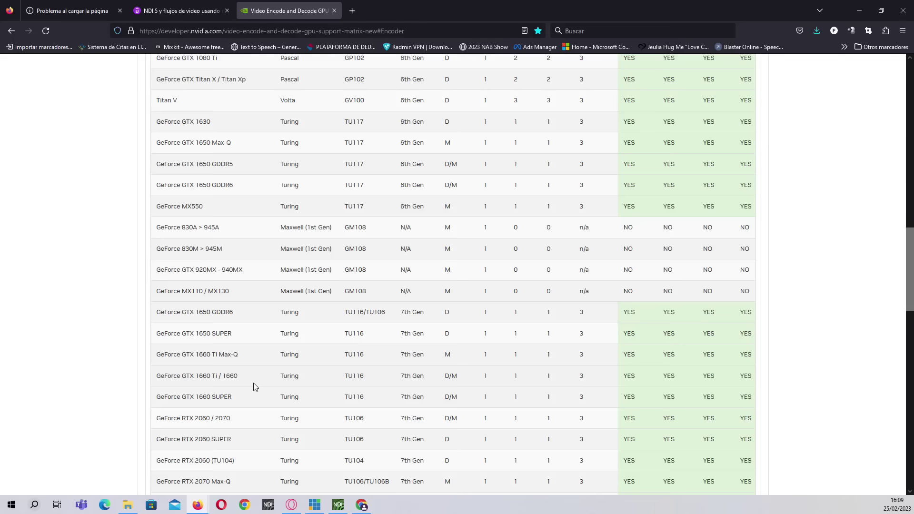
scroll(253, 385, up, 3)
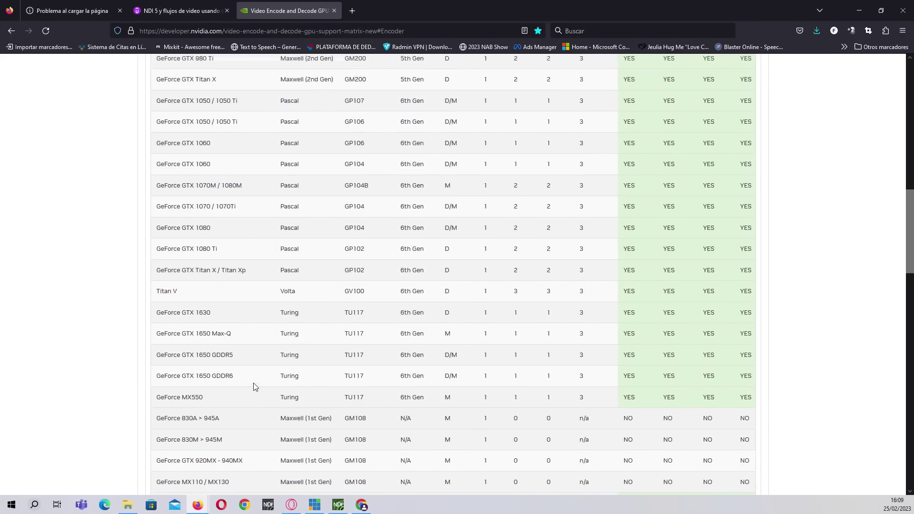
drag(154, 258, 580, 262)
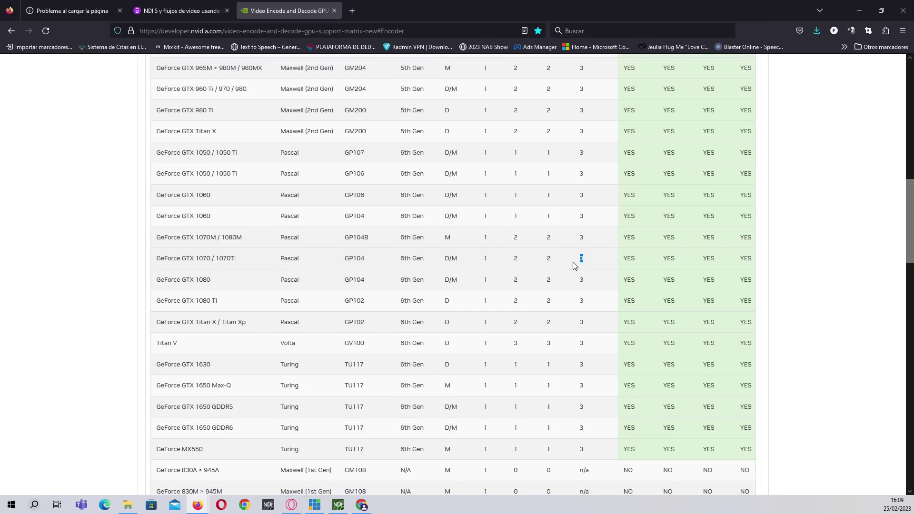
click(338, 505)
click(553, 342)
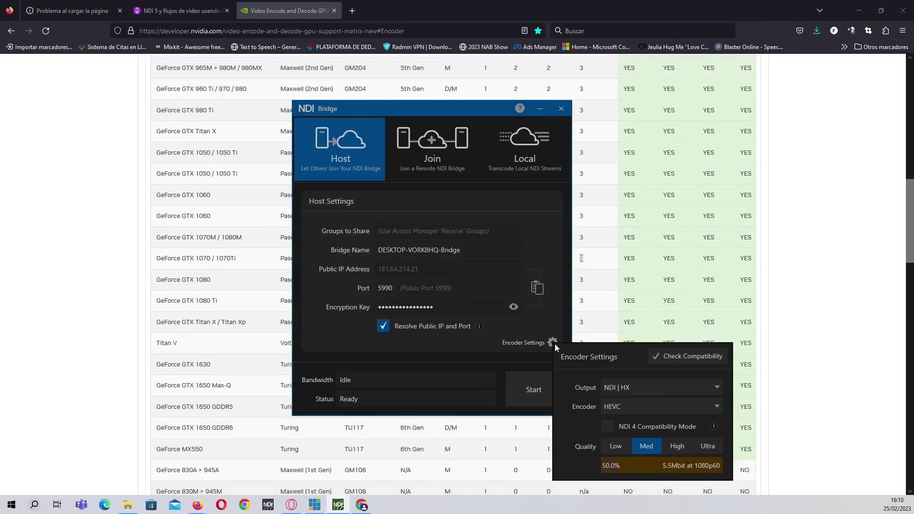
click(659, 391)
click(624, 402)
key(alt+Tab)
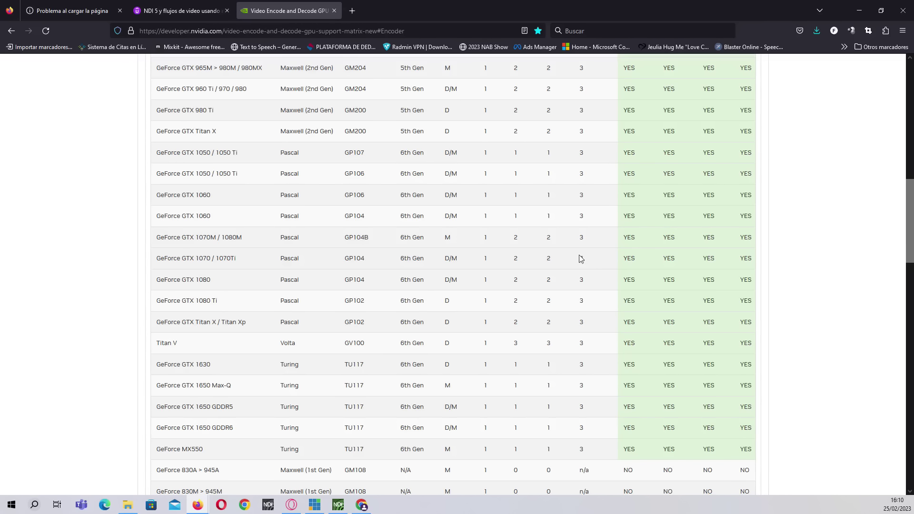
scroll(579, 259, up, 15)
Switch the matrix to Professional (NVIDIA RTX / Quadro) boards and scroll to the NVENC - Encoding table.
click(378, 287)
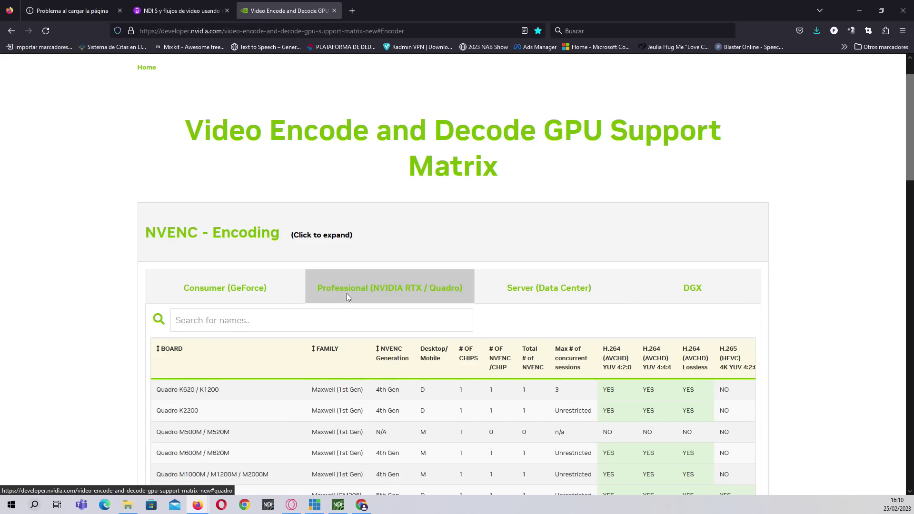
scroll(347, 293, down, 2)
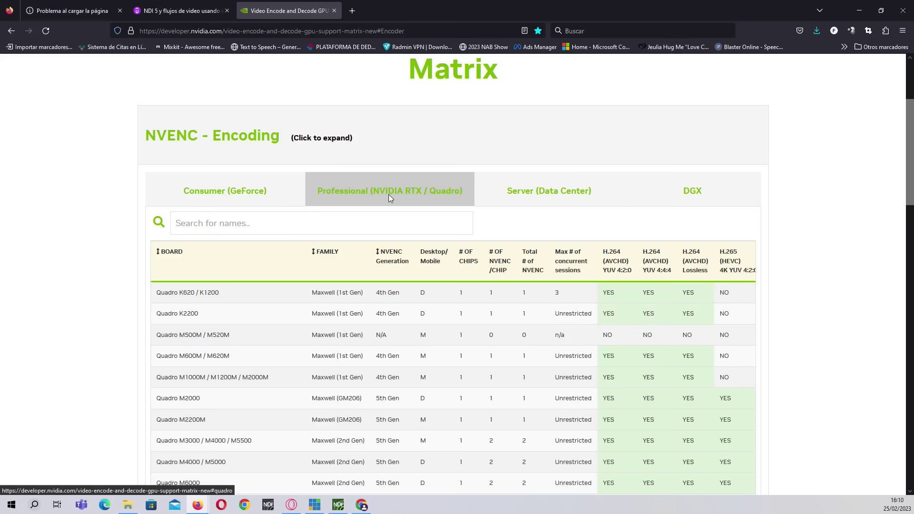
scroll(355, 298, down, 2)
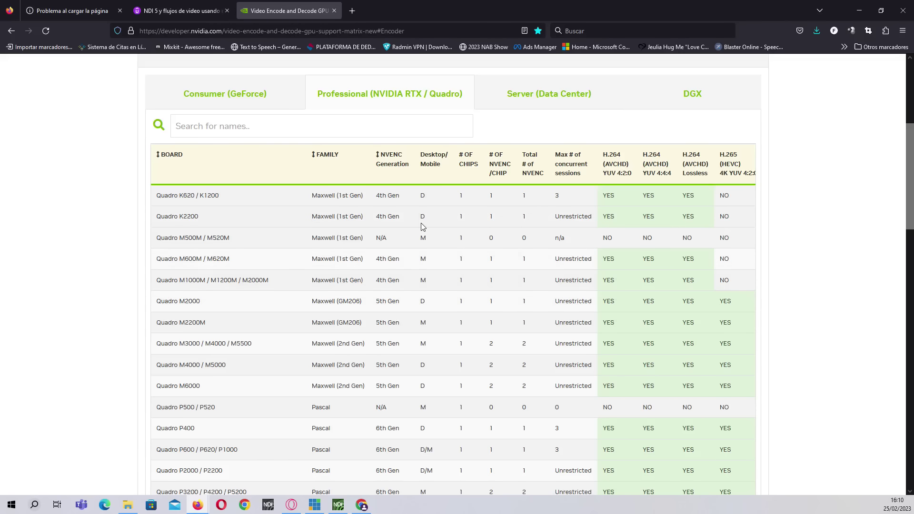
scroll(420, 227, up, 2)
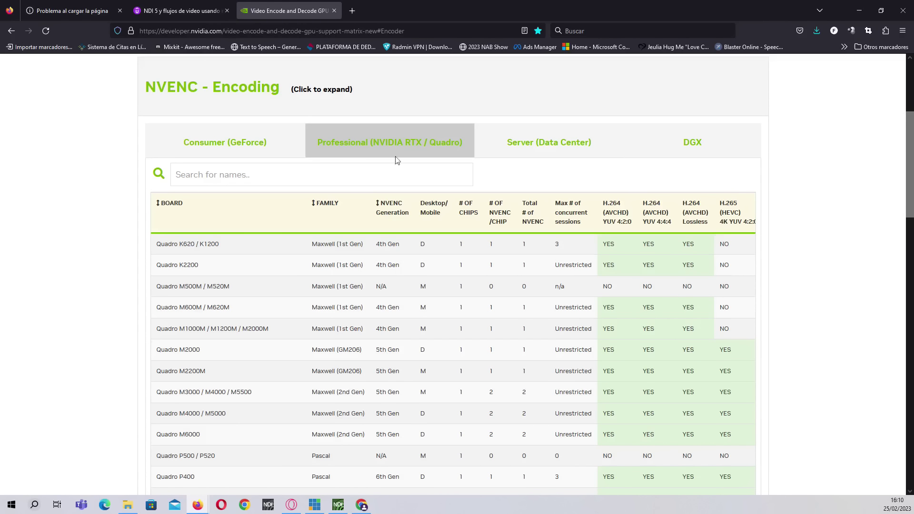
Highlight the Quadro K2200's Unrestricted session limit, contrasting the K620 / K1200's limit of 3.
drag(157, 265, 209, 268)
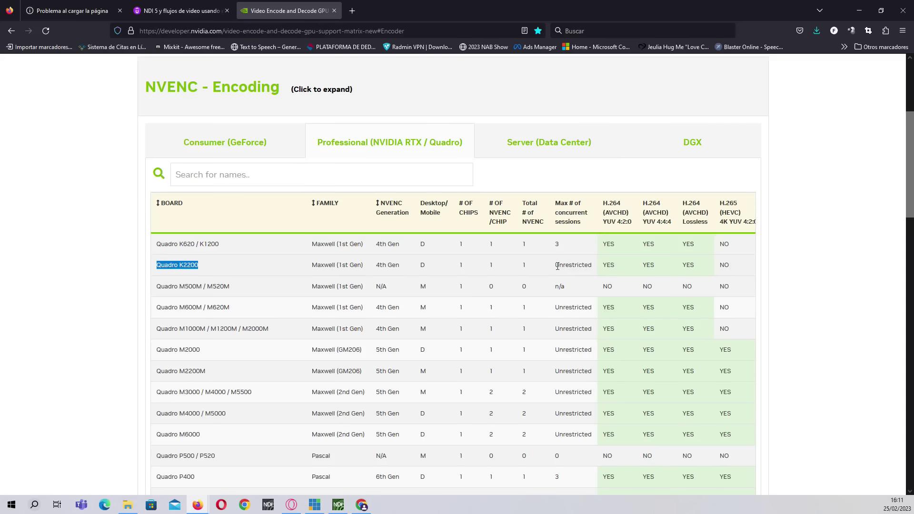
drag(555, 265, 593, 267)
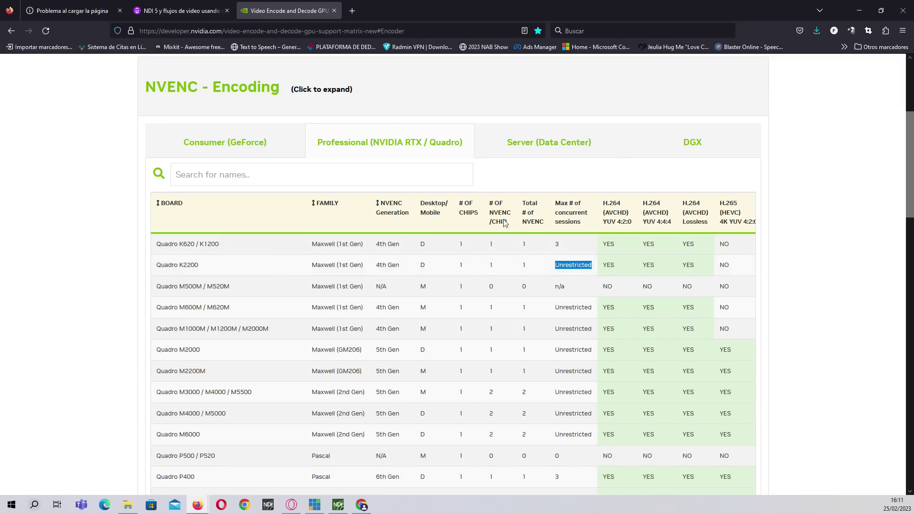
drag(198, 265, 148, 266)
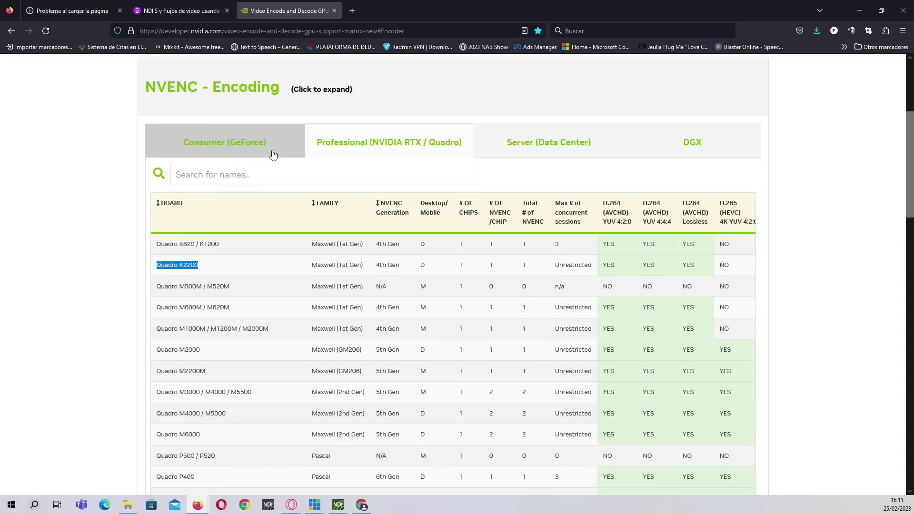
drag(231, 247, 153, 245)
drag(566, 245, 550, 246)
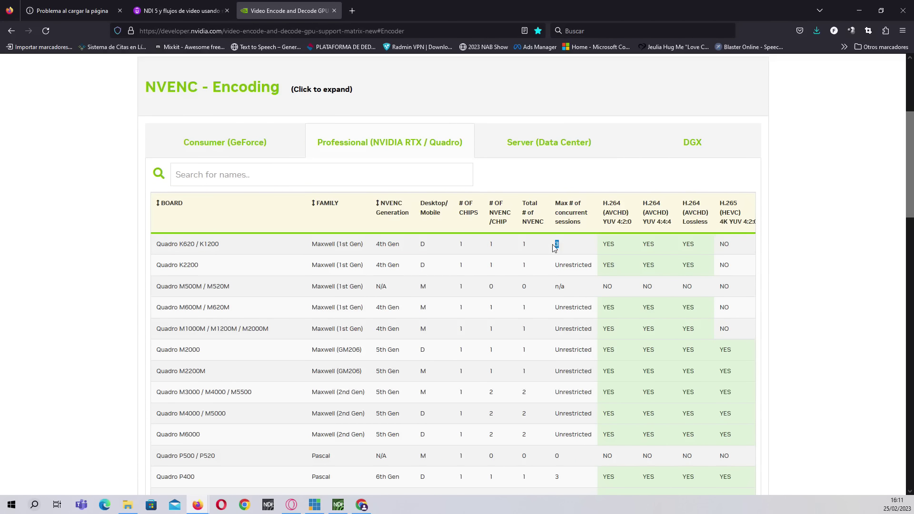
scroll(476, 248, down, 2)
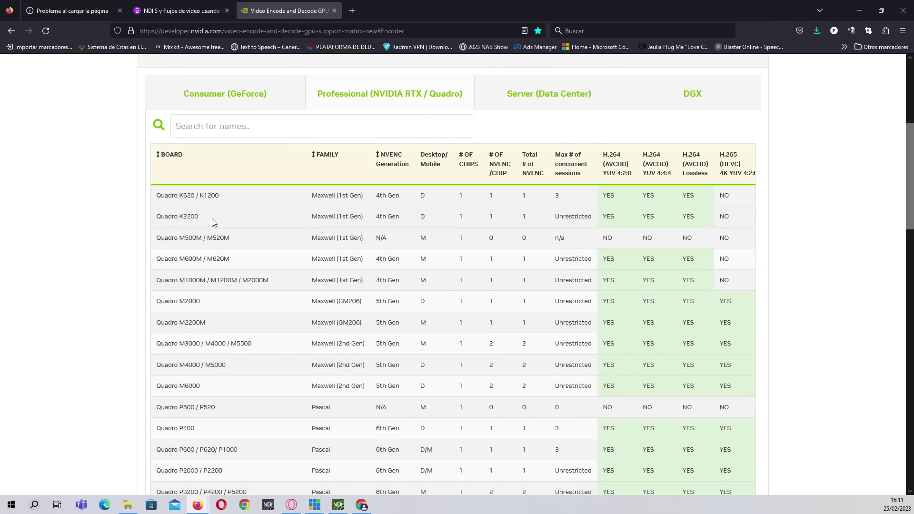
drag(212, 218, 154, 217)
drag(552, 217, 598, 220)
click(337, 504)
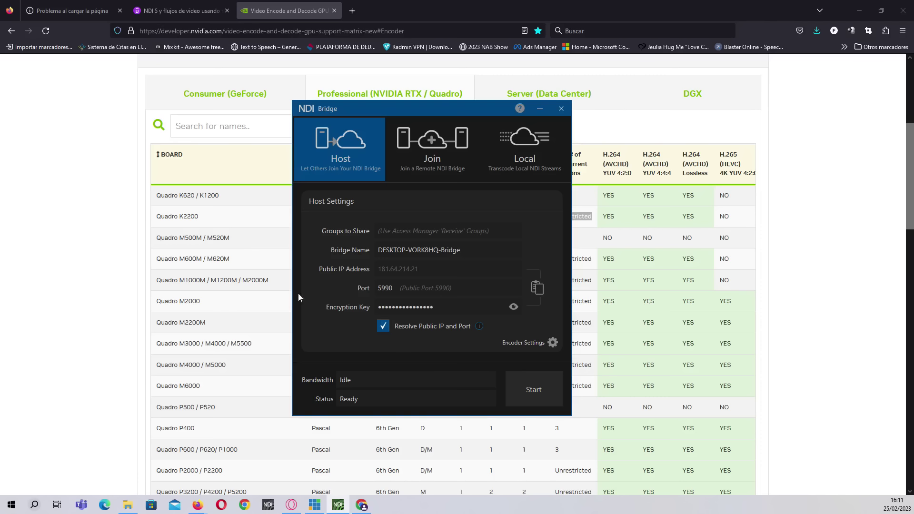
click(553, 344)
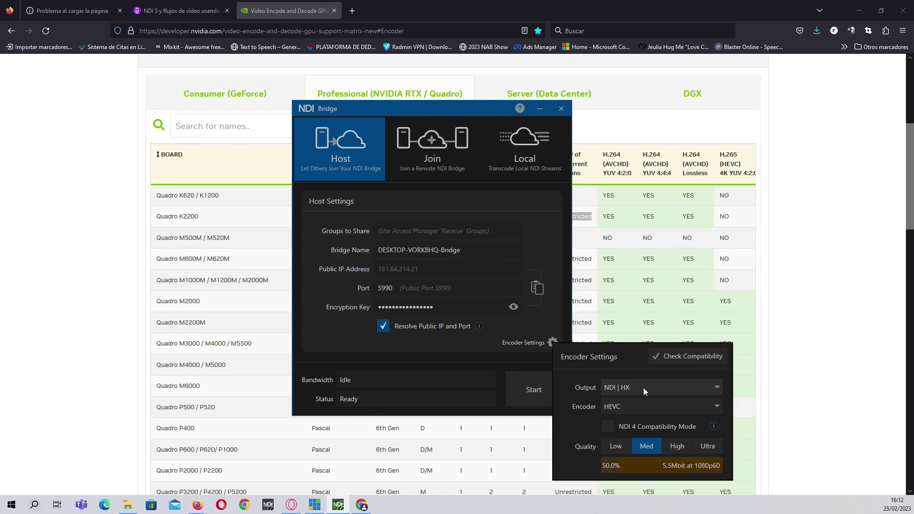
click(626, 407)
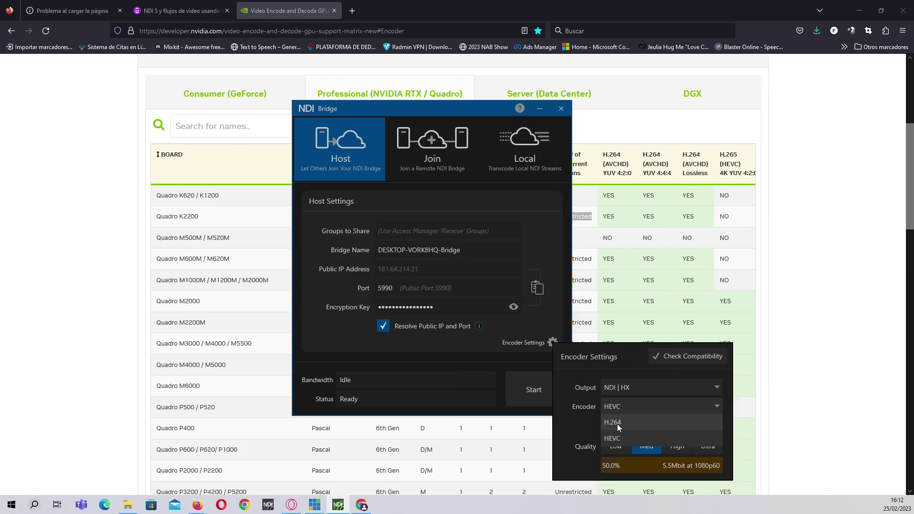
click(231, 340)
drag(157, 195, 286, 424)
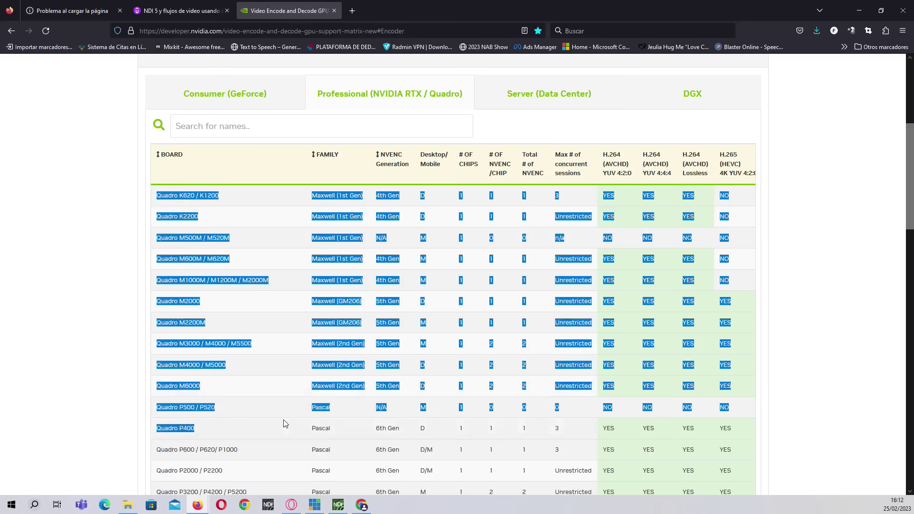
Highlight the Maxwell rows from M600M to M6000, then the K2200's total NVENC count of 1.
click(475, 333)
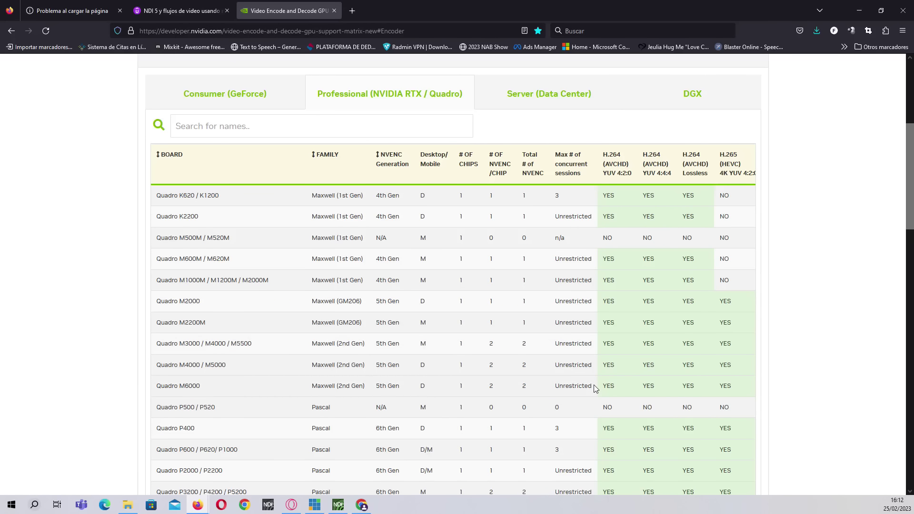
drag(595, 388, 553, 264)
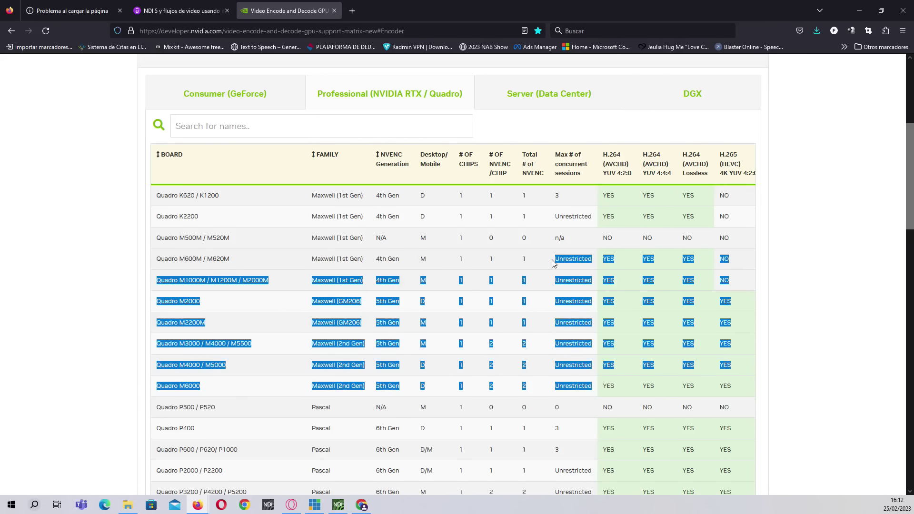
click(553, 263)
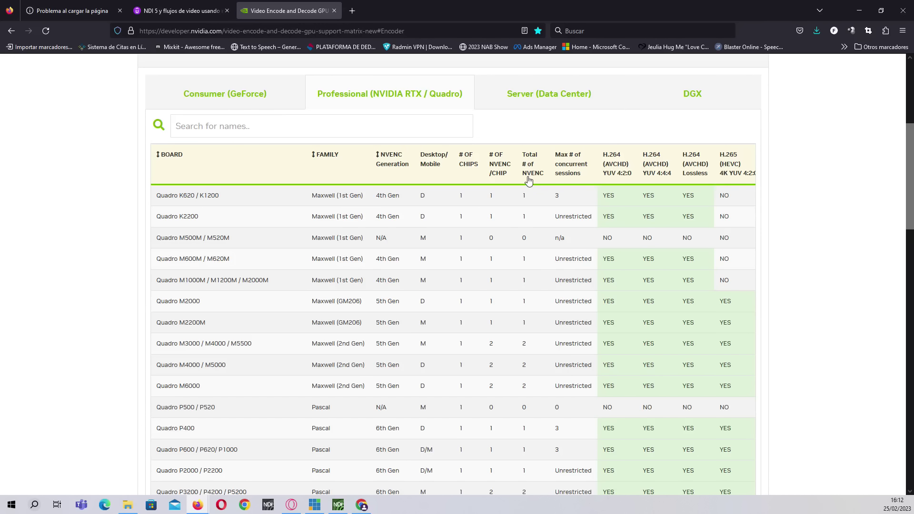
double_click(524, 216)
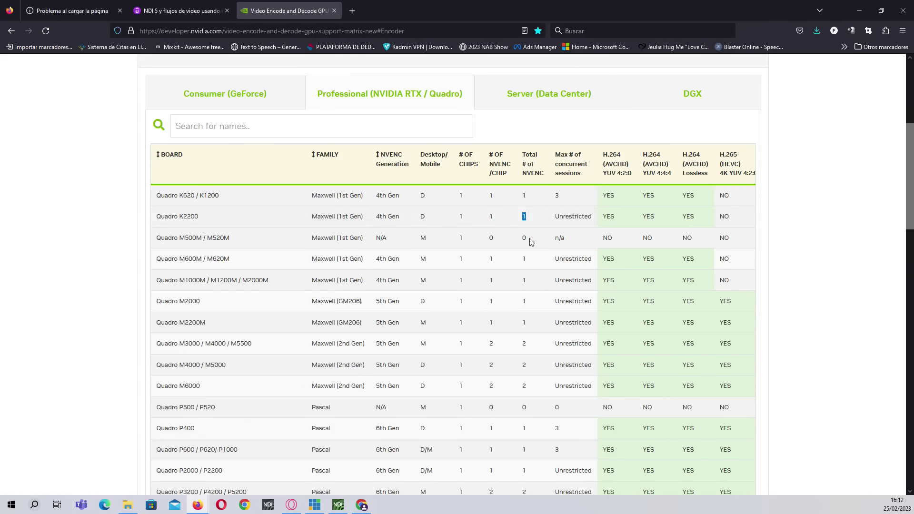
Highlight the Quadro M6000's NVENC count of 2 and the Quadro GP100's count of 3.
scroll(529, 238, down, 1)
scroll(535, 289, down, 3)
double_click(532, 288)
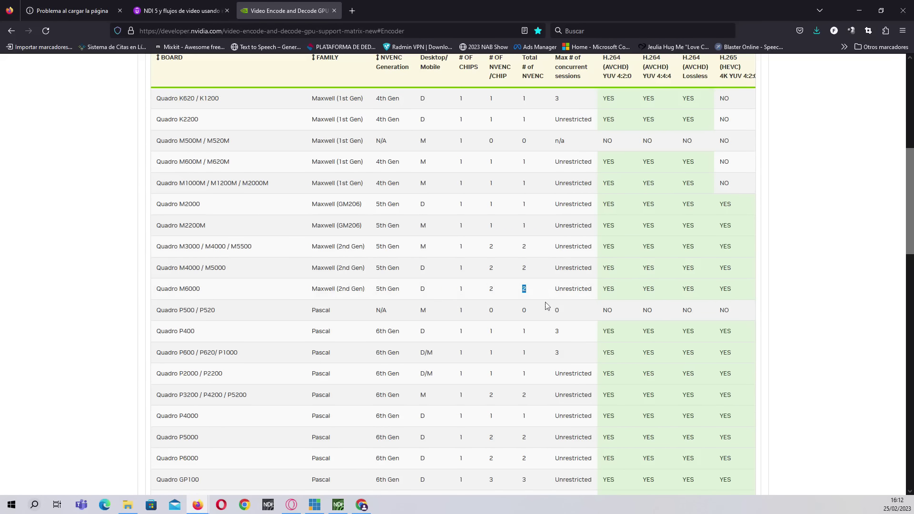
scroll(550, 303, down, 7)
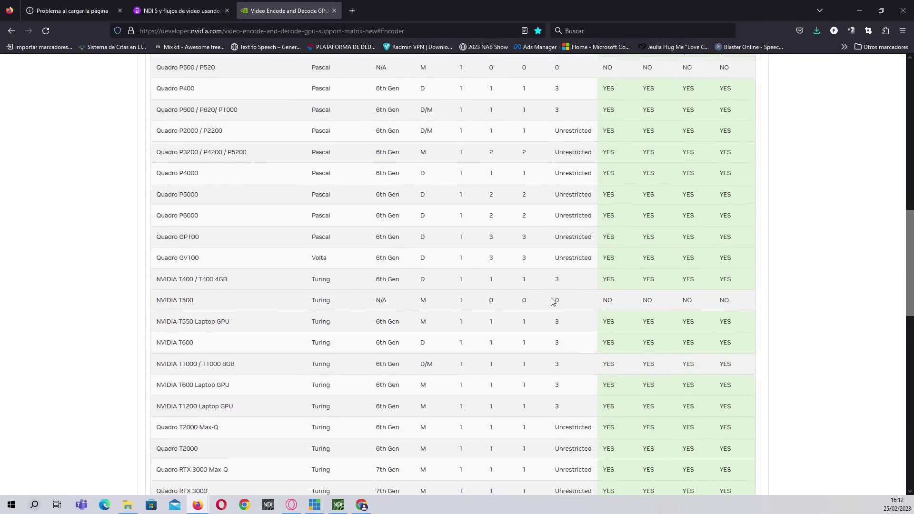
drag(157, 285, 523, 305)
click(523, 305)
double_click(523, 285)
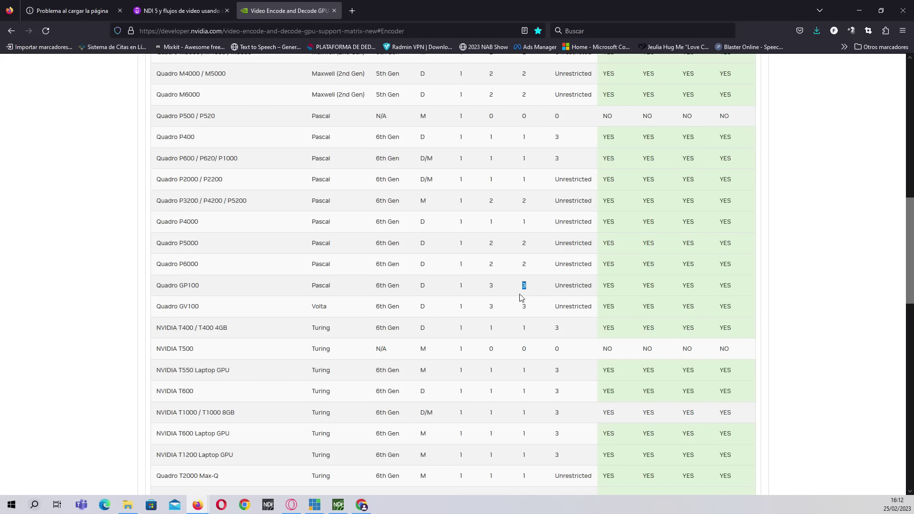
Return to the top of the matrix and bring NDI Bridge's Host settings back in front.
scroll(532, 296, up, 6)
scroll(532, 296, up, 5)
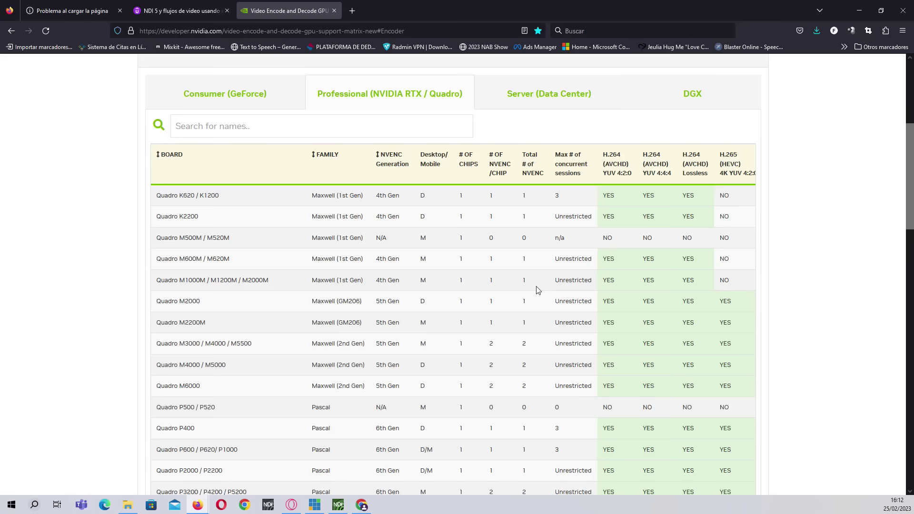
click(338, 504)
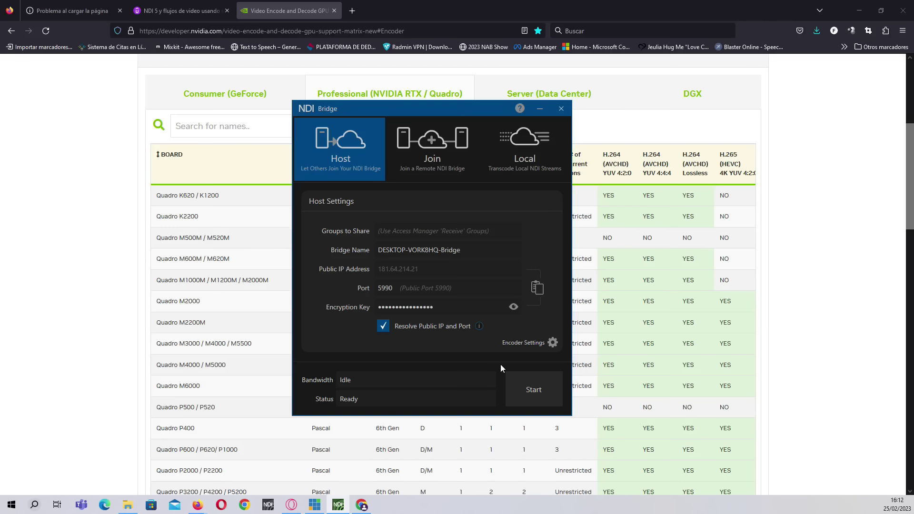
In the host Encoder Settings, set Output to NDI High Bandwidth, greying out the HEVC options.
click(553, 343)
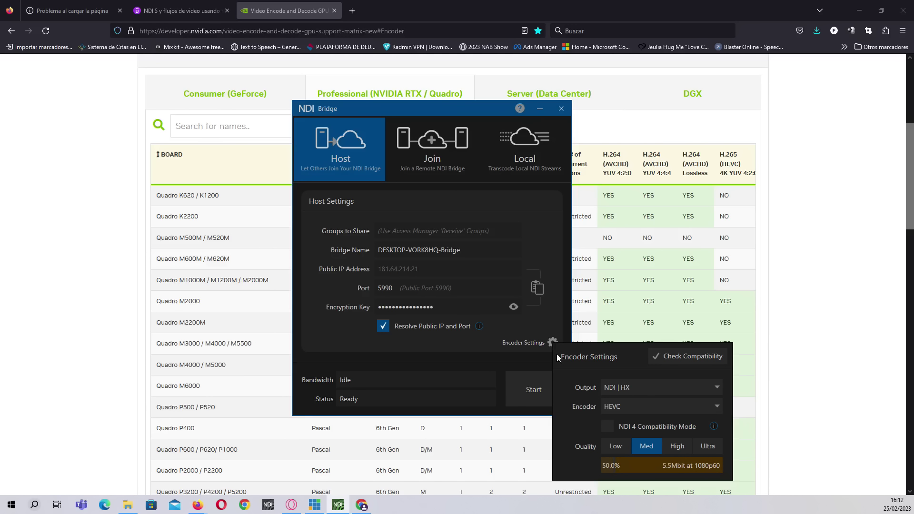
click(633, 389)
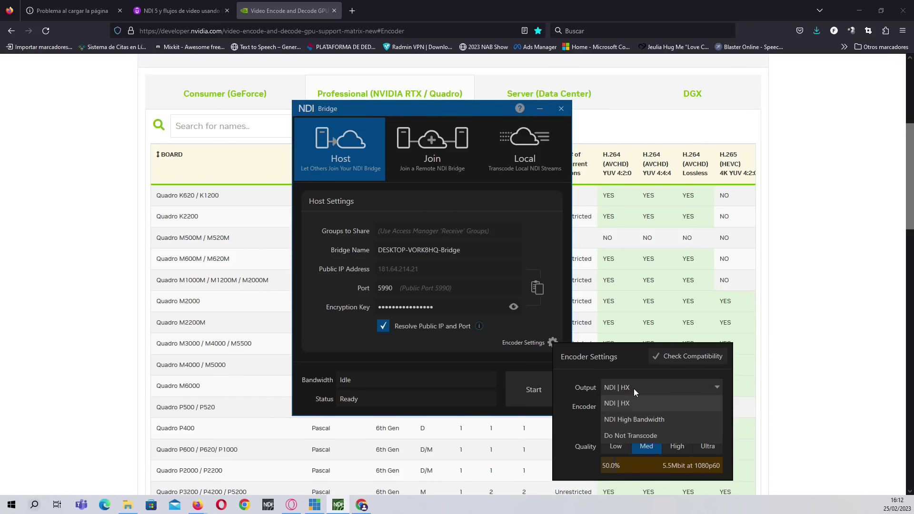
click(626, 415)
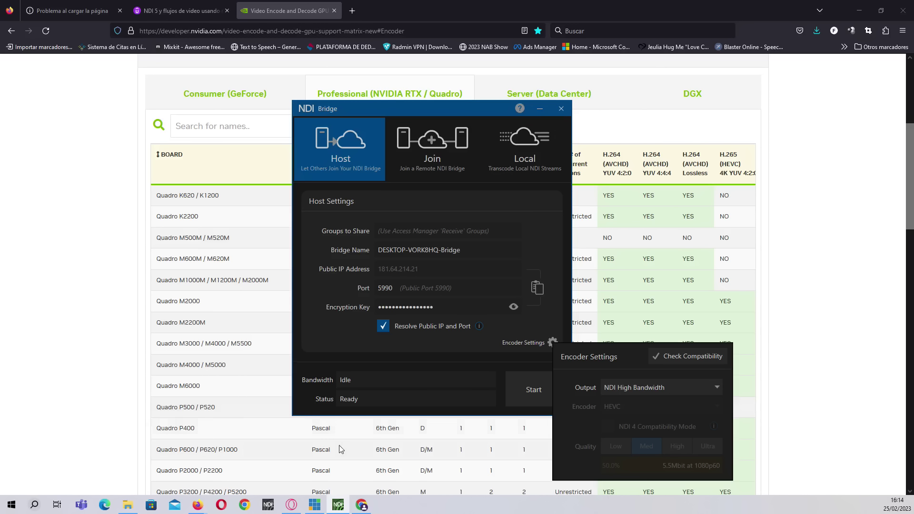
Show the Consumer (GeForce) encoder support table on NVIDIA's GPU support matrix page.
scroll(221, 216, up, 3)
click(109, 237)
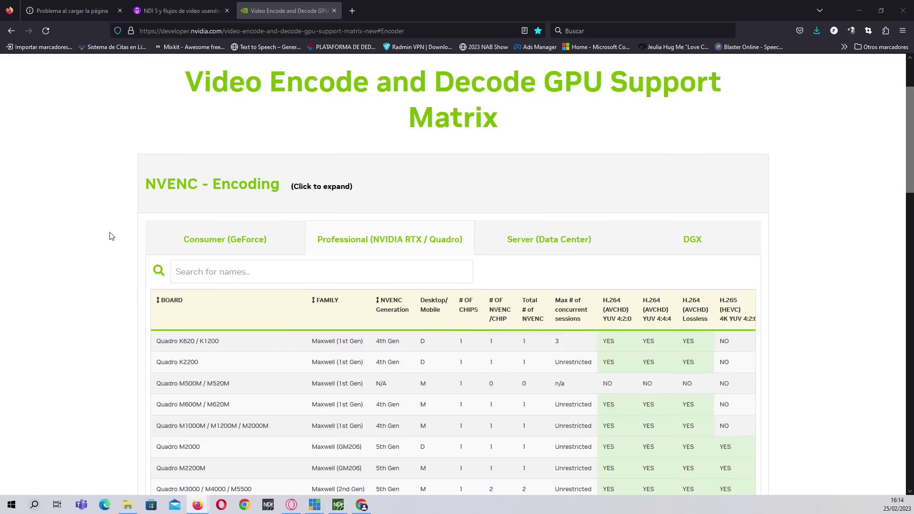
click(217, 245)
scroll(289, 321, down, 3)
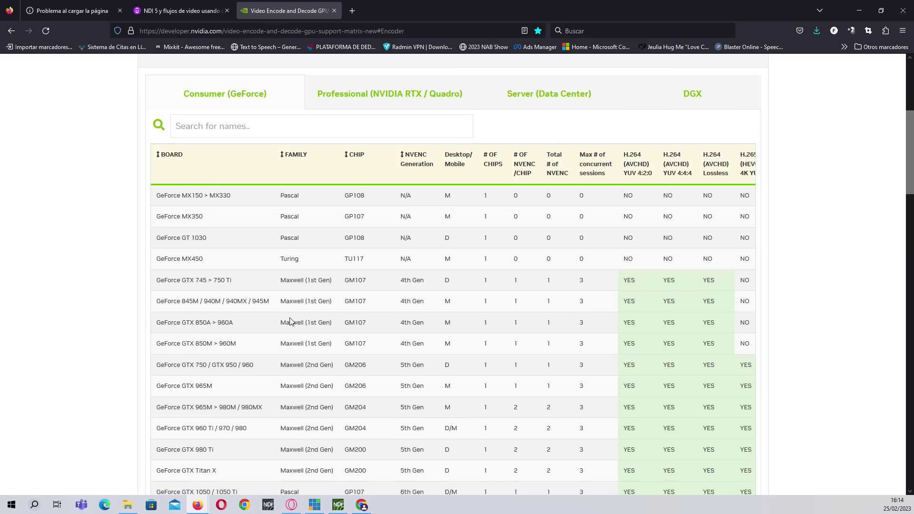
Switch to the Professional (NVIDIA RTX / Quadro) table and review the Quadro rows K620 to M3000.
click(372, 97)
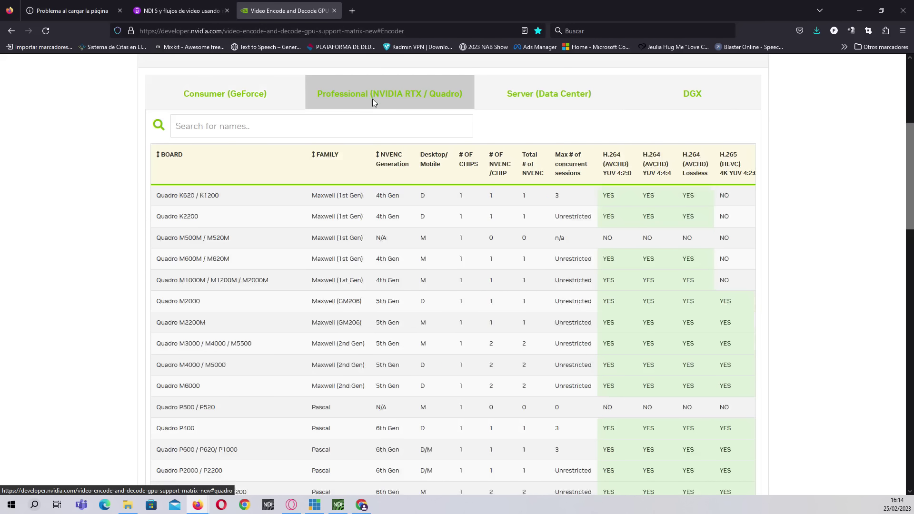
scroll(314, 293, down, 2)
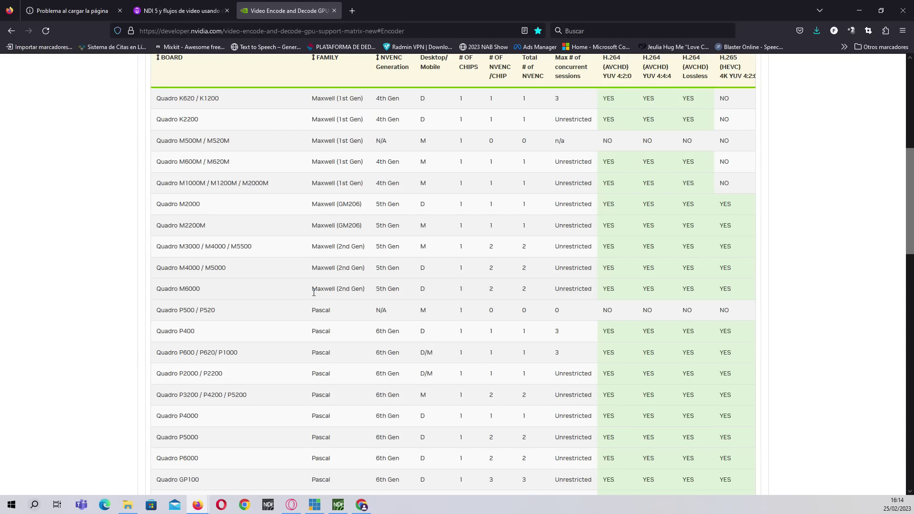
scroll(314, 292, up, 2)
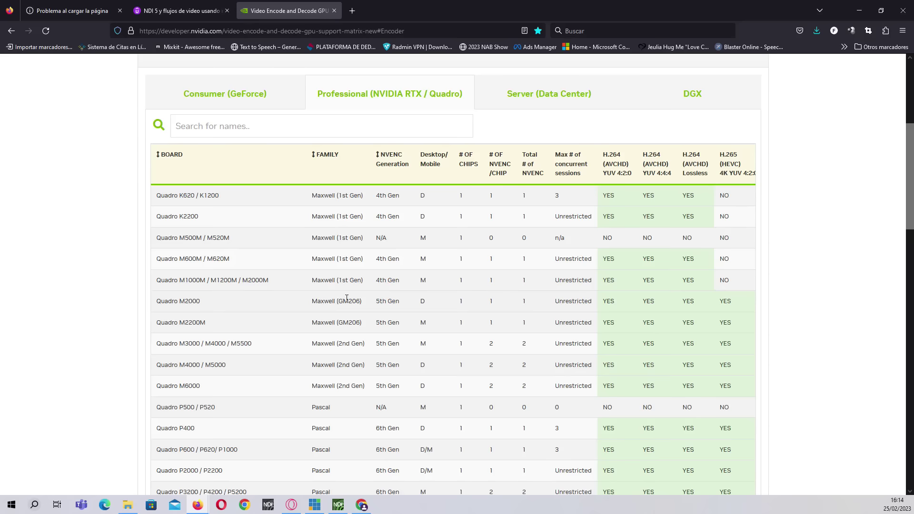
scroll(233, 243, down, 1)
drag(153, 189, 266, 299)
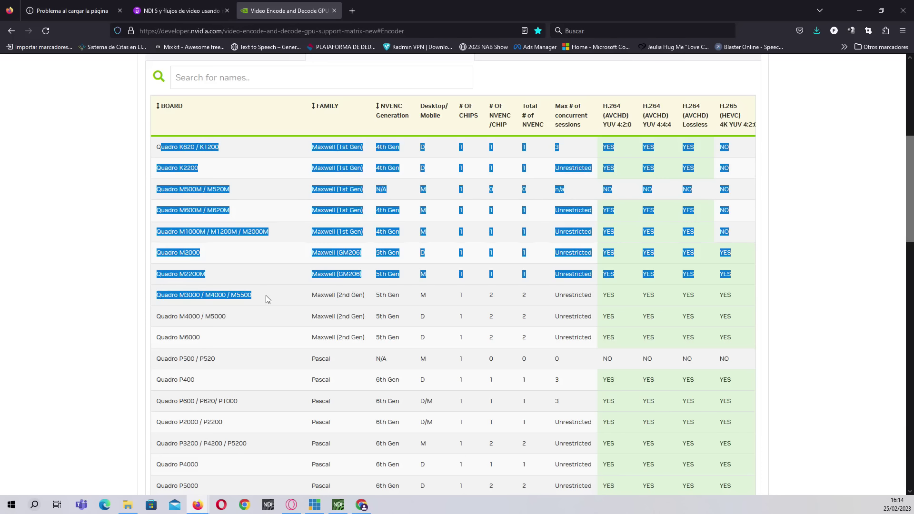
click(471, 245)
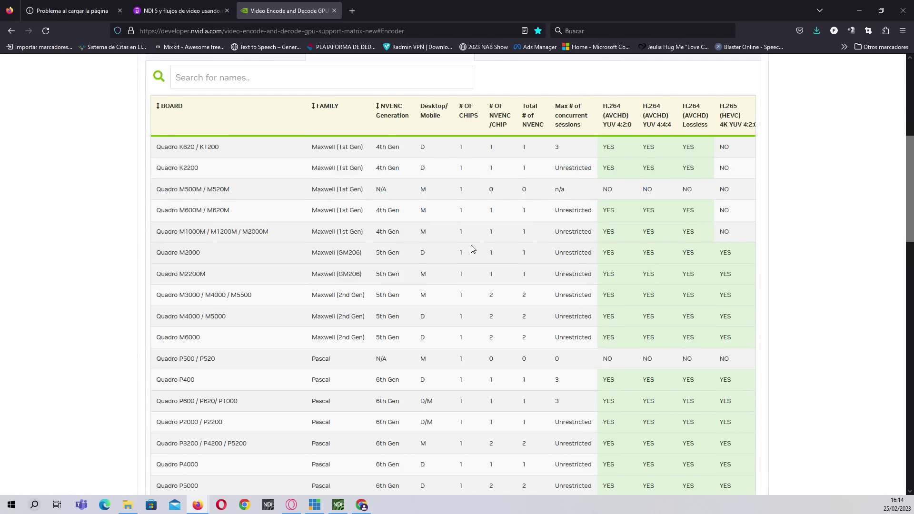
scroll(372, 372, up, 2)
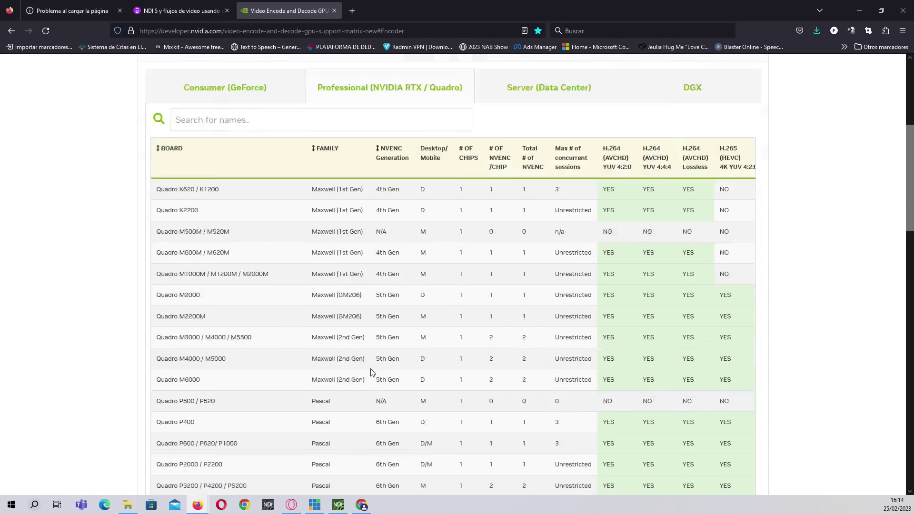
scroll(371, 371, down, 5)
scroll(372, 372, up, 2)
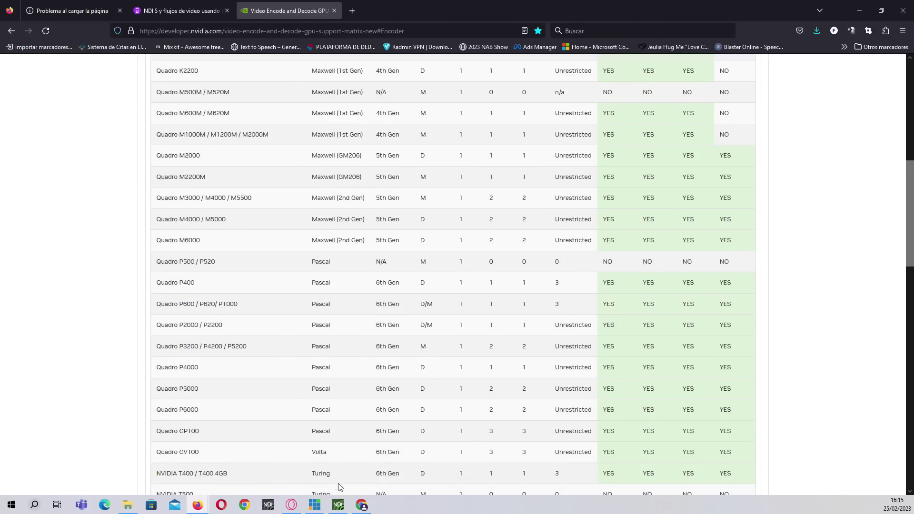
Check NDI Bridge's Encoder Settings, start hosting the bridge, then bring up the Visio diagram.
click(340, 507)
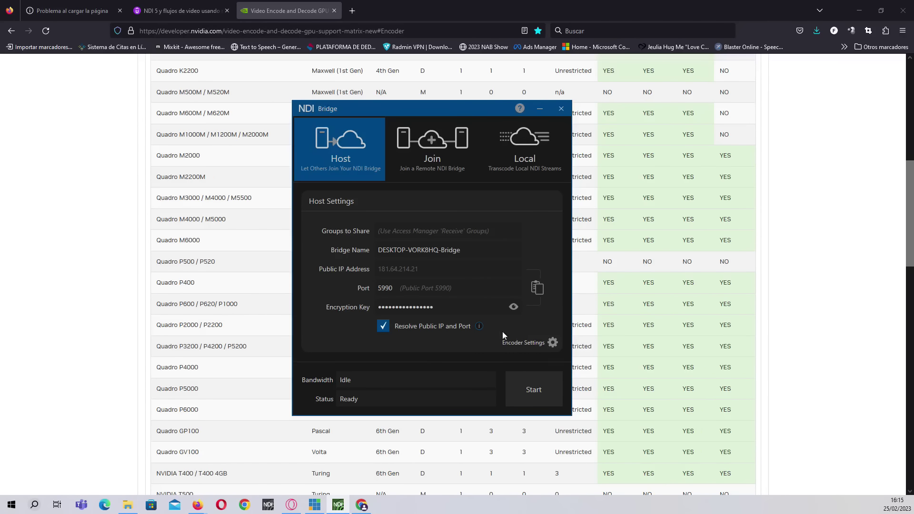
click(552, 341)
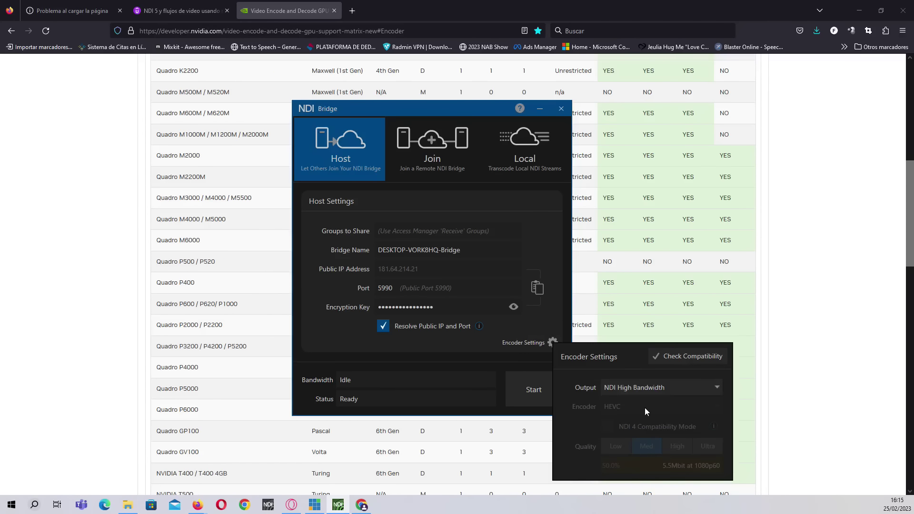
click(473, 357)
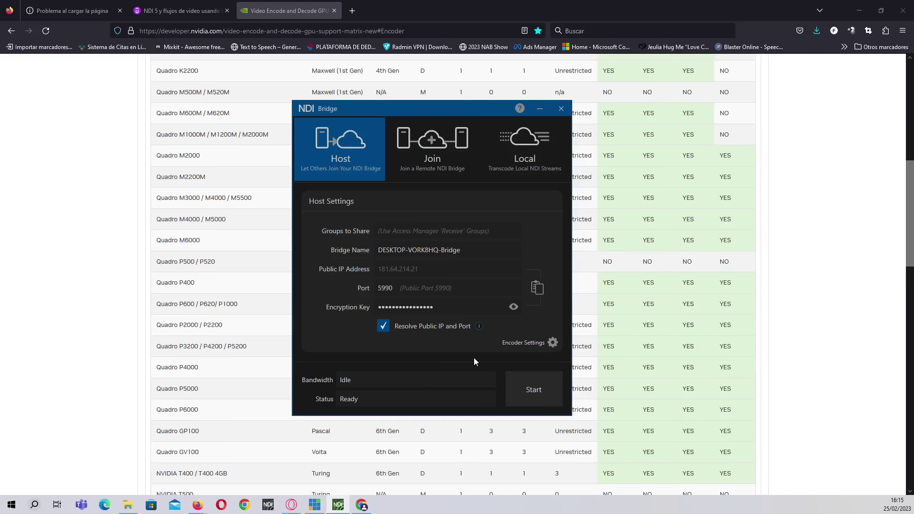
click(536, 398)
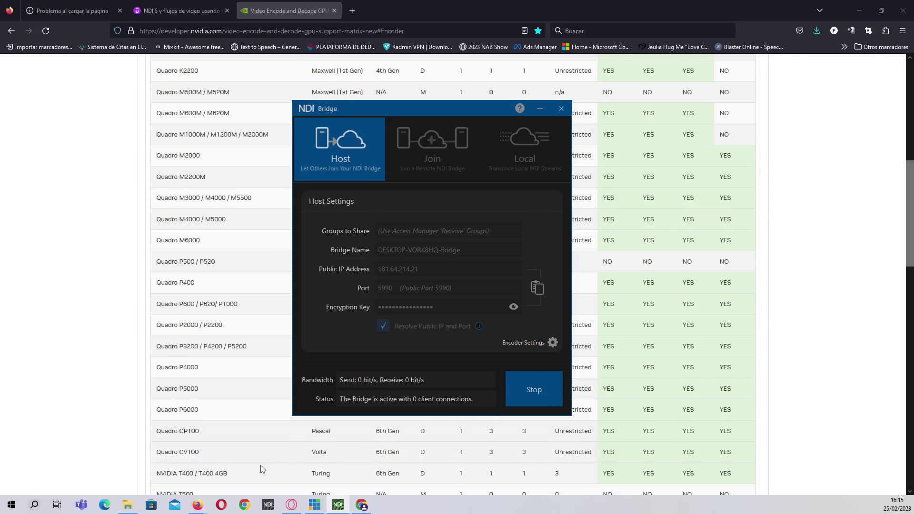
click(362, 505)
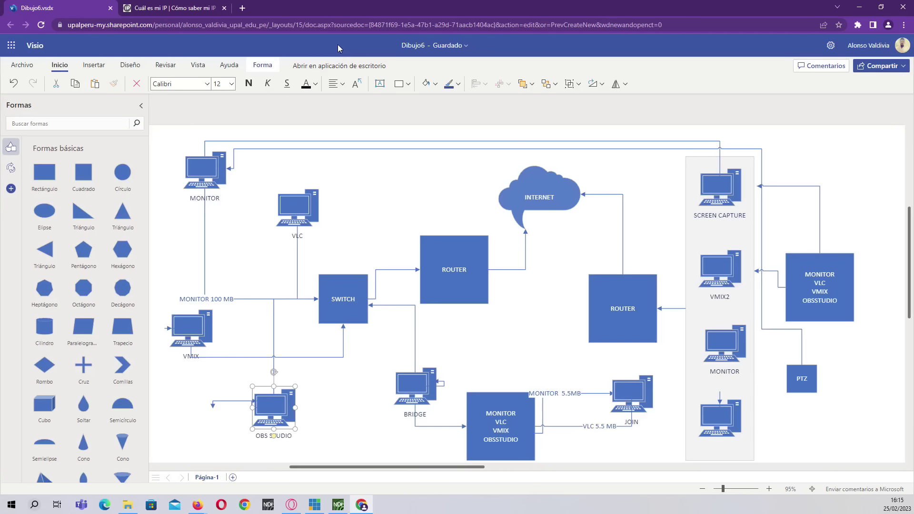
Minimize the Chrome window holding the Dibujo6 Visio diagram.
click(855, 8)
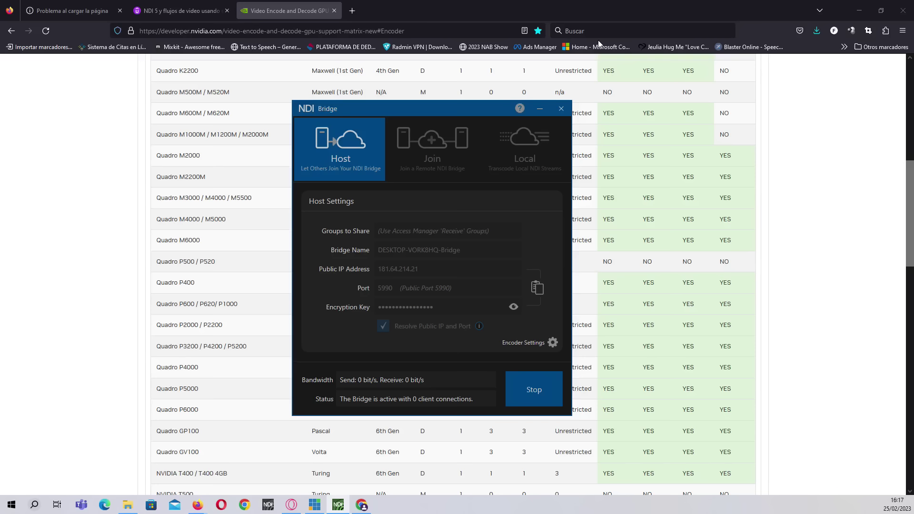
Move and minimize the NDI Bridge window, then launch NDI Studio Monitor from the Start menu.
drag(491, 109, 493, 136)
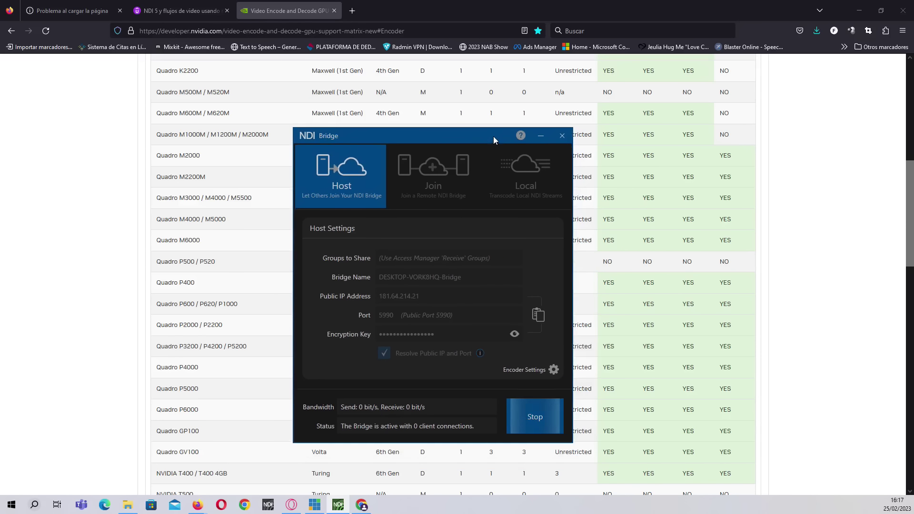
click(540, 138)
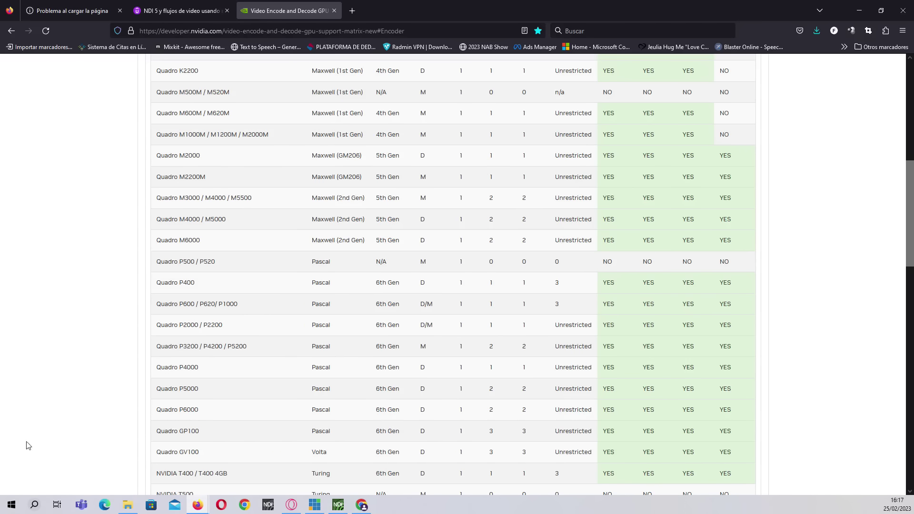
click(7, 513)
click(7, 512)
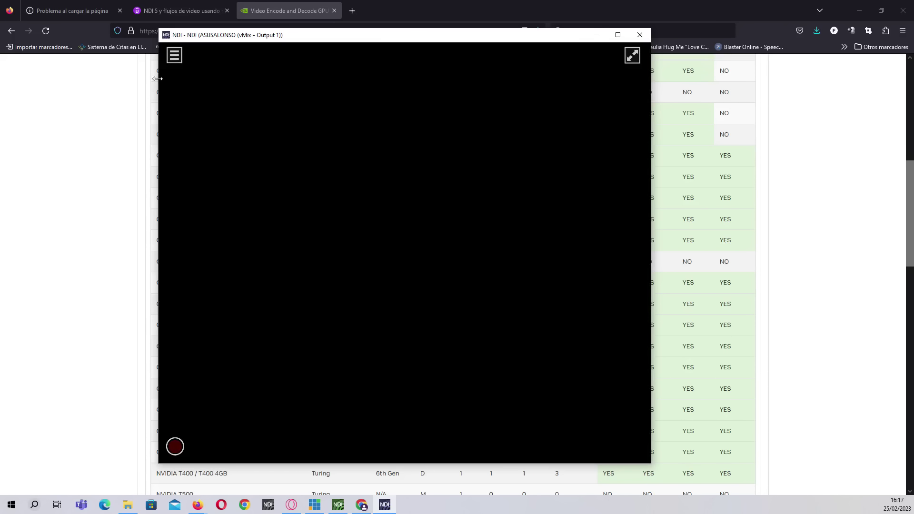
Preview DESKTOP-VORK8HQ's vMix - Output 1 source, then set the monitor's source back to None.
click(174, 55)
mouse_move(247, 67)
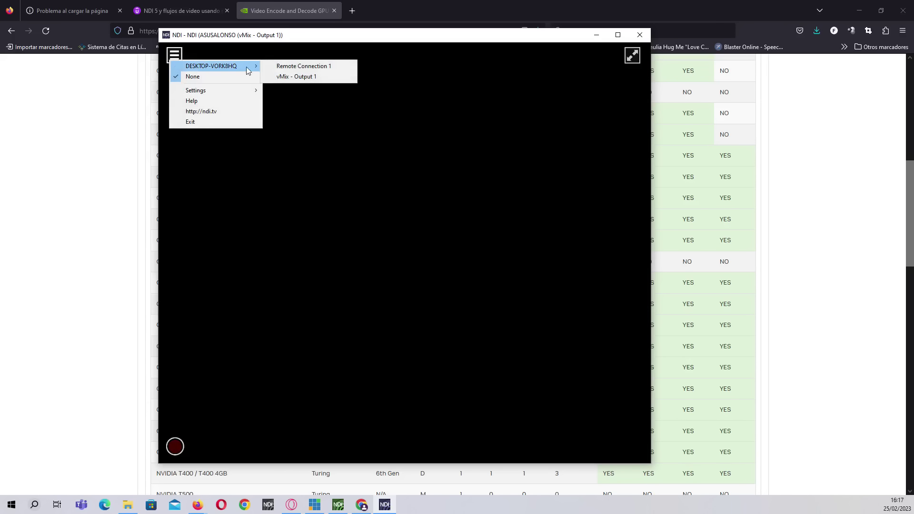
click(305, 77)
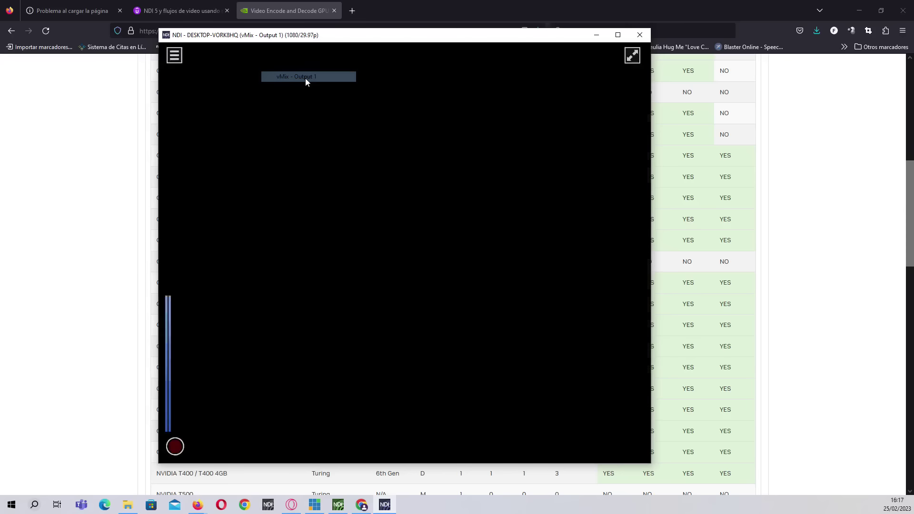
click(174, 55)
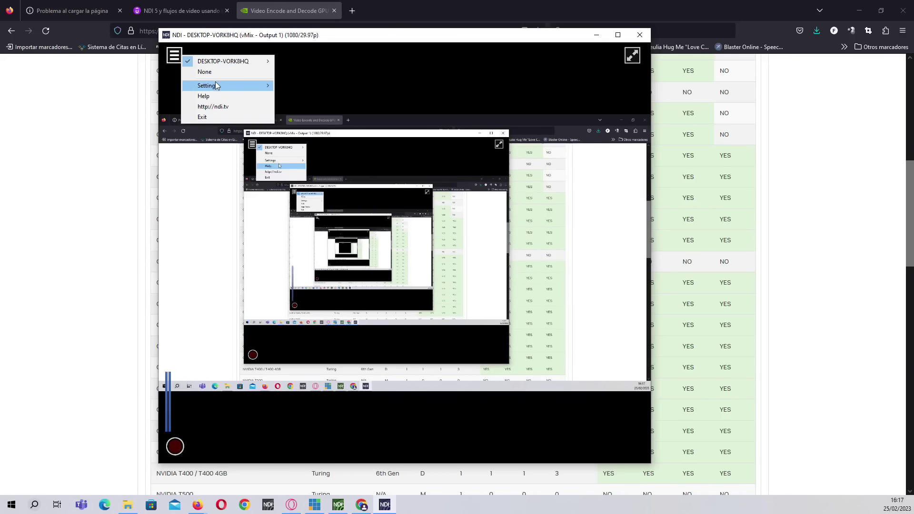
click(215, 71)
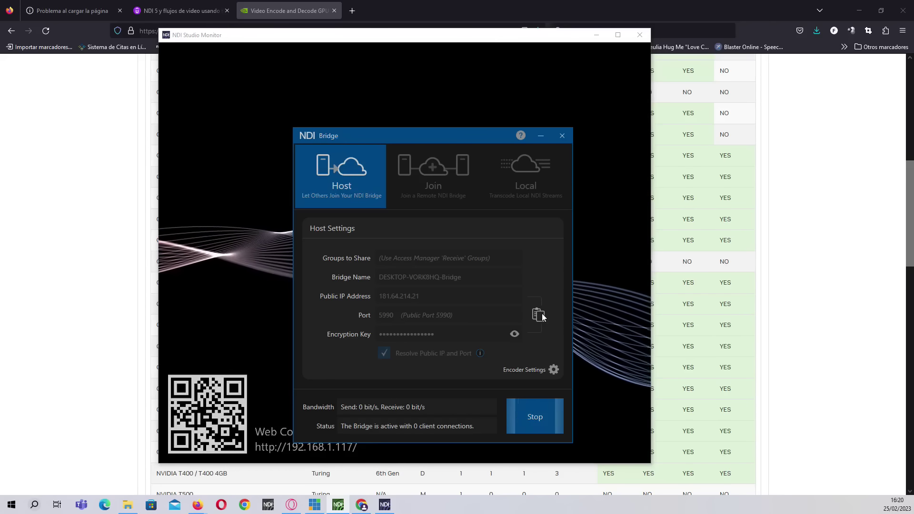
click(11, 505)
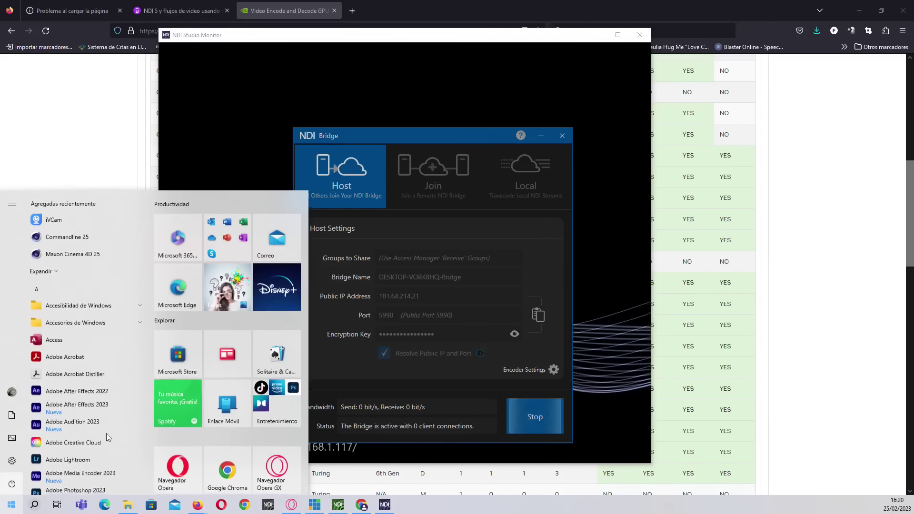
click(535, 320)
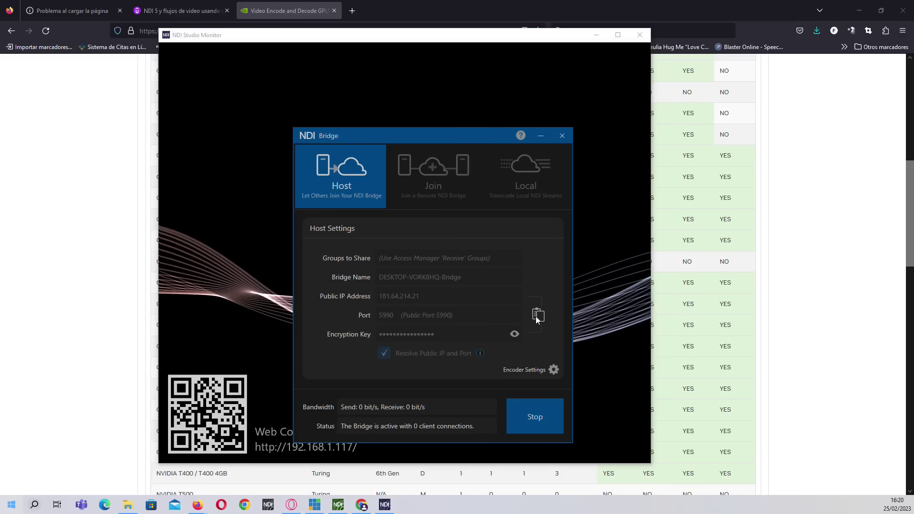
click(12, 506)
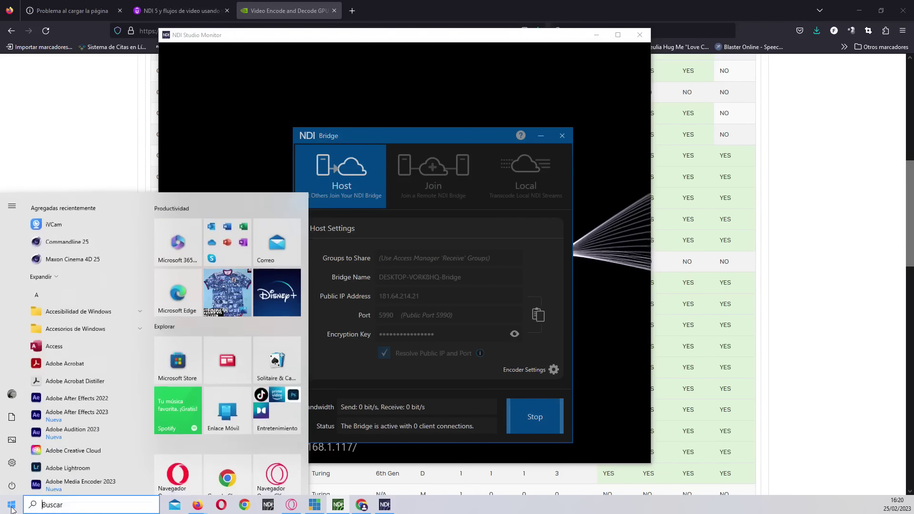
click(12, 505)
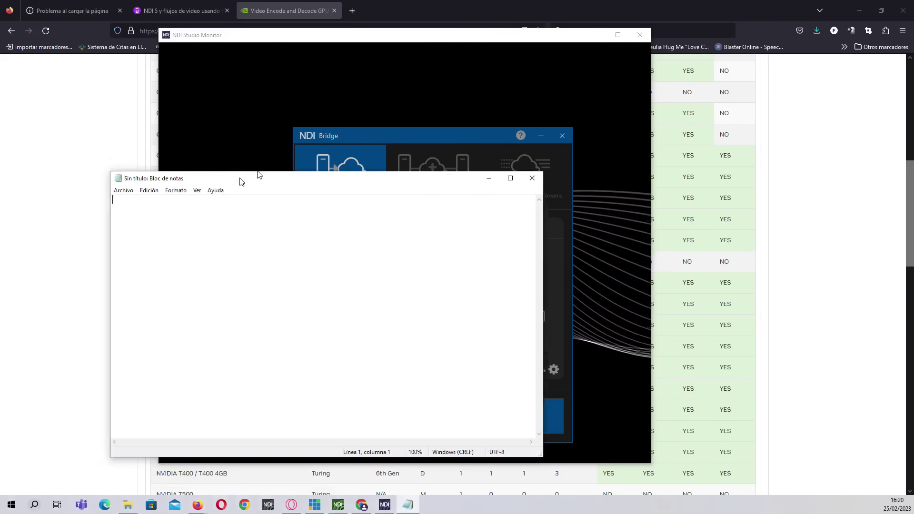
drag(238, 180, 519, 336)
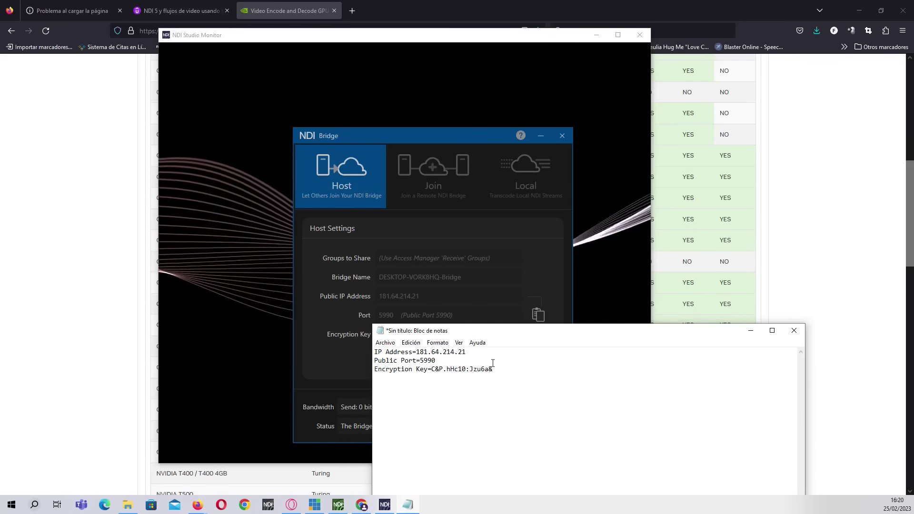
drag(492, 369, 405, 352)
key(ctrl+x)
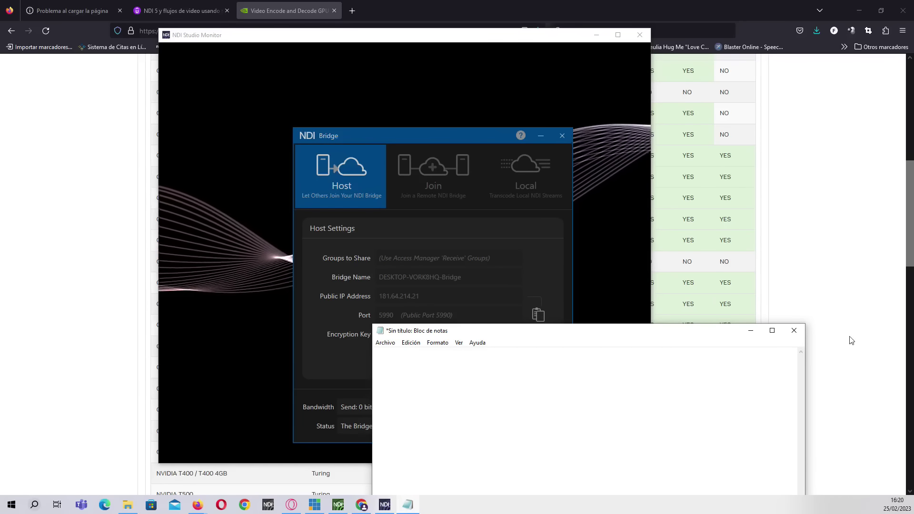
click(793, 331)
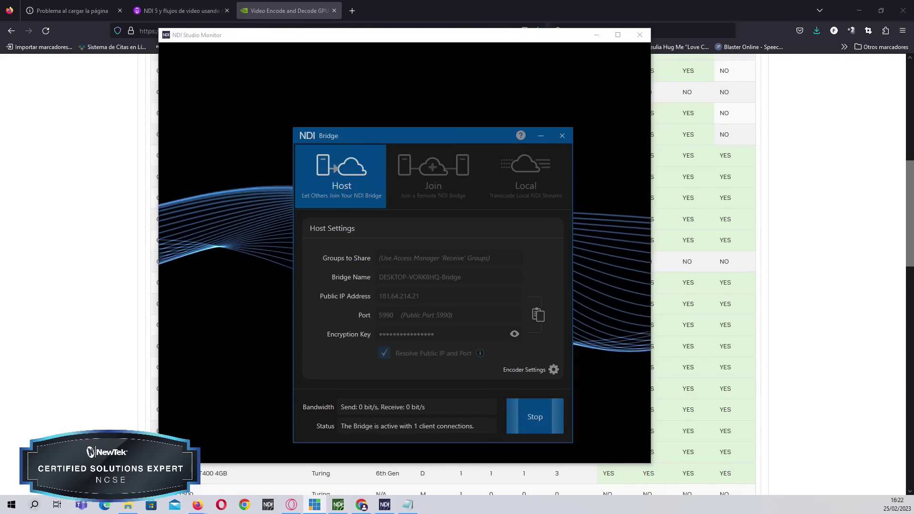
Place Studio Monitor on the right of the screen and the Bridge window on the left.
click(175, 55)
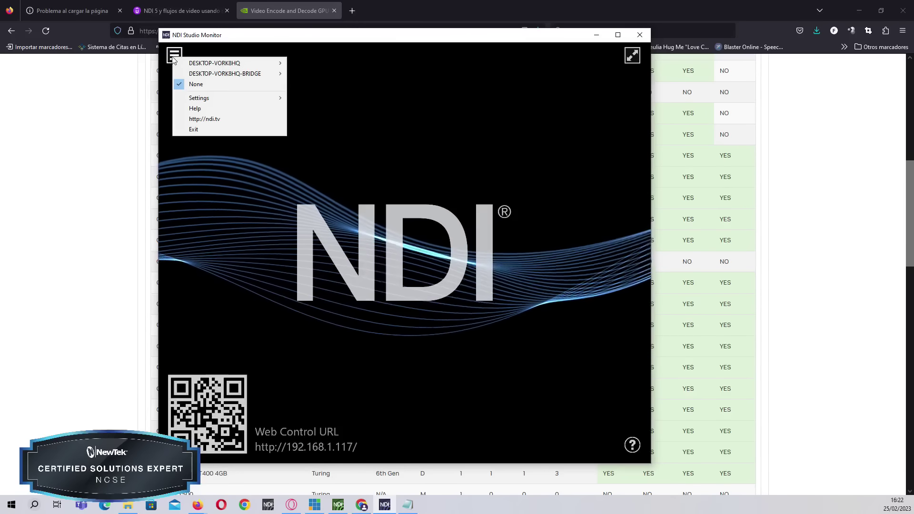
click(407, 88)
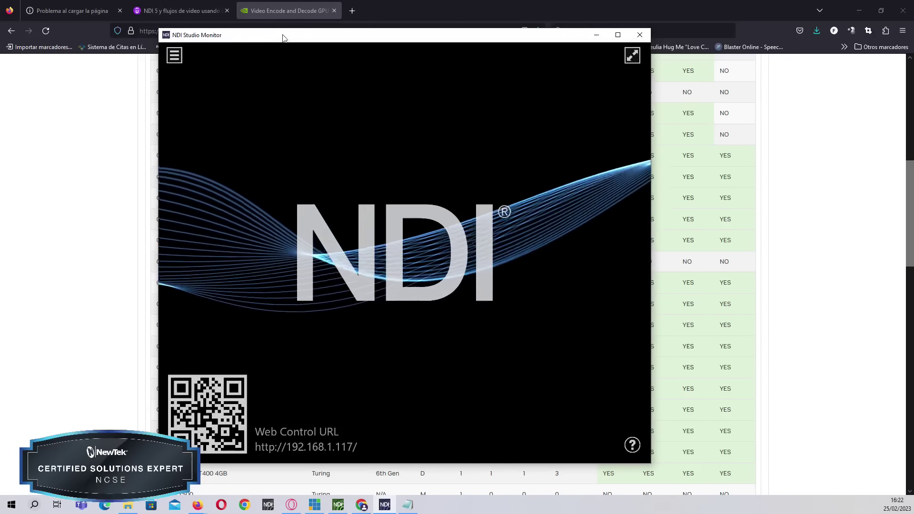
drag(280, 35, 500, 64)
drag(346, 133, 126, 136)
Browse the DESKTOP-VORK8HQ-BRIDGE > ASUSALONSO sources in the monitor's source menu.
click(394, 81)
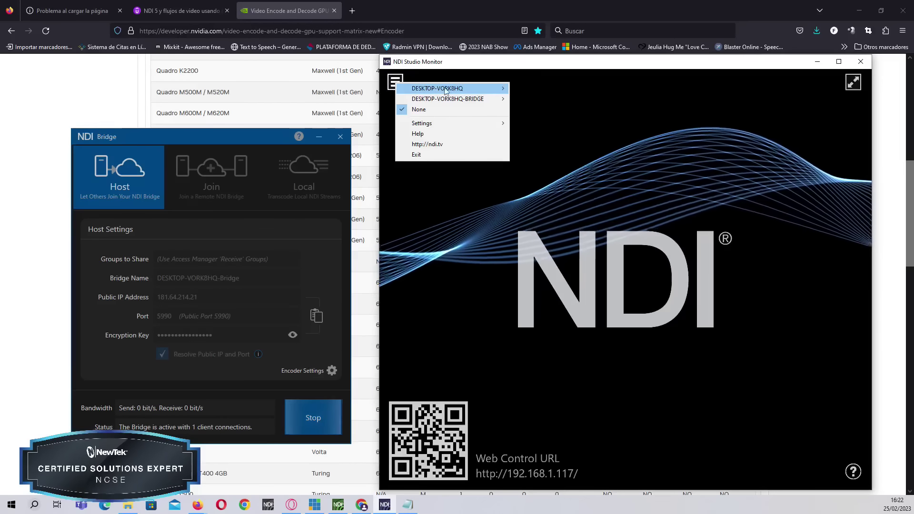
mouse_move(483, 89)
mouse_move(432, 102)
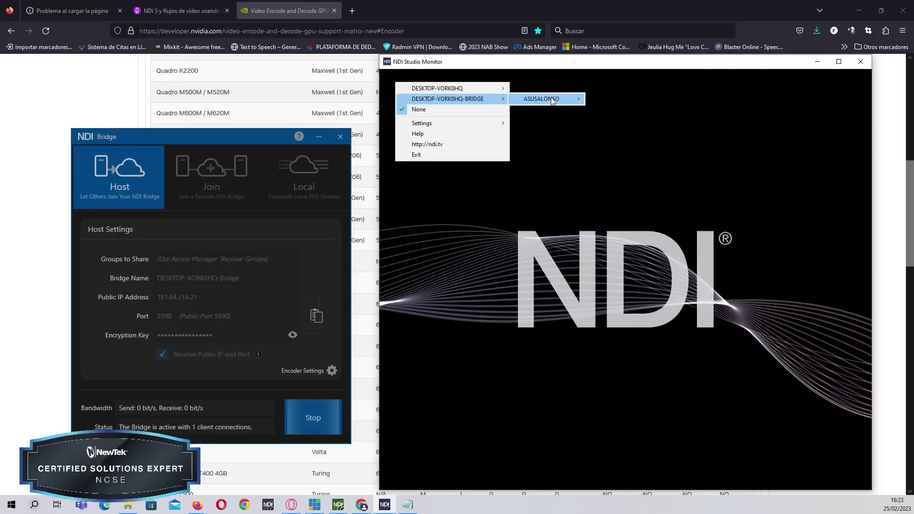
mouse_move(552, 101)
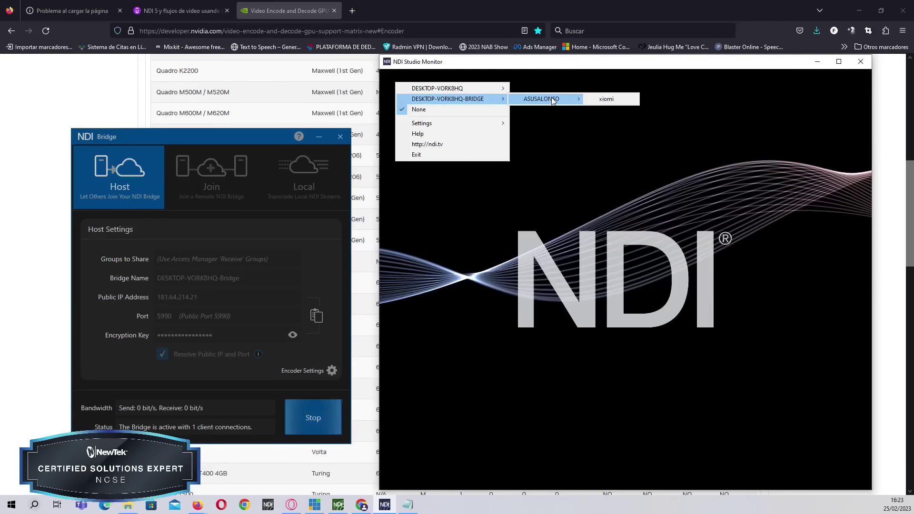
click(432, 108)
click(395, 82)
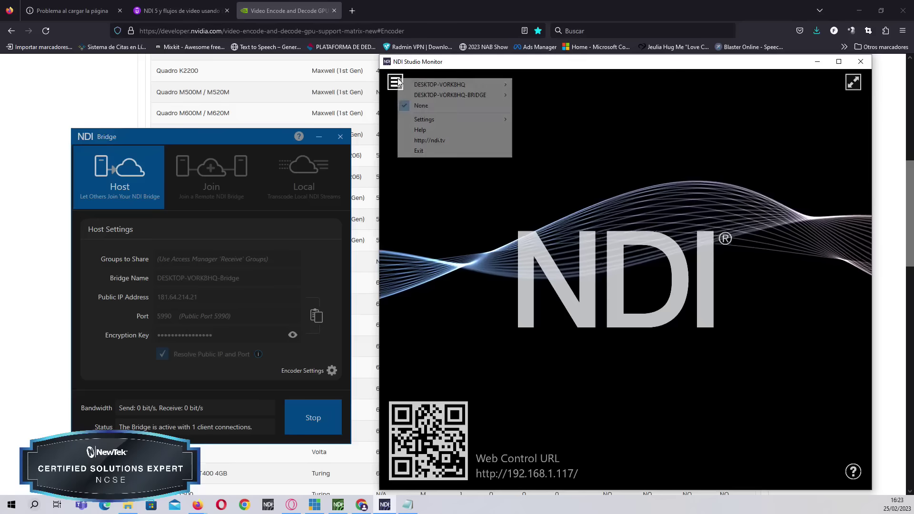
mouse_move(450, 97)
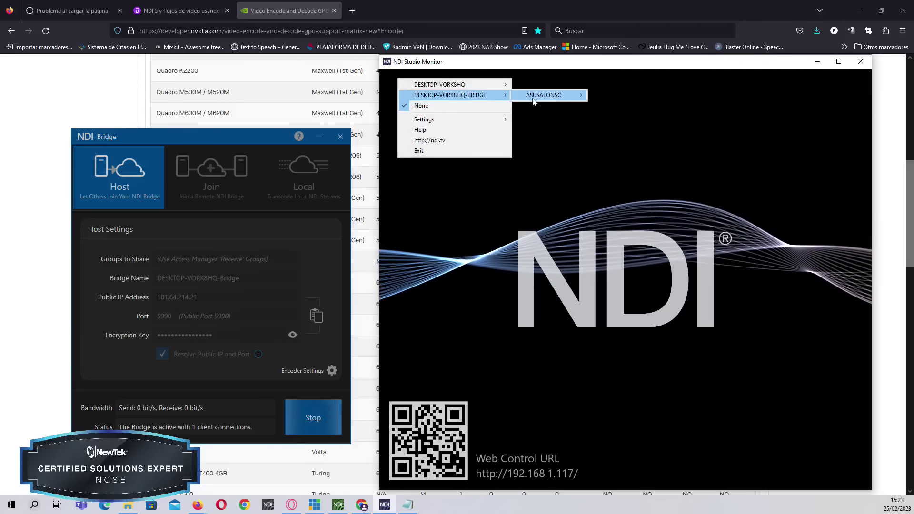
click(539, 150)
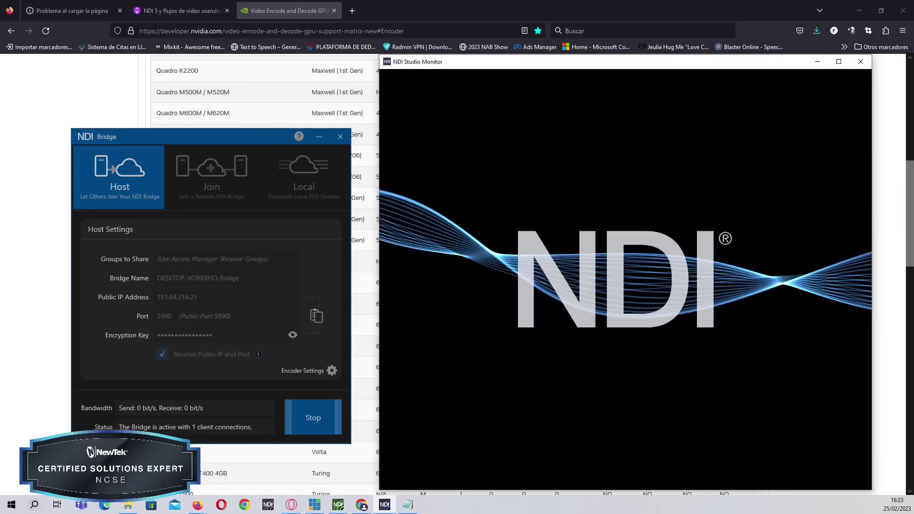
mouse_move(656, 66)
click(395, 82)
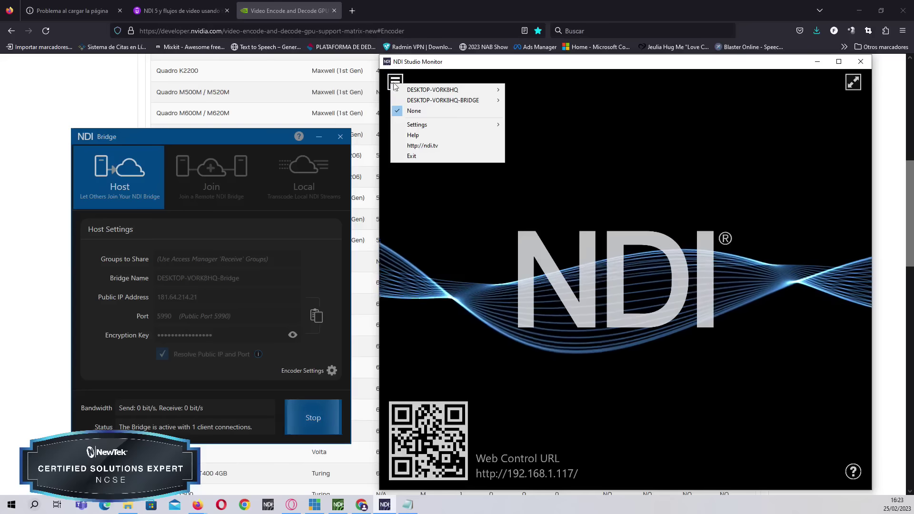
mouse_move(447, 100)
mouse_move(518, 100)
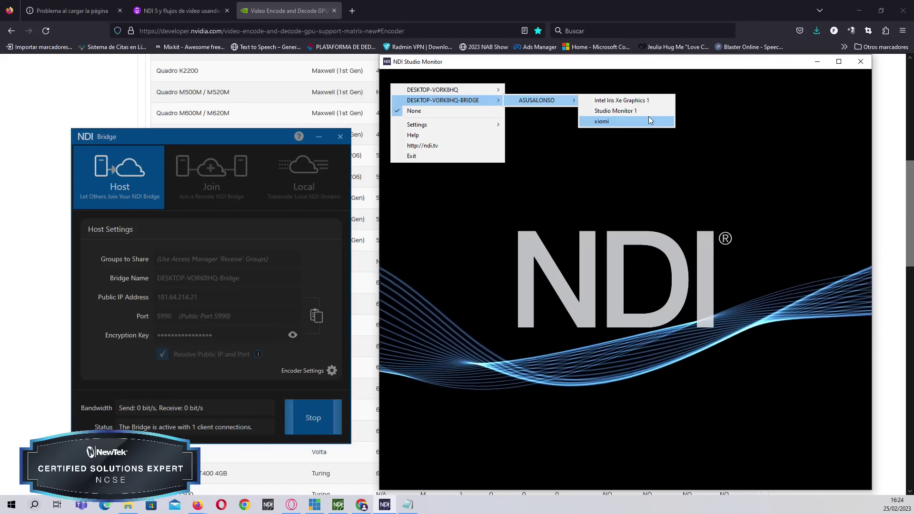
Show ASUSALONSO's Studio Monitor 1 source via DESKTOP-VORK8HQ-BRIDGE, then reopen the source menu.
click(624, 110)
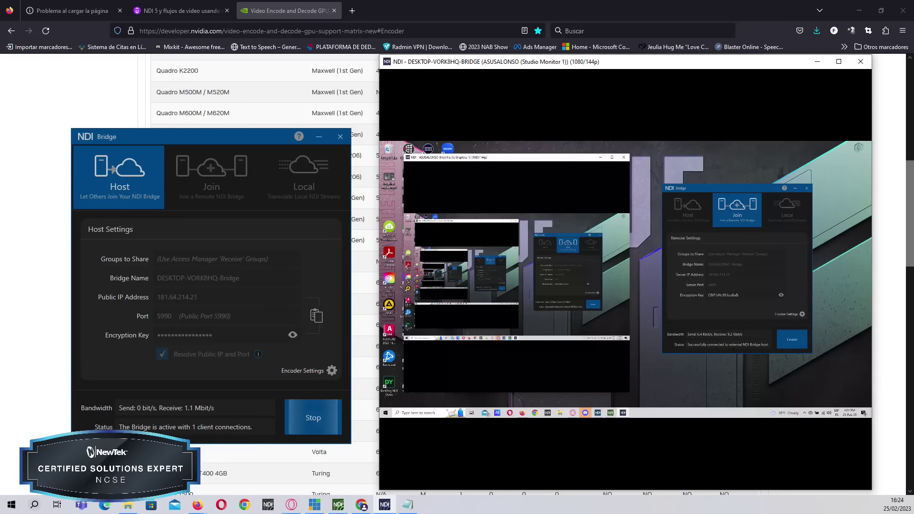
mouse_move(510, 116)
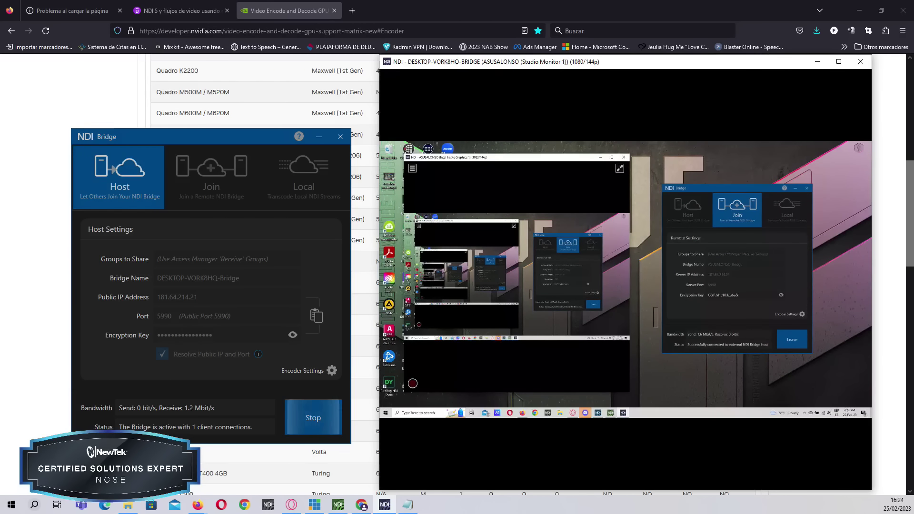
mouse_move(623, 173)
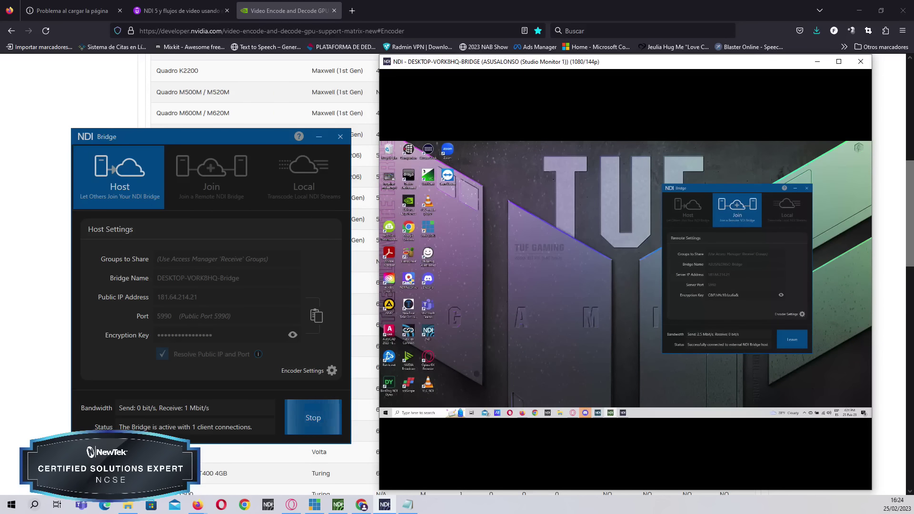
mouse_move(540, 435)
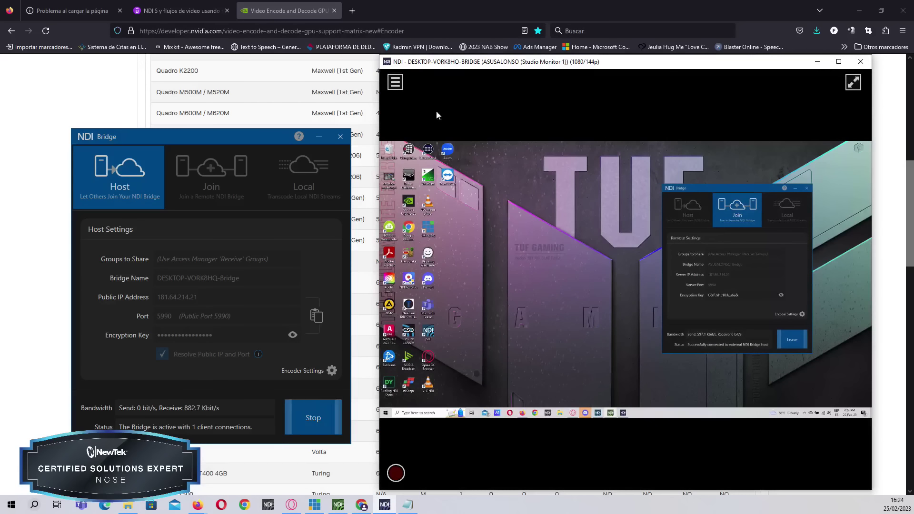
click(395, 82)
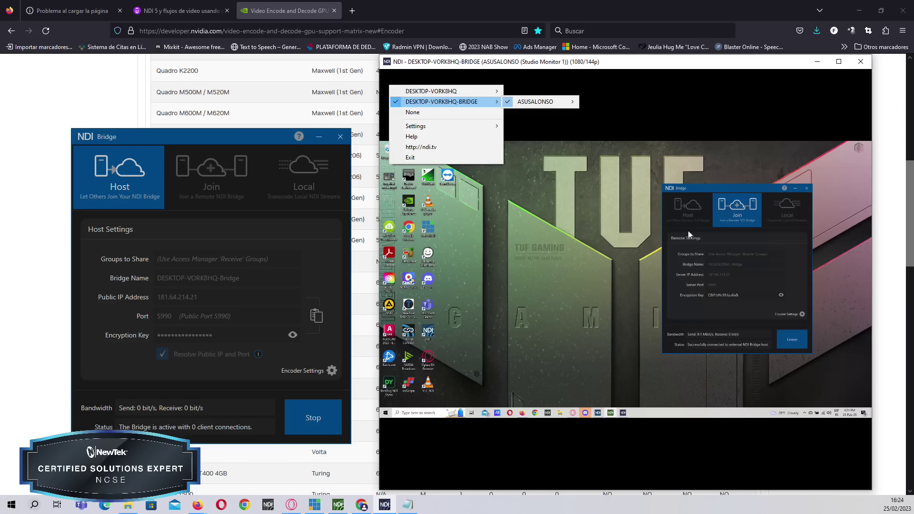
Close the source list and move the Bridge window back to the left side.
click(268, 140)
drag(268, 140, 505, 151)
mouse_move(707, 273)
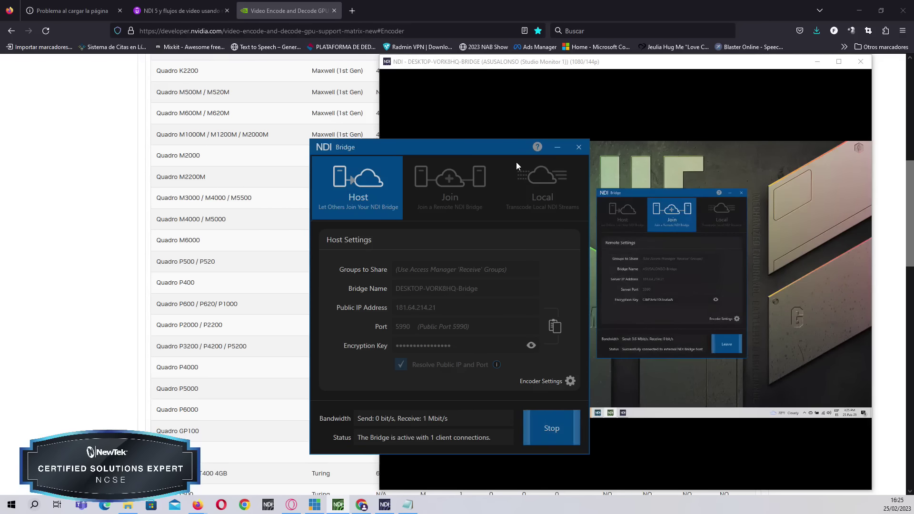
drag(495, 153, 233, 143)
Switch the monitor to ASUSALONSO's Intel Iris Xe Graphics 1 source through the bridge.
click(394, 82)
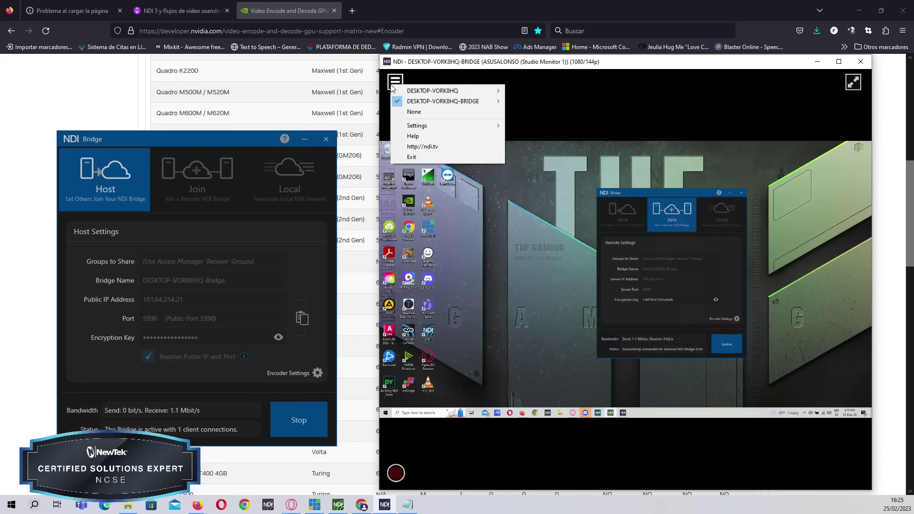
mouse_move(462, 106)
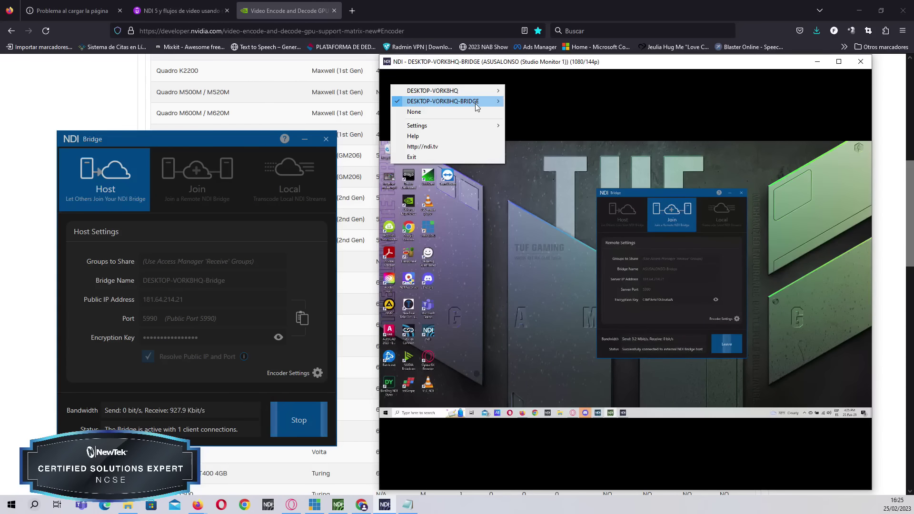
mouse_move(569, 107)
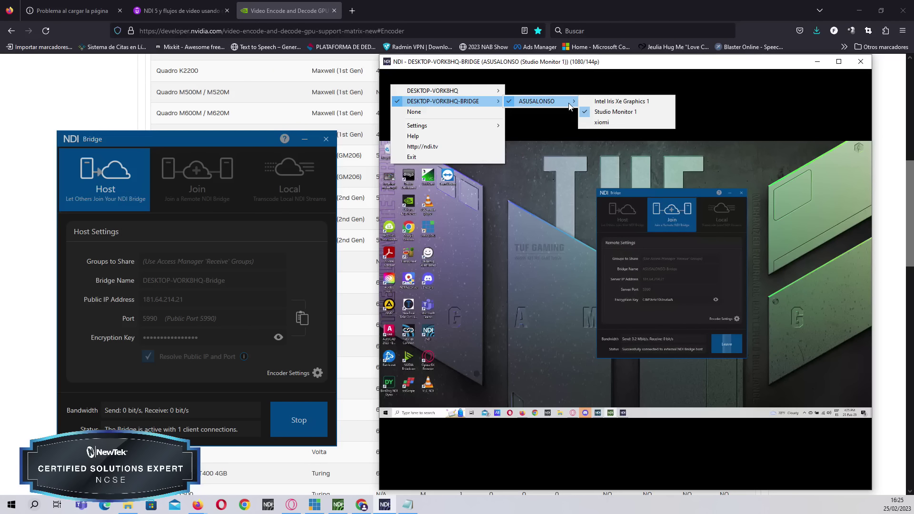
click(602, 102)
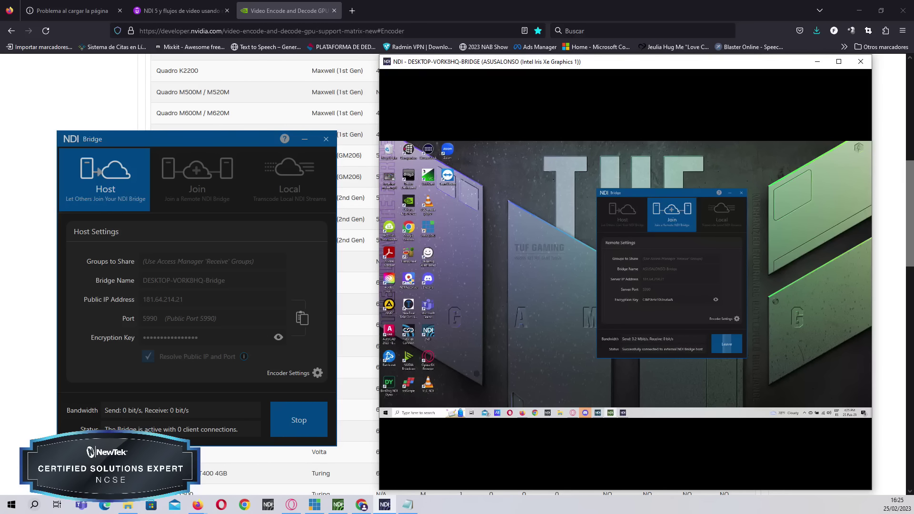
mouse_move(550, 157)
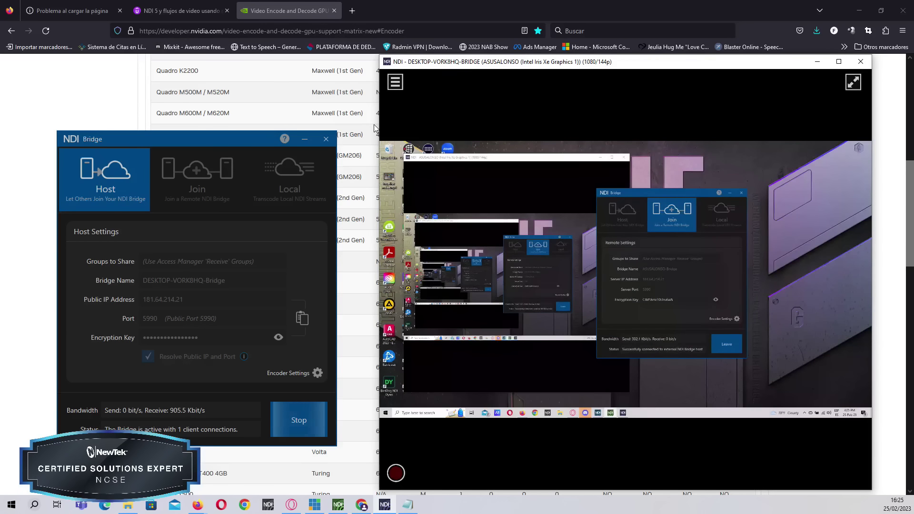
mouse_move(415, 178)
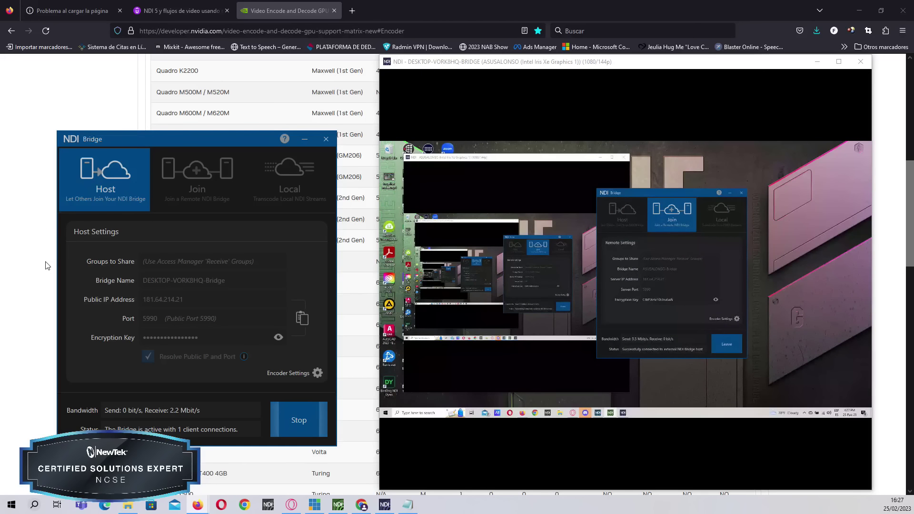
Stop the bridge host, then close the NDI Bridge and Studio Monitor windows.
click(323, 408)
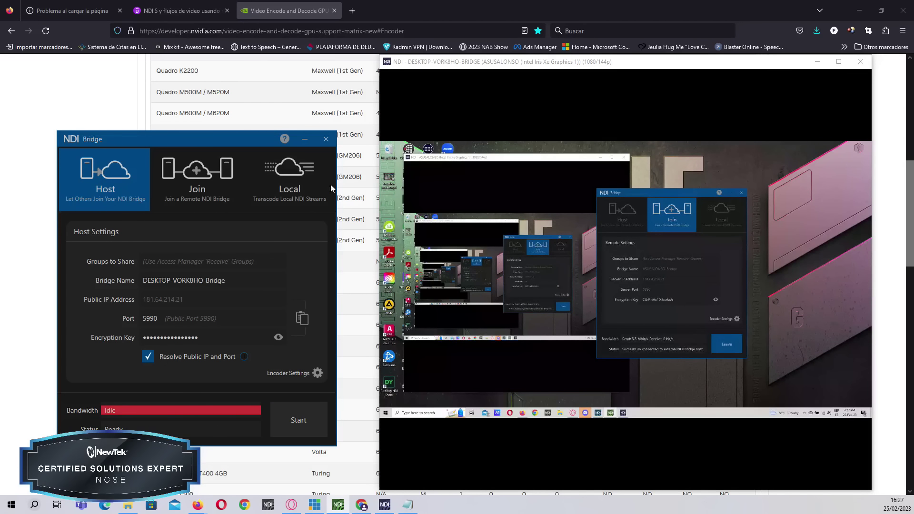
click(326, 139)
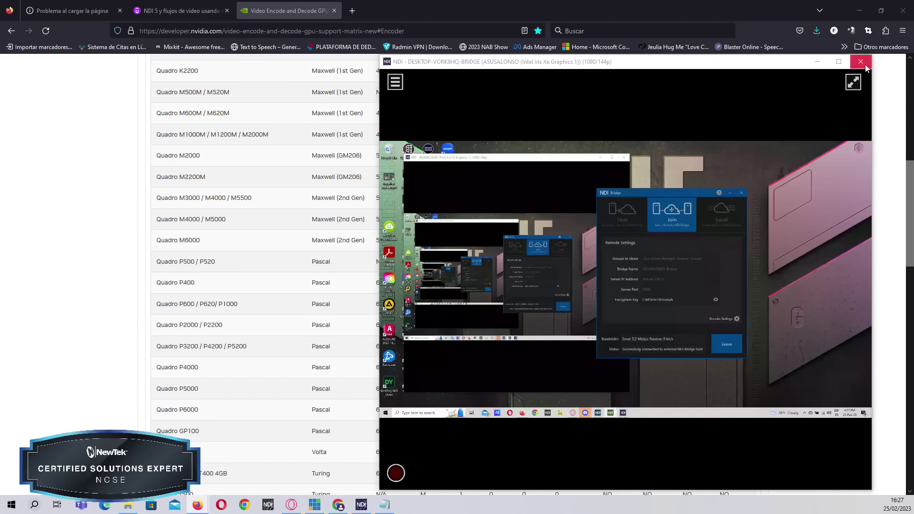
click(864, 66)
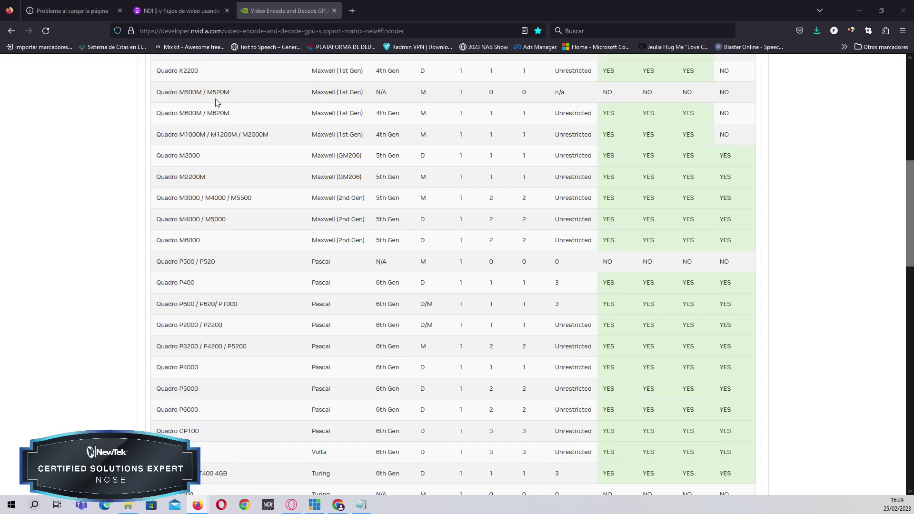
Close the Udemy coupon confirmation, open a new tab, and minimise Firefox.
click(193, 12)
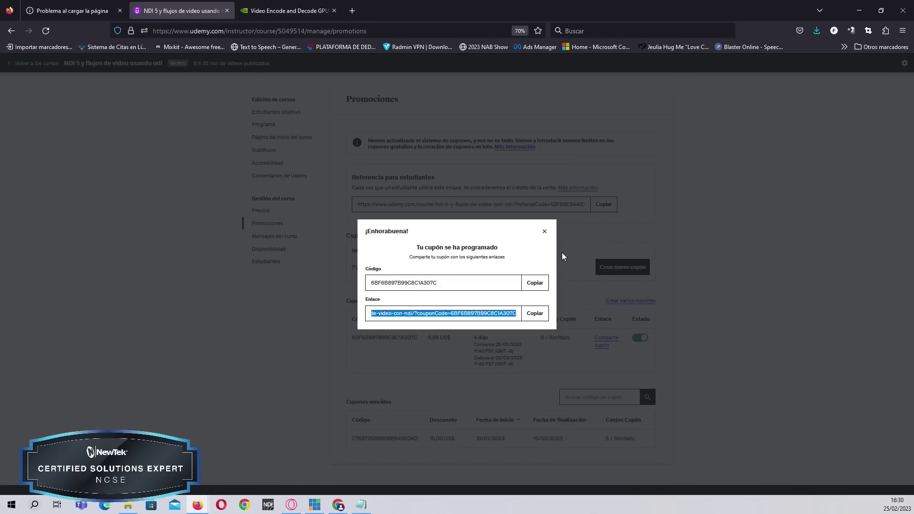
click(544, 232)
key(ctrl+t)
key(ctrl+t)
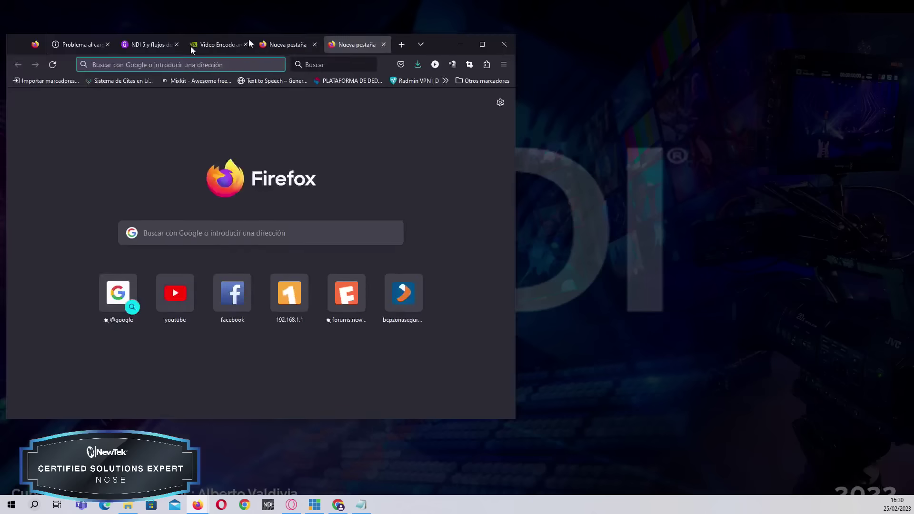
click(859, 11)
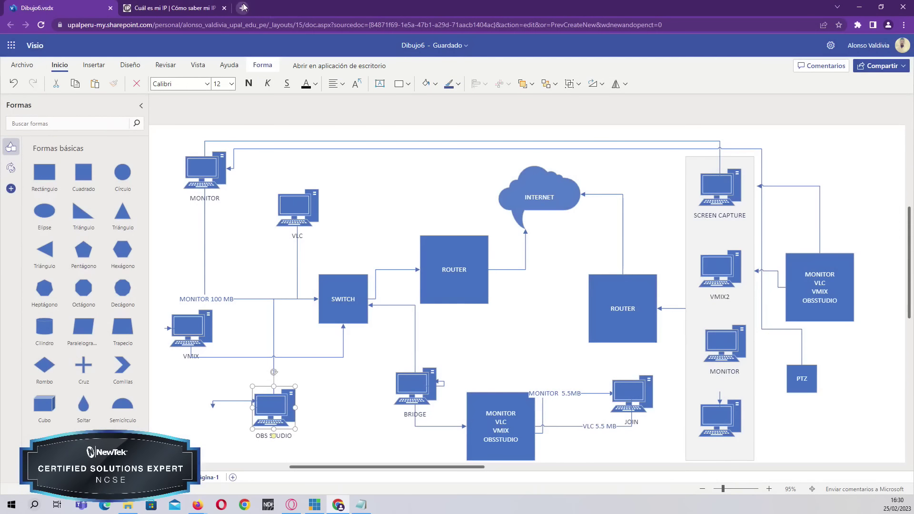
Run a Google search for UDEMY in a new Chrome tab.
click(242, 7)
click(385, 198)
text(UDEMY)
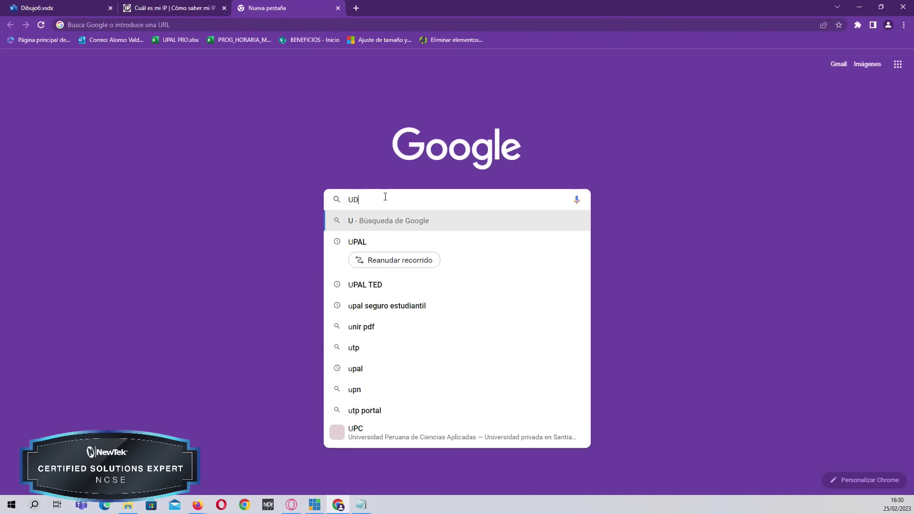
key(Return)
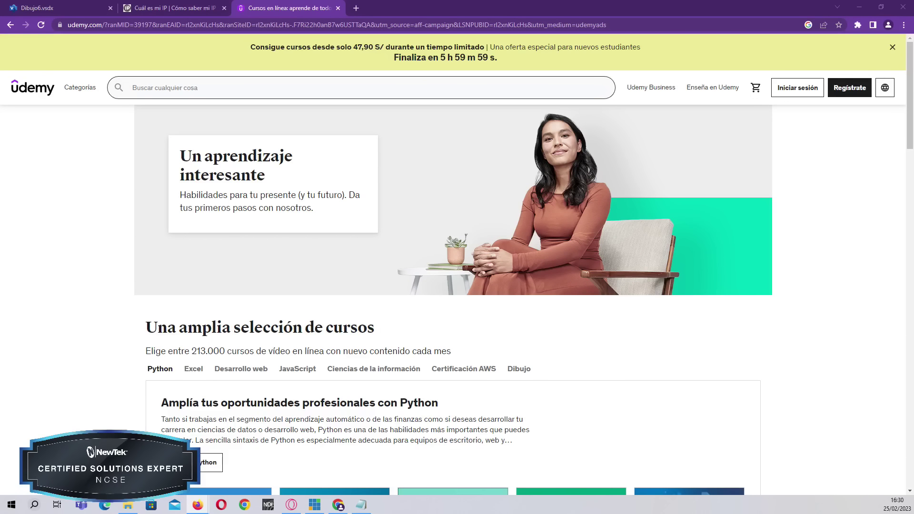
Search Udemy for NDI and open the 'NDI 5 y flujos de video usando ndi' course.
click(230, 87)
text(NDI)
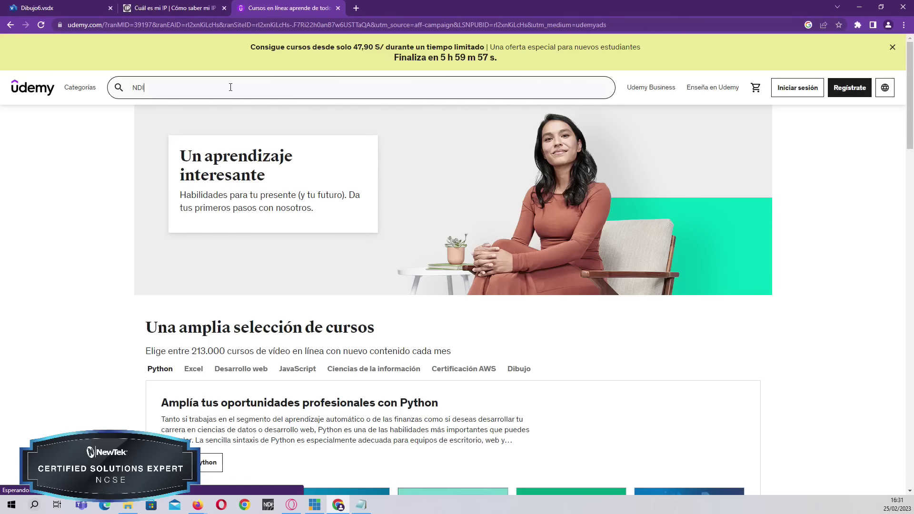
key(Return)
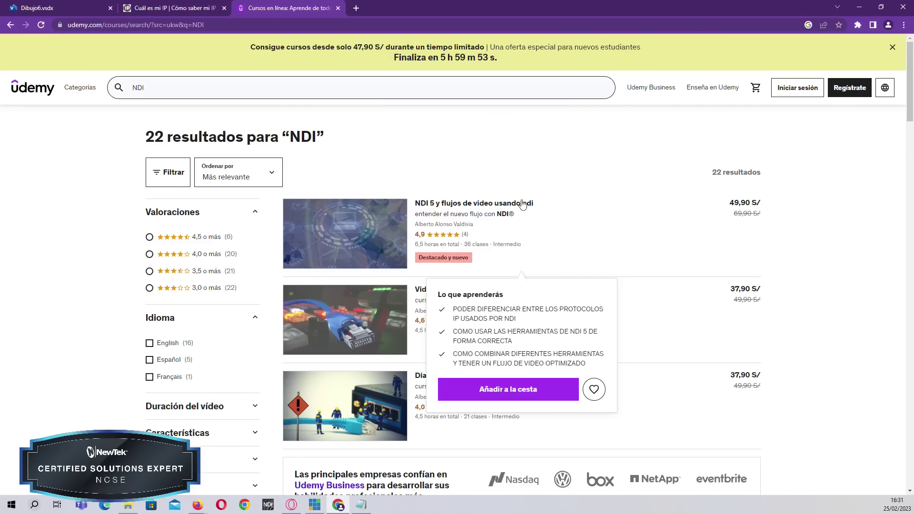
click(474, 206)
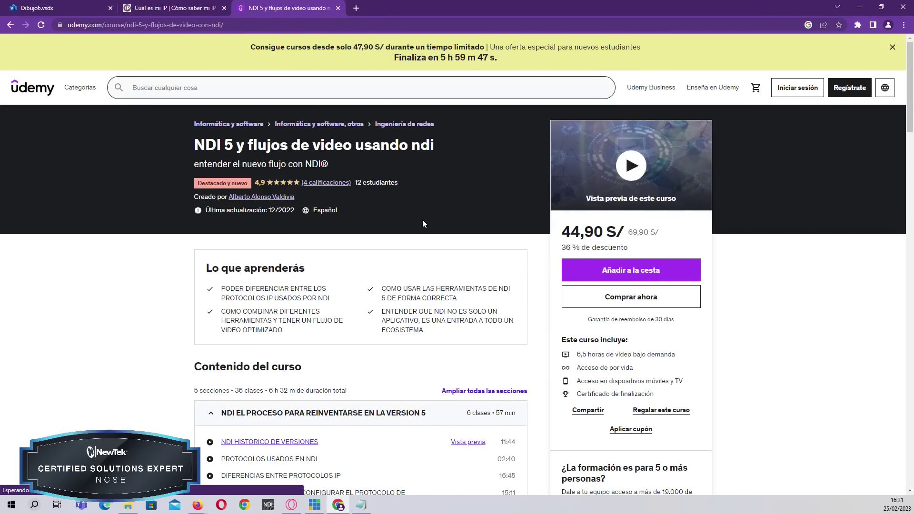
Scroll the course page to view its Contenido del curso, then switch to Firefox.
scroll(407, 258, down, 6)
scroll(407, 258, up, 1)
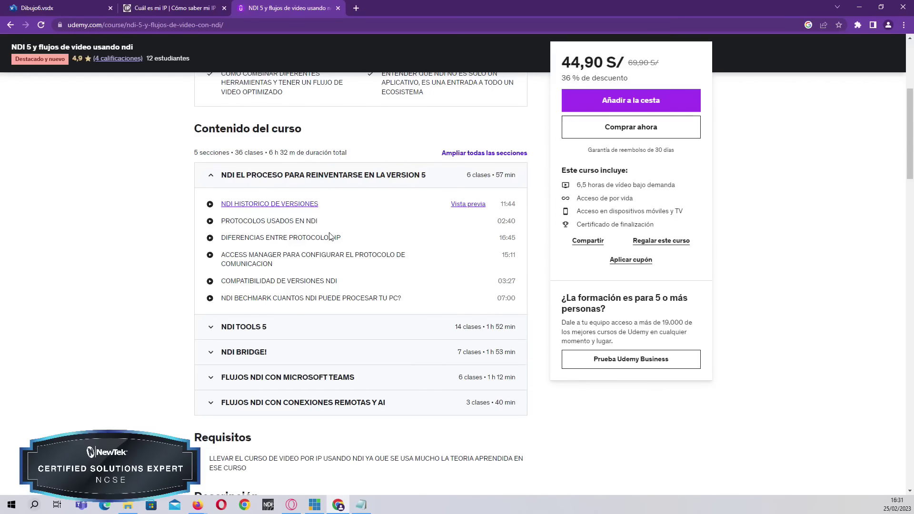
scroll(335, 272, down, 13)
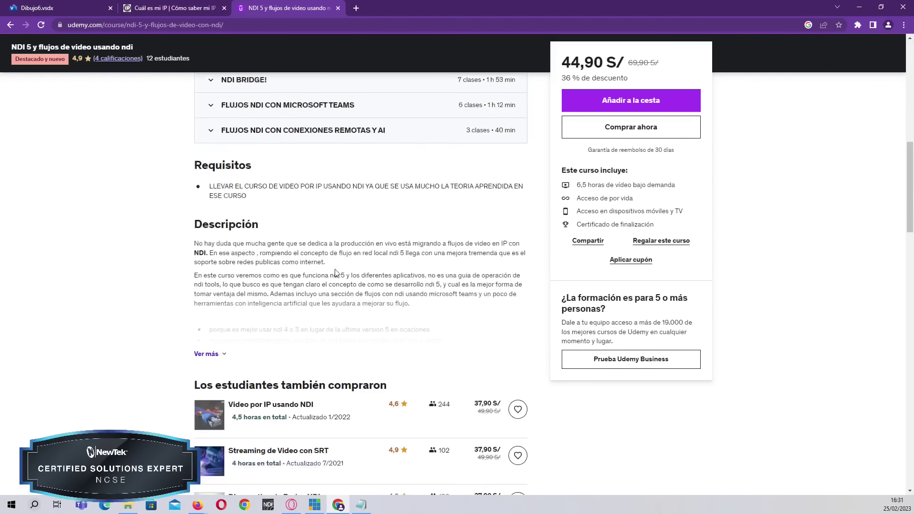
scroll(343, 272, up, 5)
scroll(342, 272, up, 8)
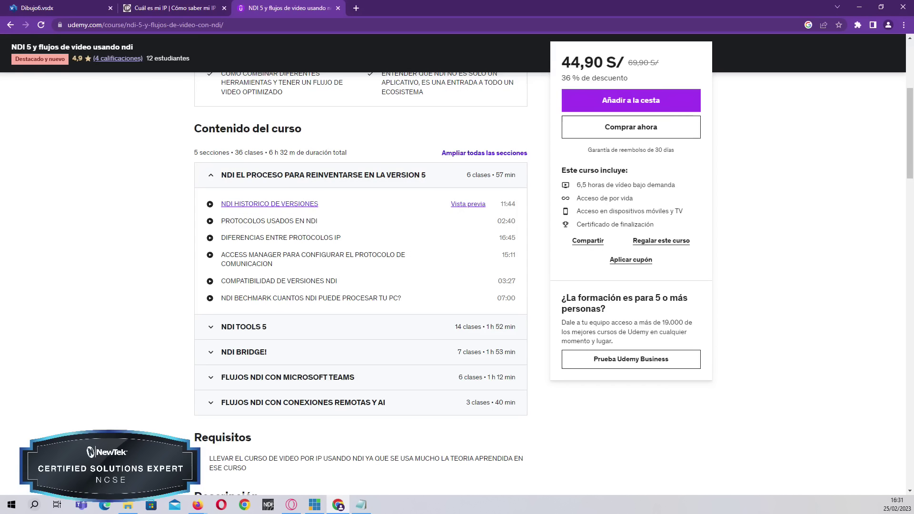
click(198, 504)
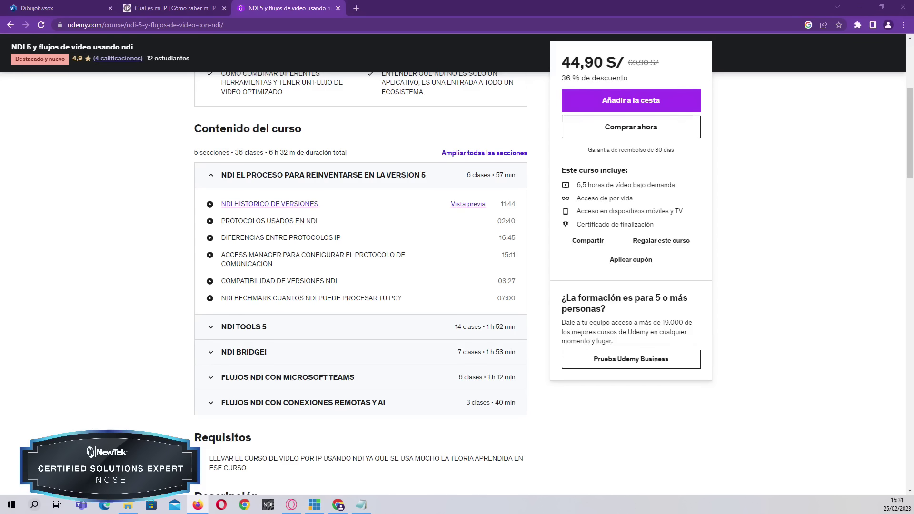